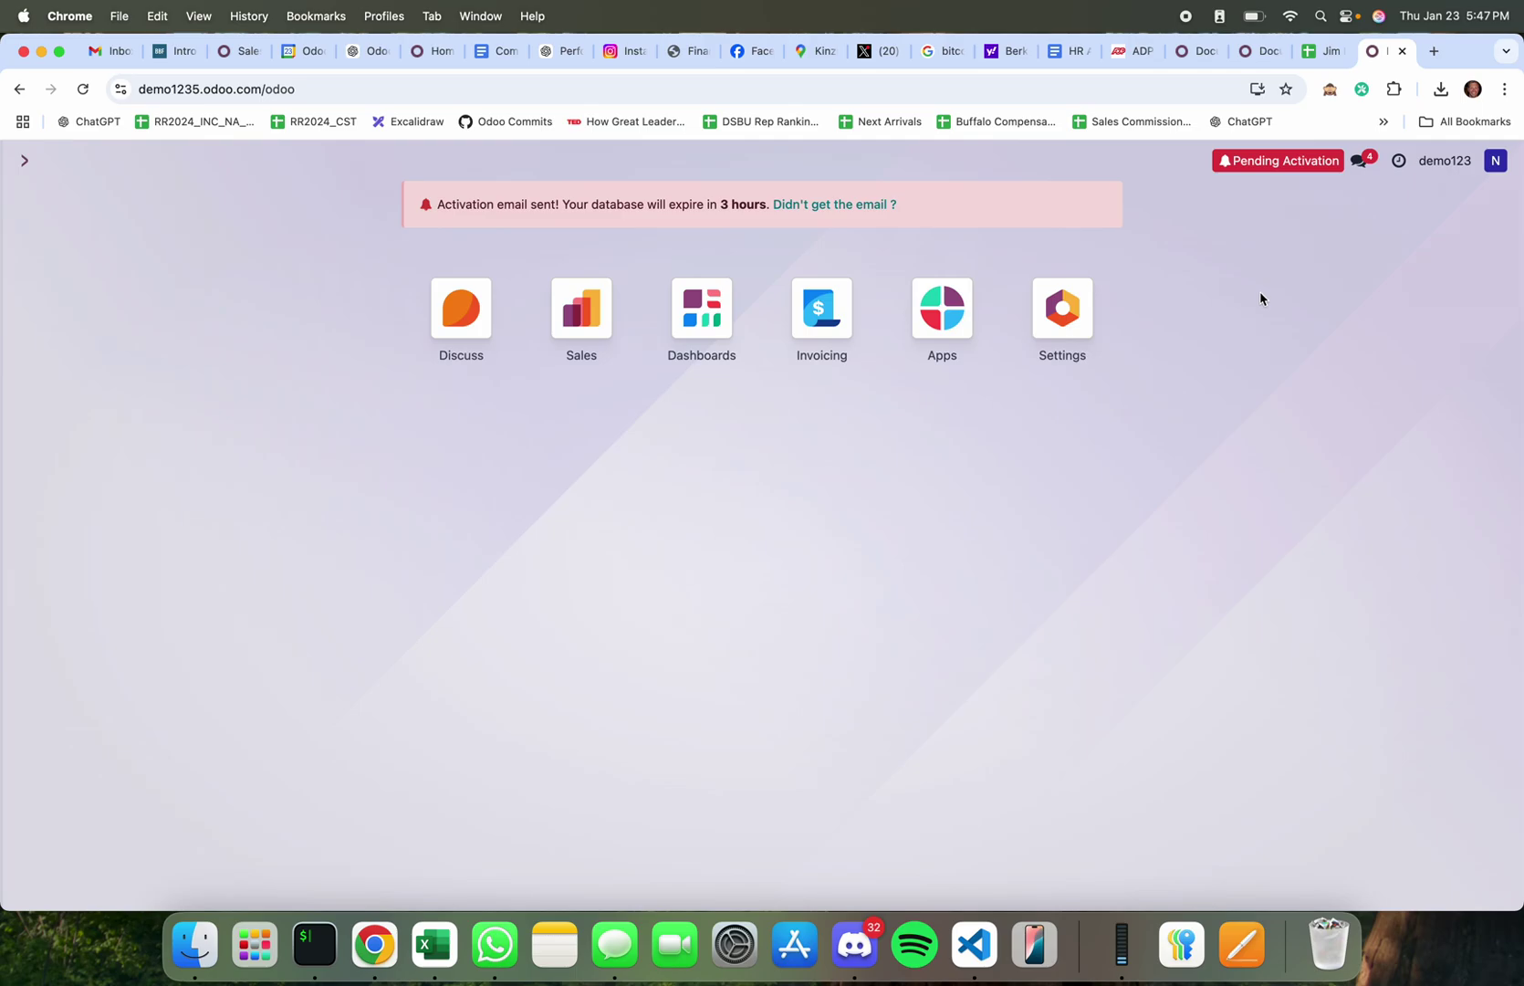
Step: Start a new quotation from the 'order' search and reload it in developer mode
text(order)
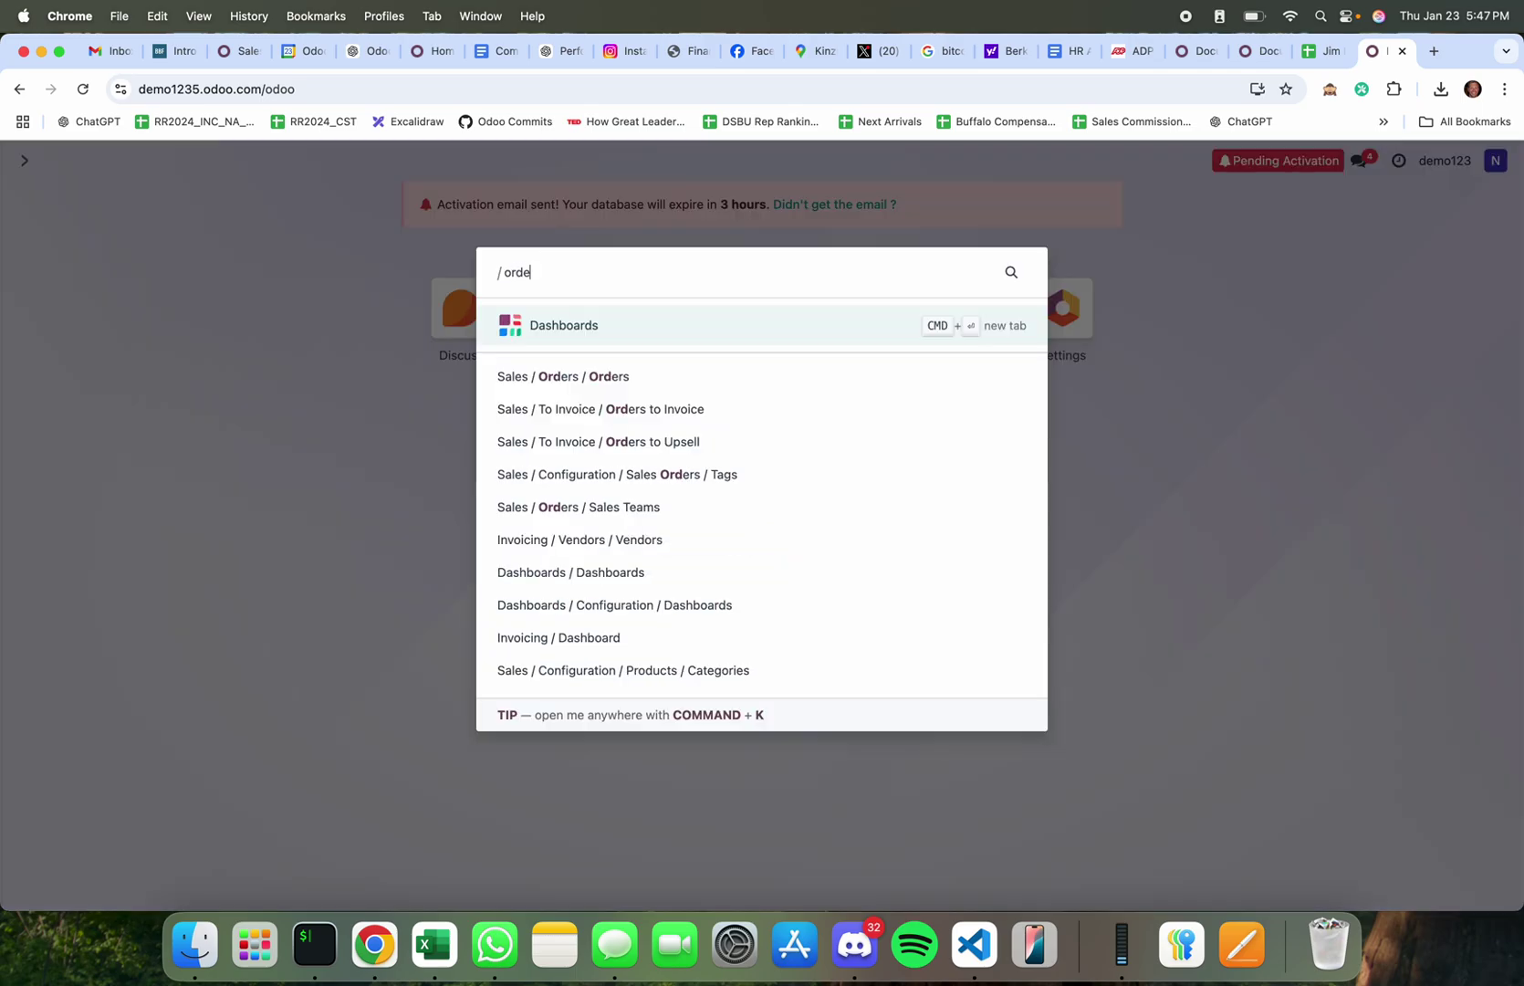
key(Return)
click(37, 202)
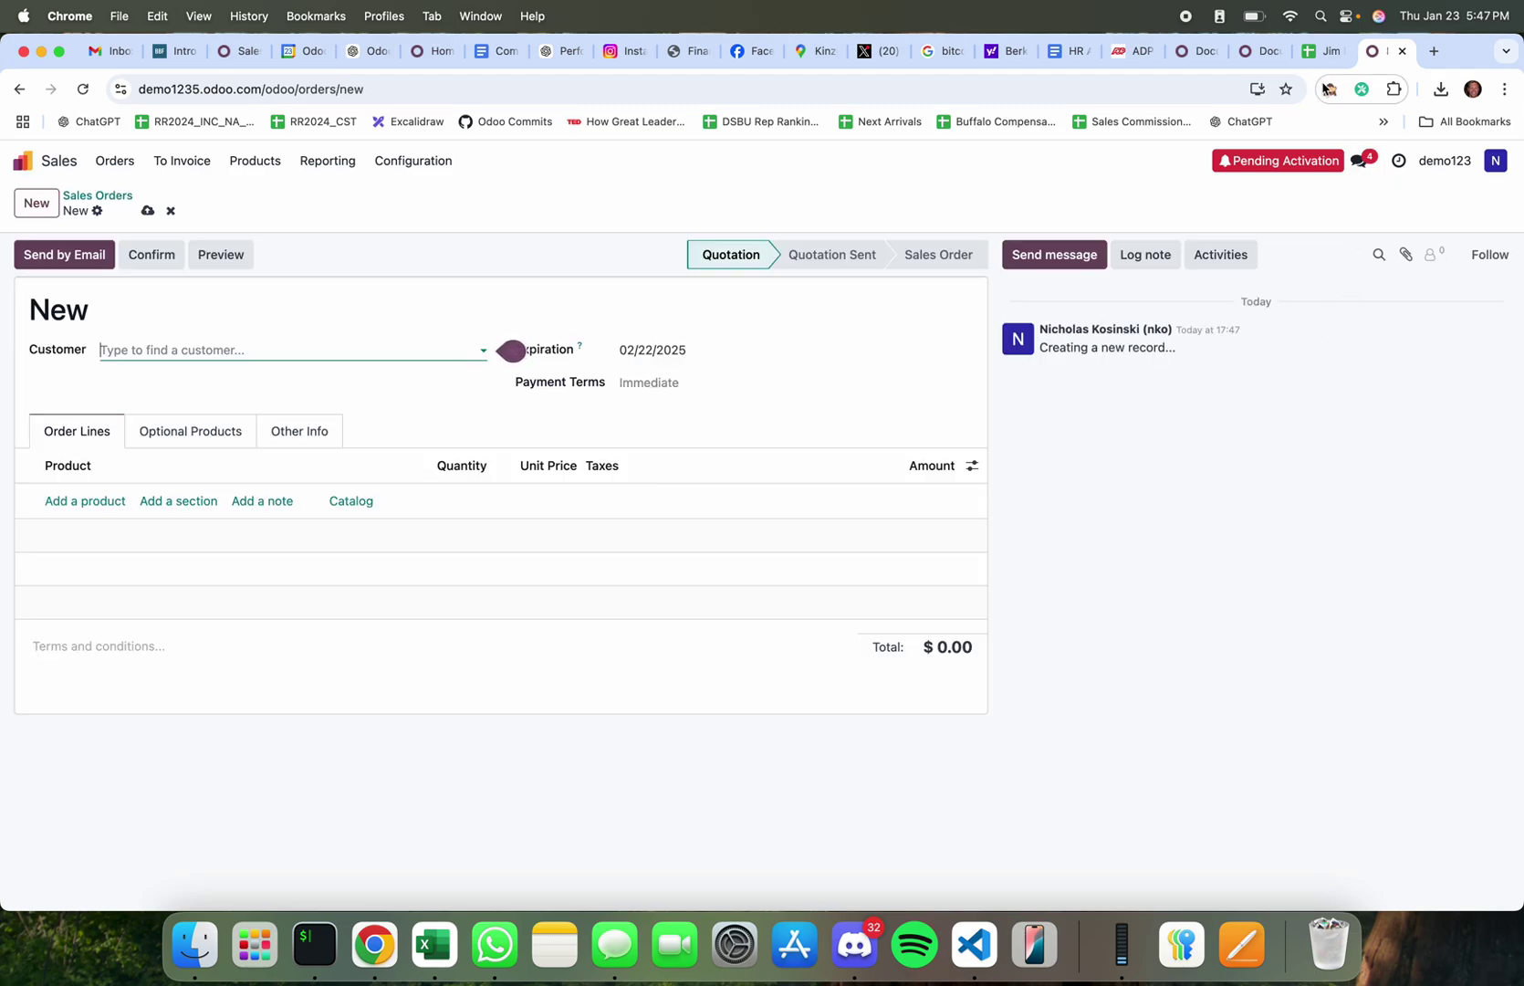
key(super+r)
click(832, 363)
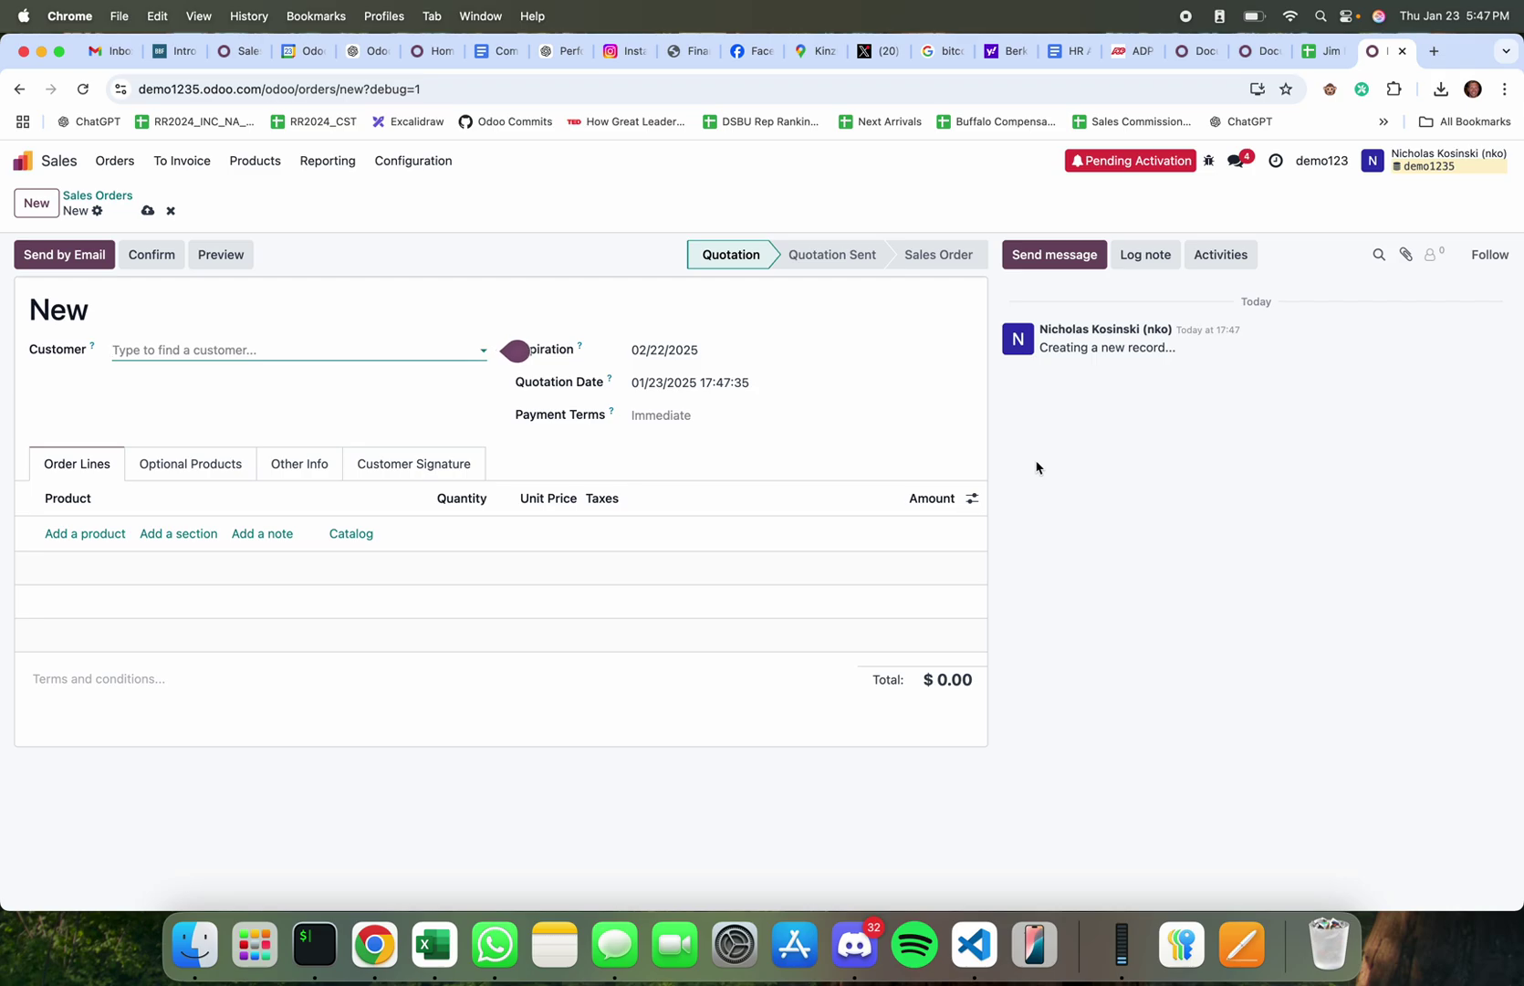
Step: Check the developer tools menu, then go to the Apps page from the home menu
click(1208, 160)
click(1209, 161)
click(22, 161)
click(1062, 307)
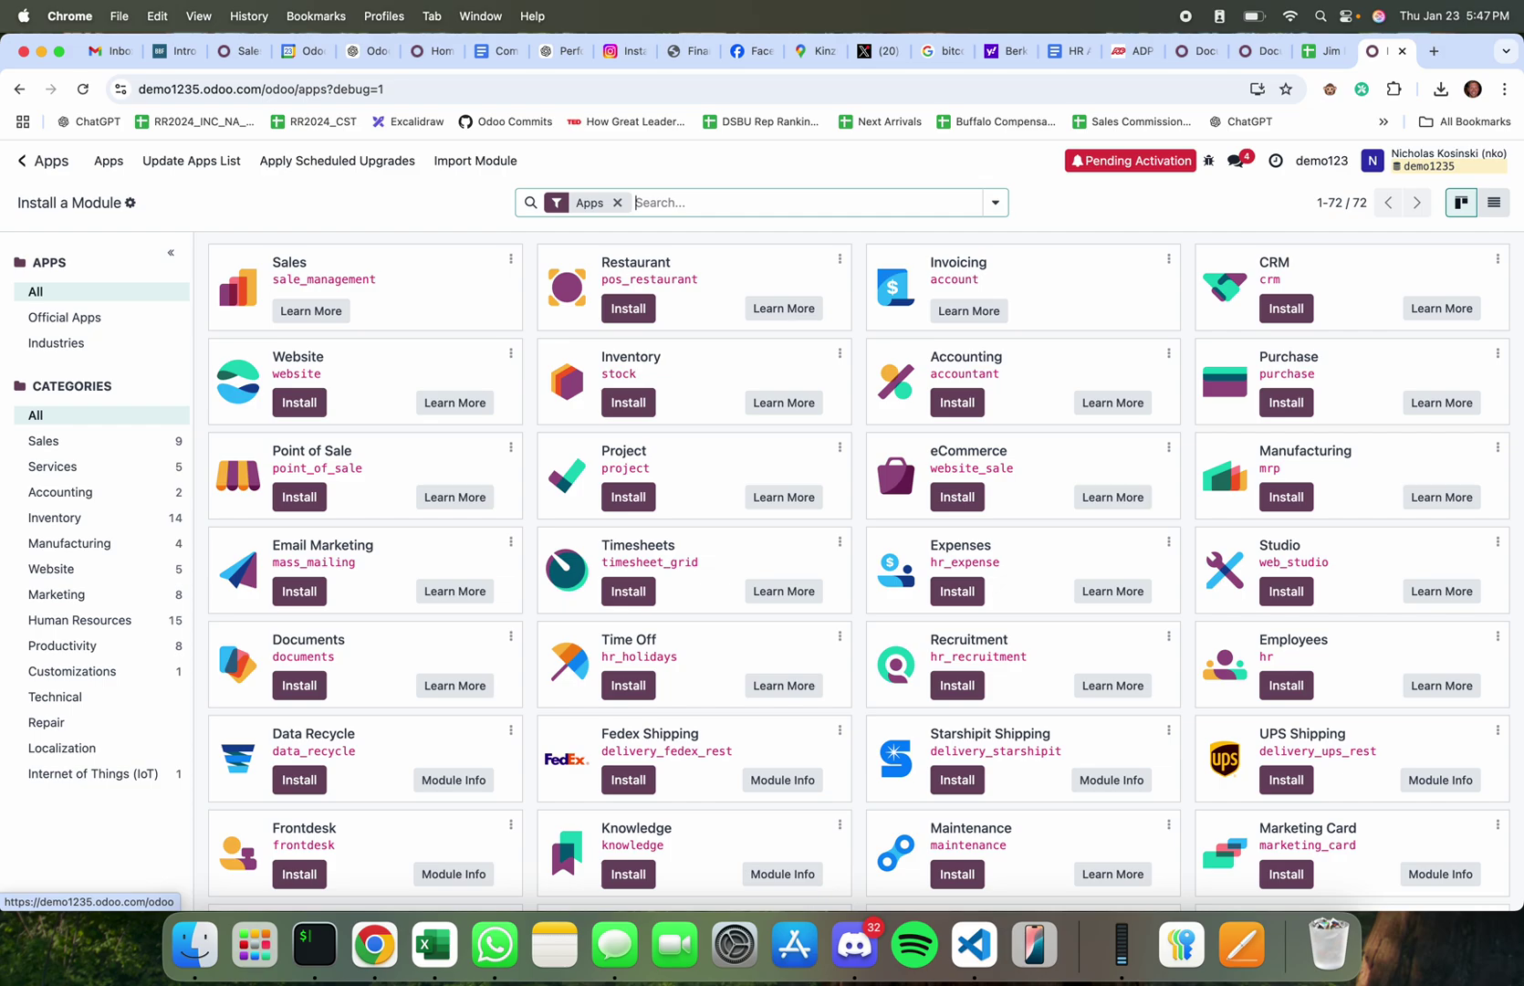
Step: Filter apps by 'studi' and install Studio, accepting the pricing plan
text(studi)
key(Return)
click(302, 310)
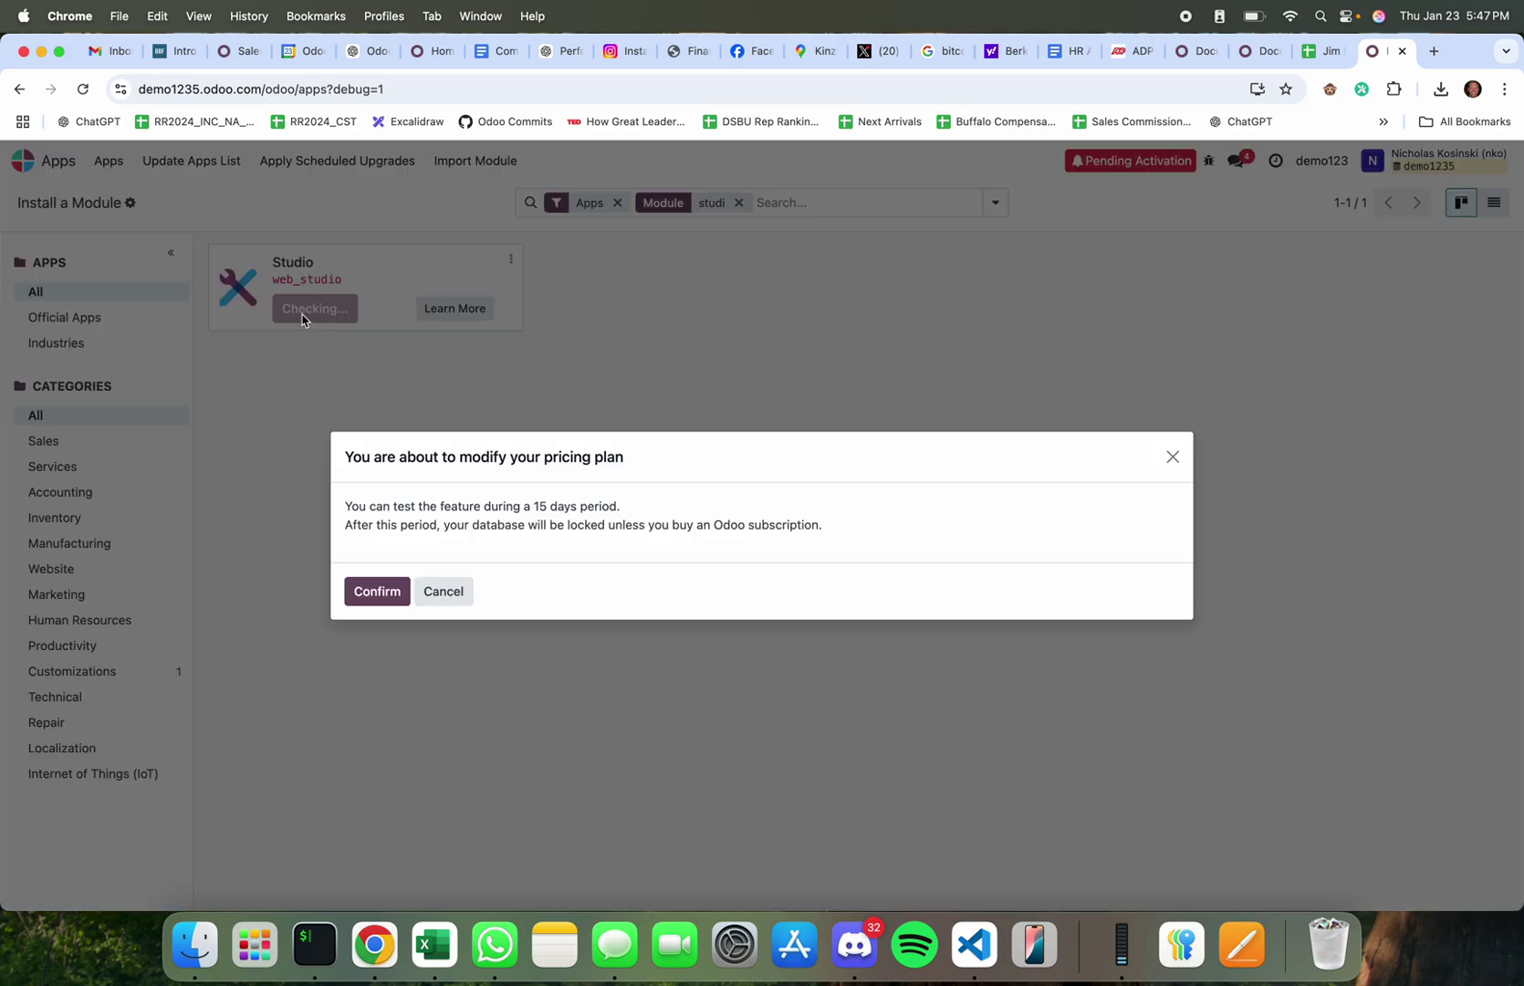
key(Return)
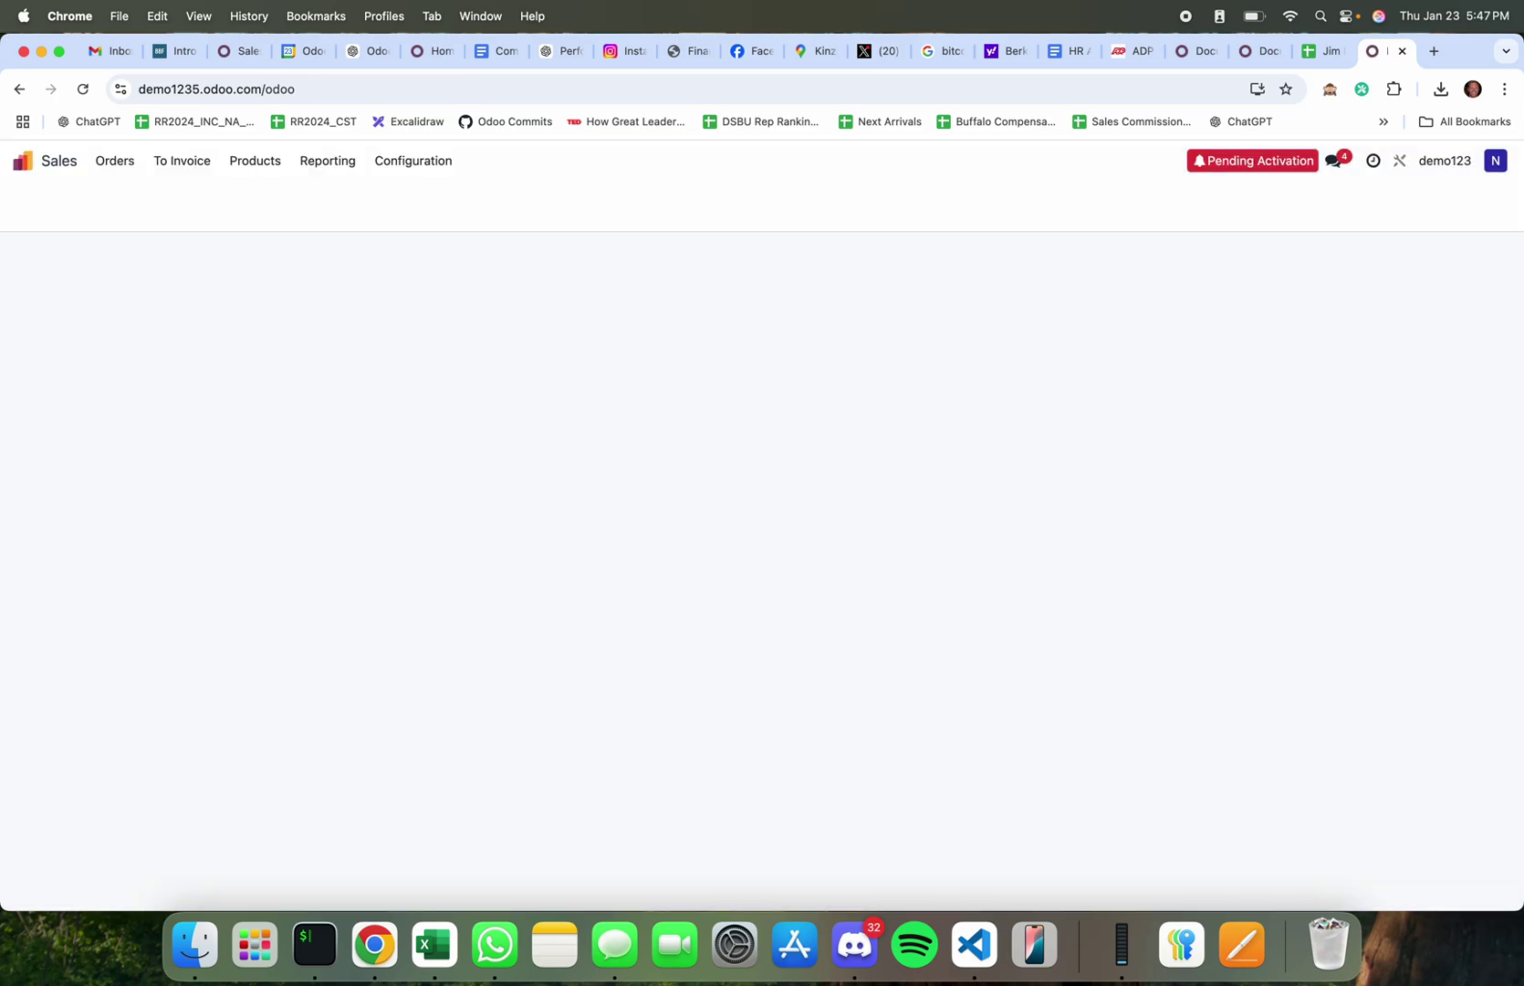
Step: Open a new quotation in Studio, inspect Quotation Date, Payment Terms and Customer, then show new field types
click(36, 202)
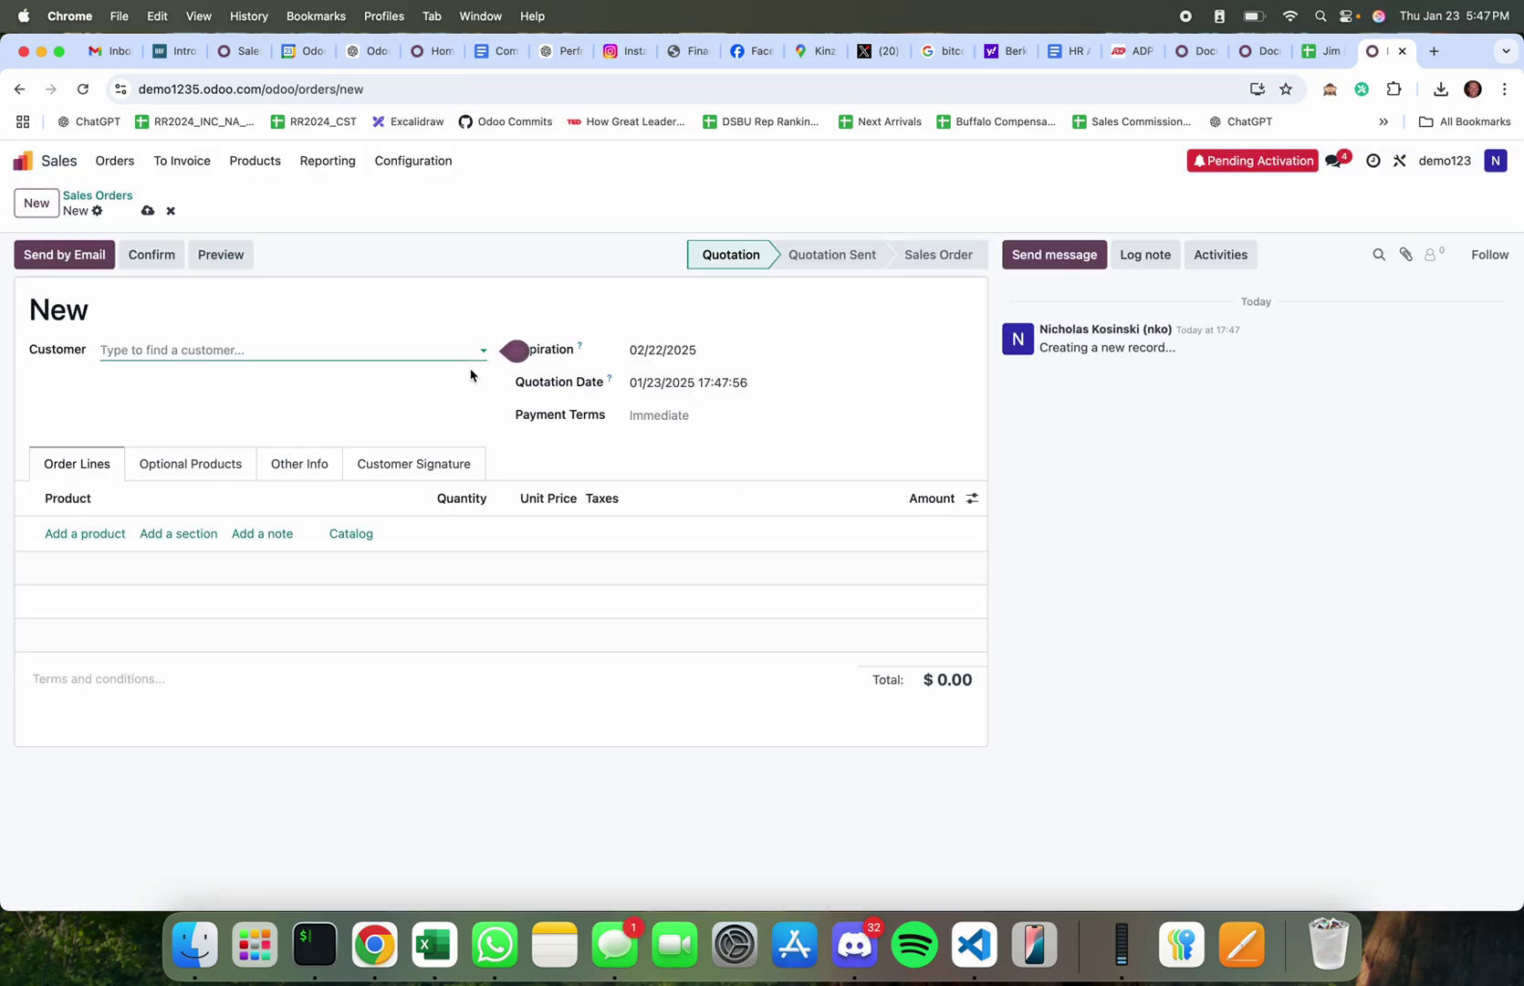
click(1398, 161)
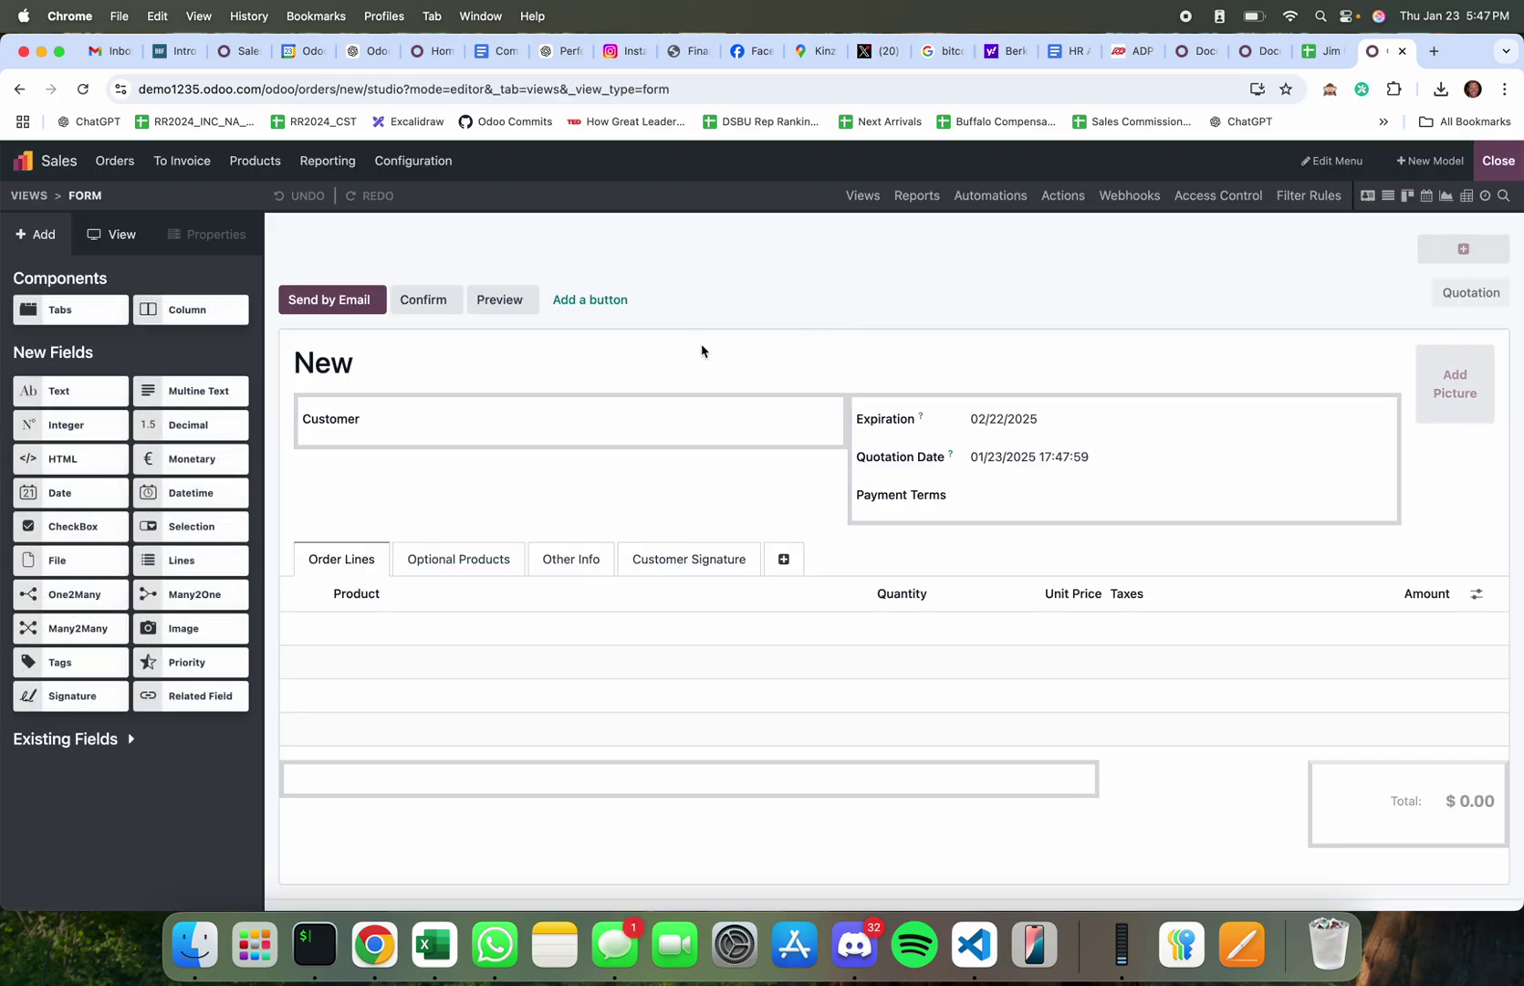
click(899, 456)
click(904, 495)
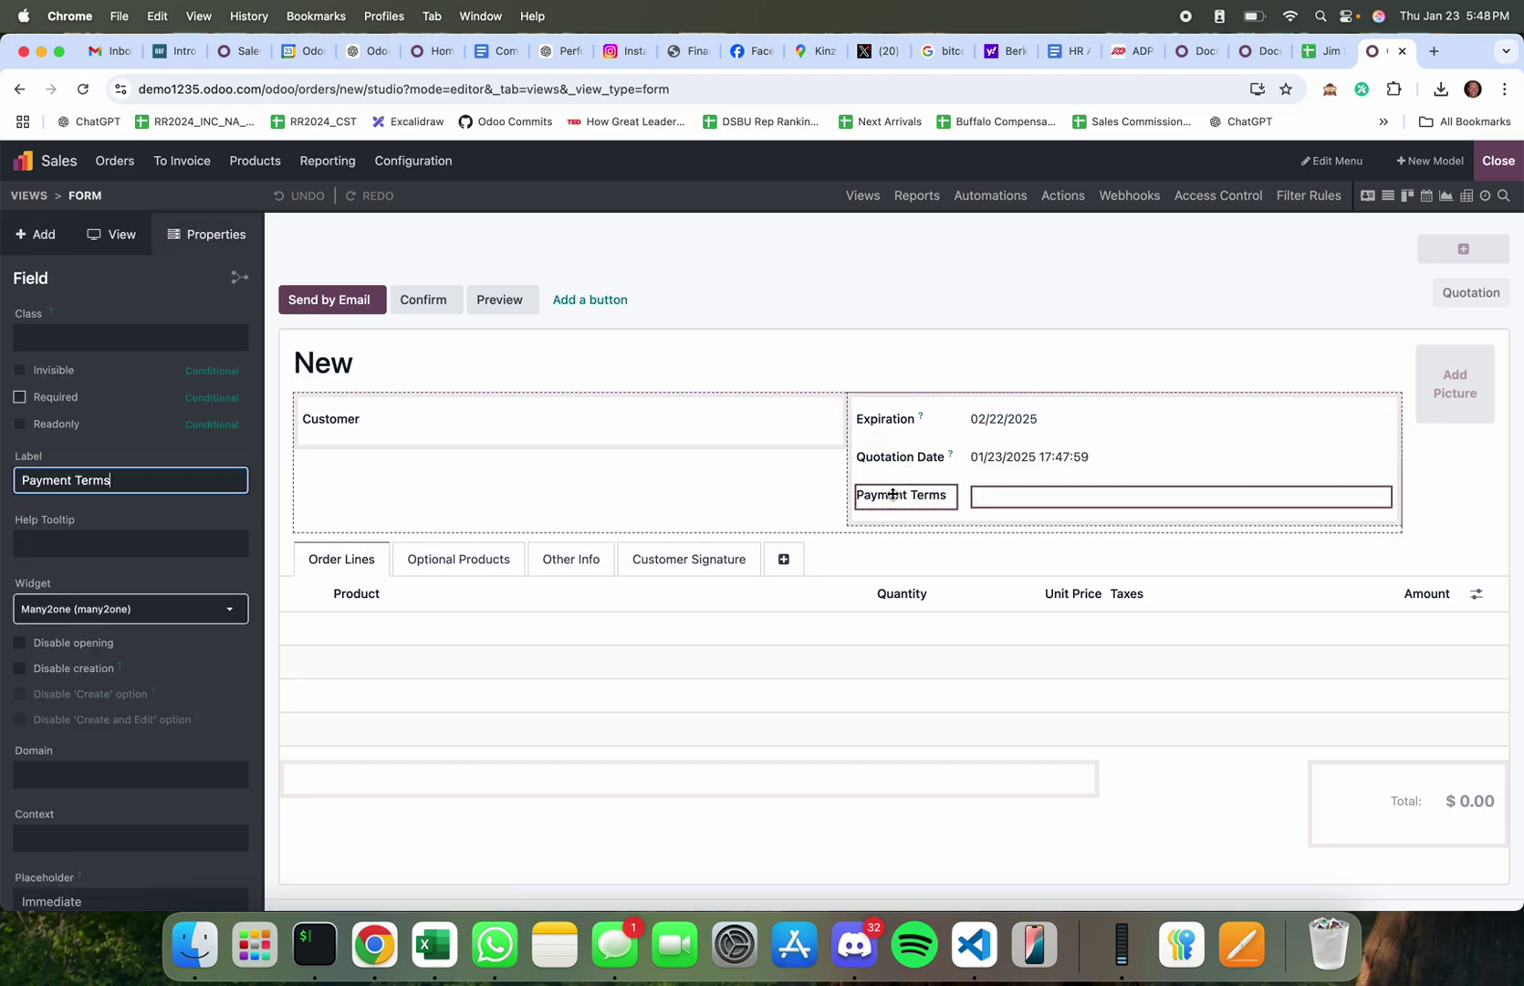
click(419, 438)
click(35, 234)
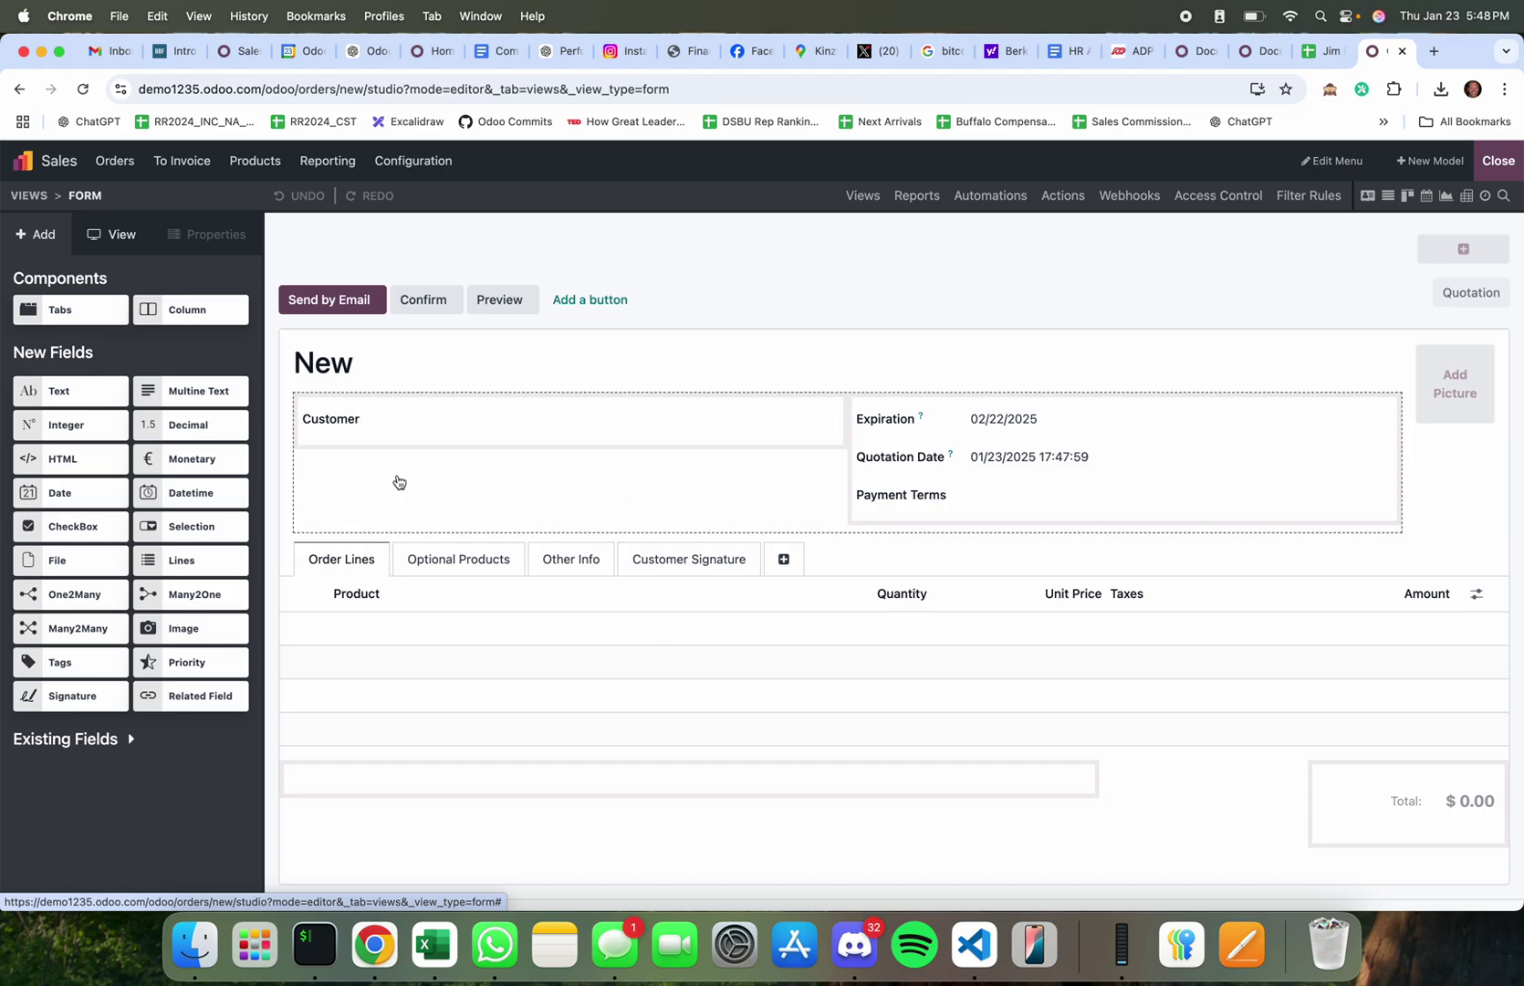
Step: Add two Decimal fields below Customer, labelled Value A and Value B
drag(215, 420, 411, 445)
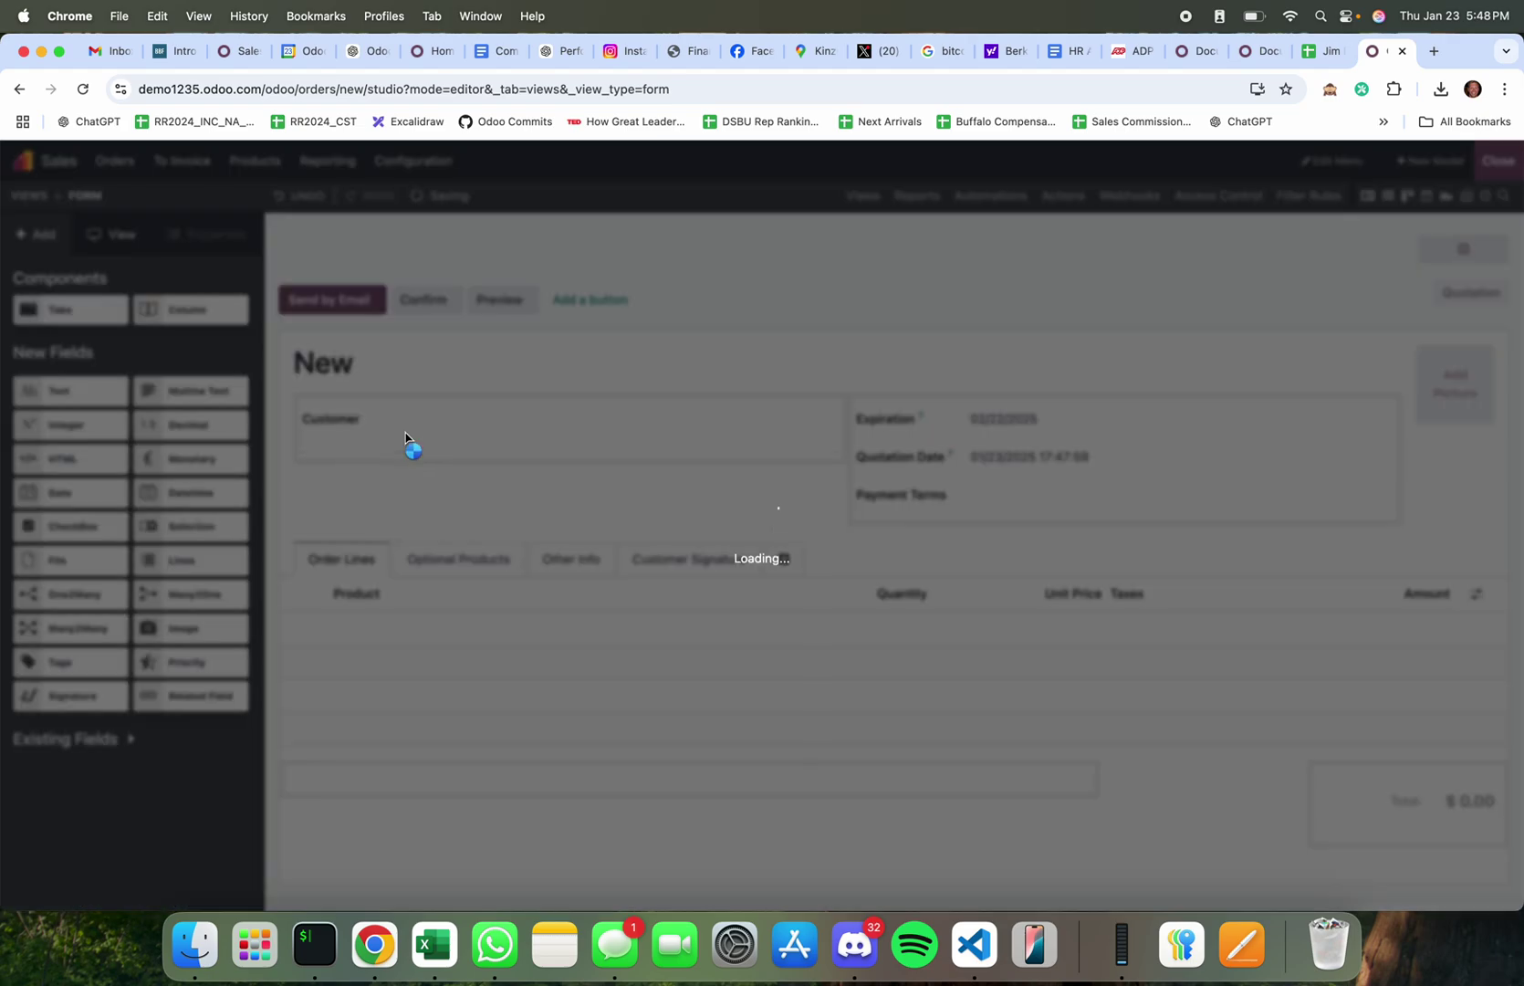
triple_click(146, 480)
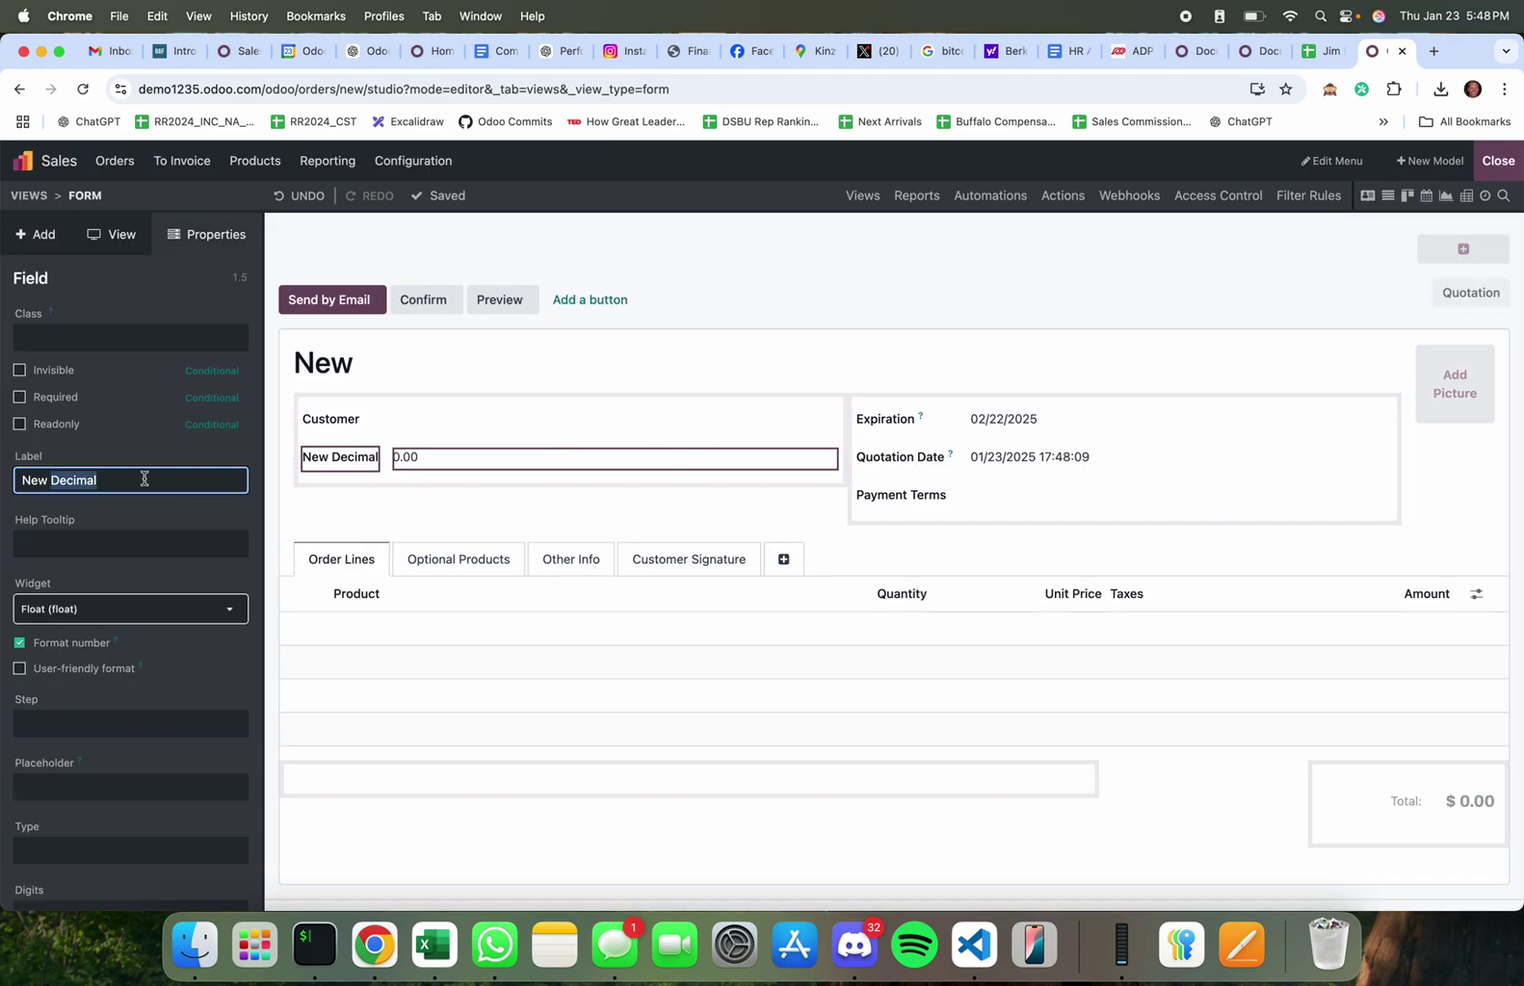
text(Value A)
click(278, 525)
click(64, 263)
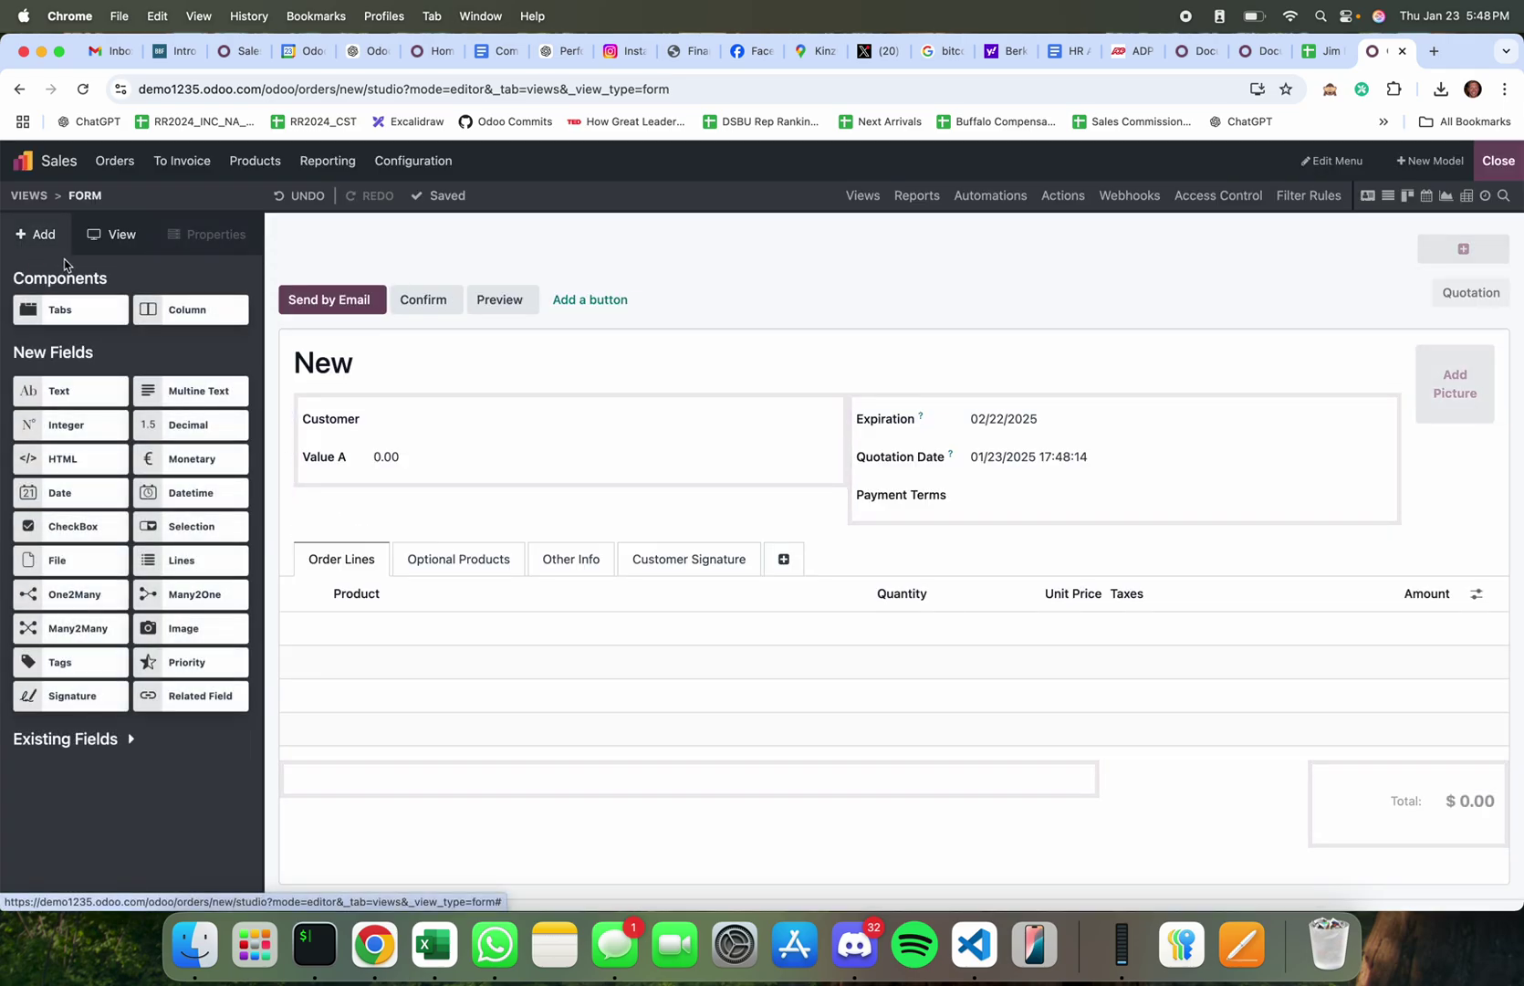
drag(174, 431, 374, 489)
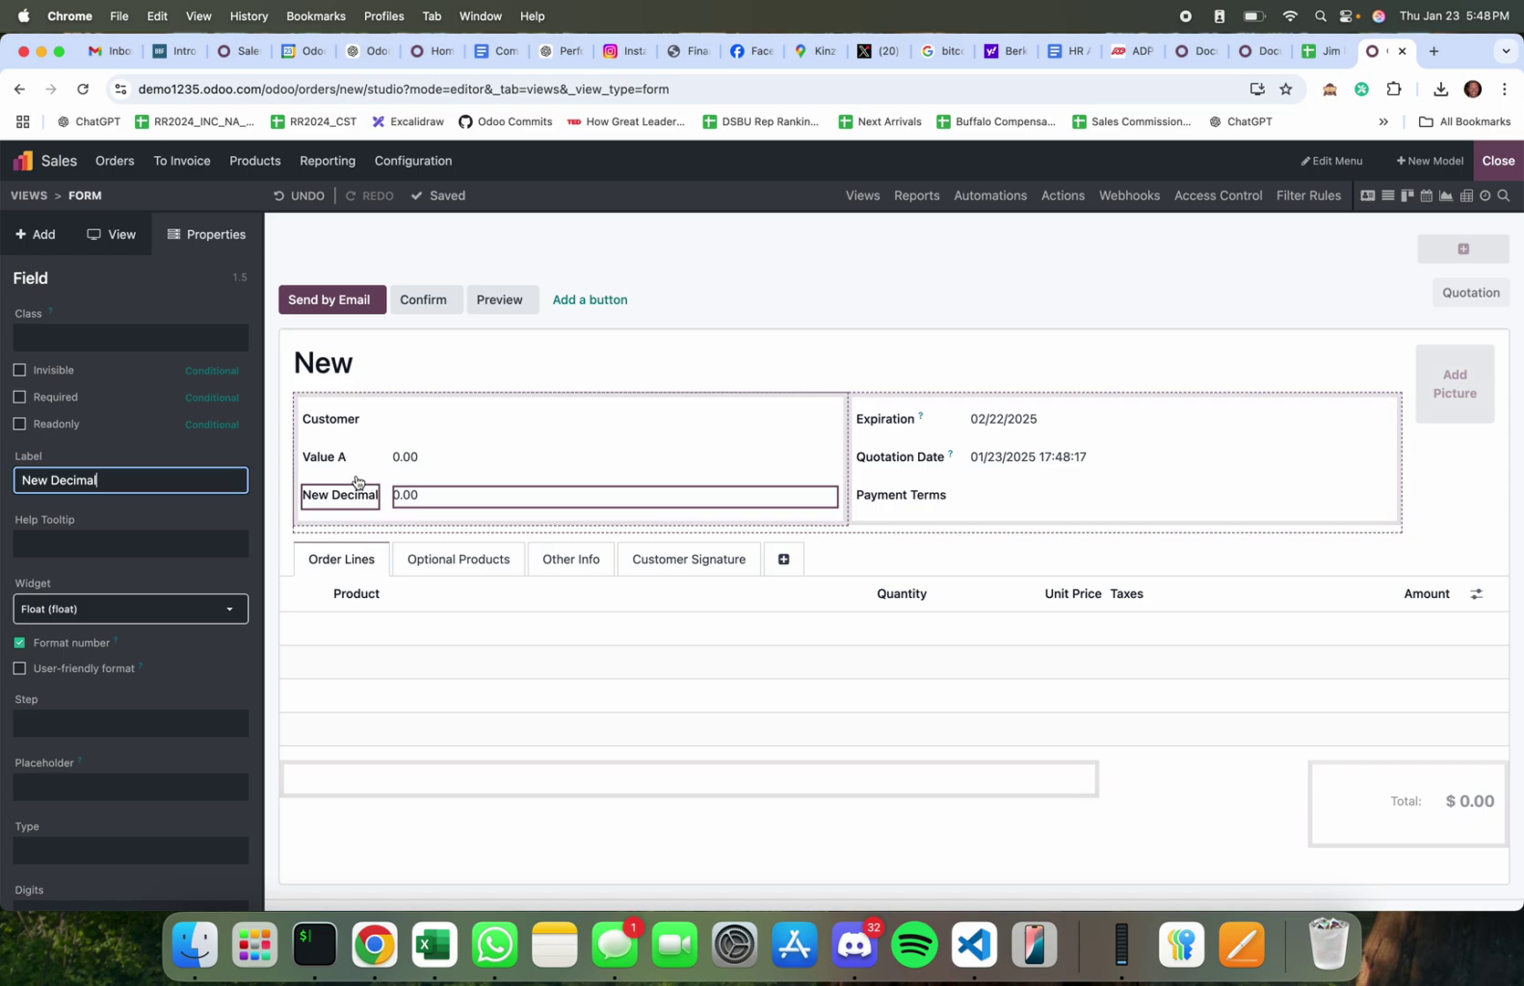
double_click(110, 480)
text(Va)
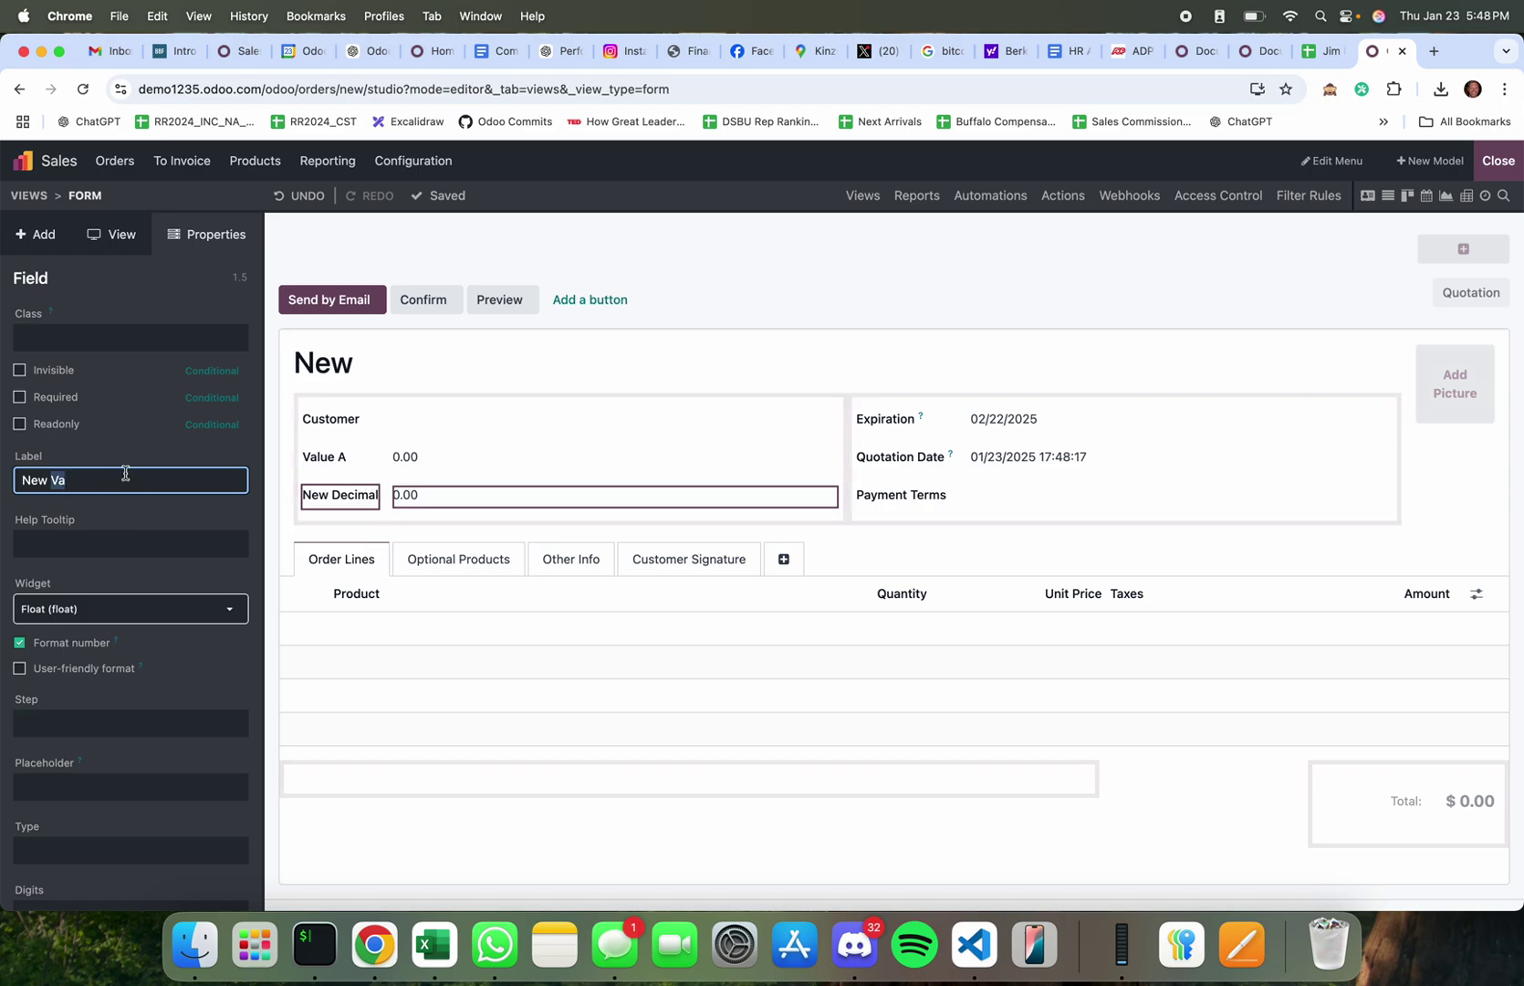
key(super+a)
text(Va)
click(281, 471)
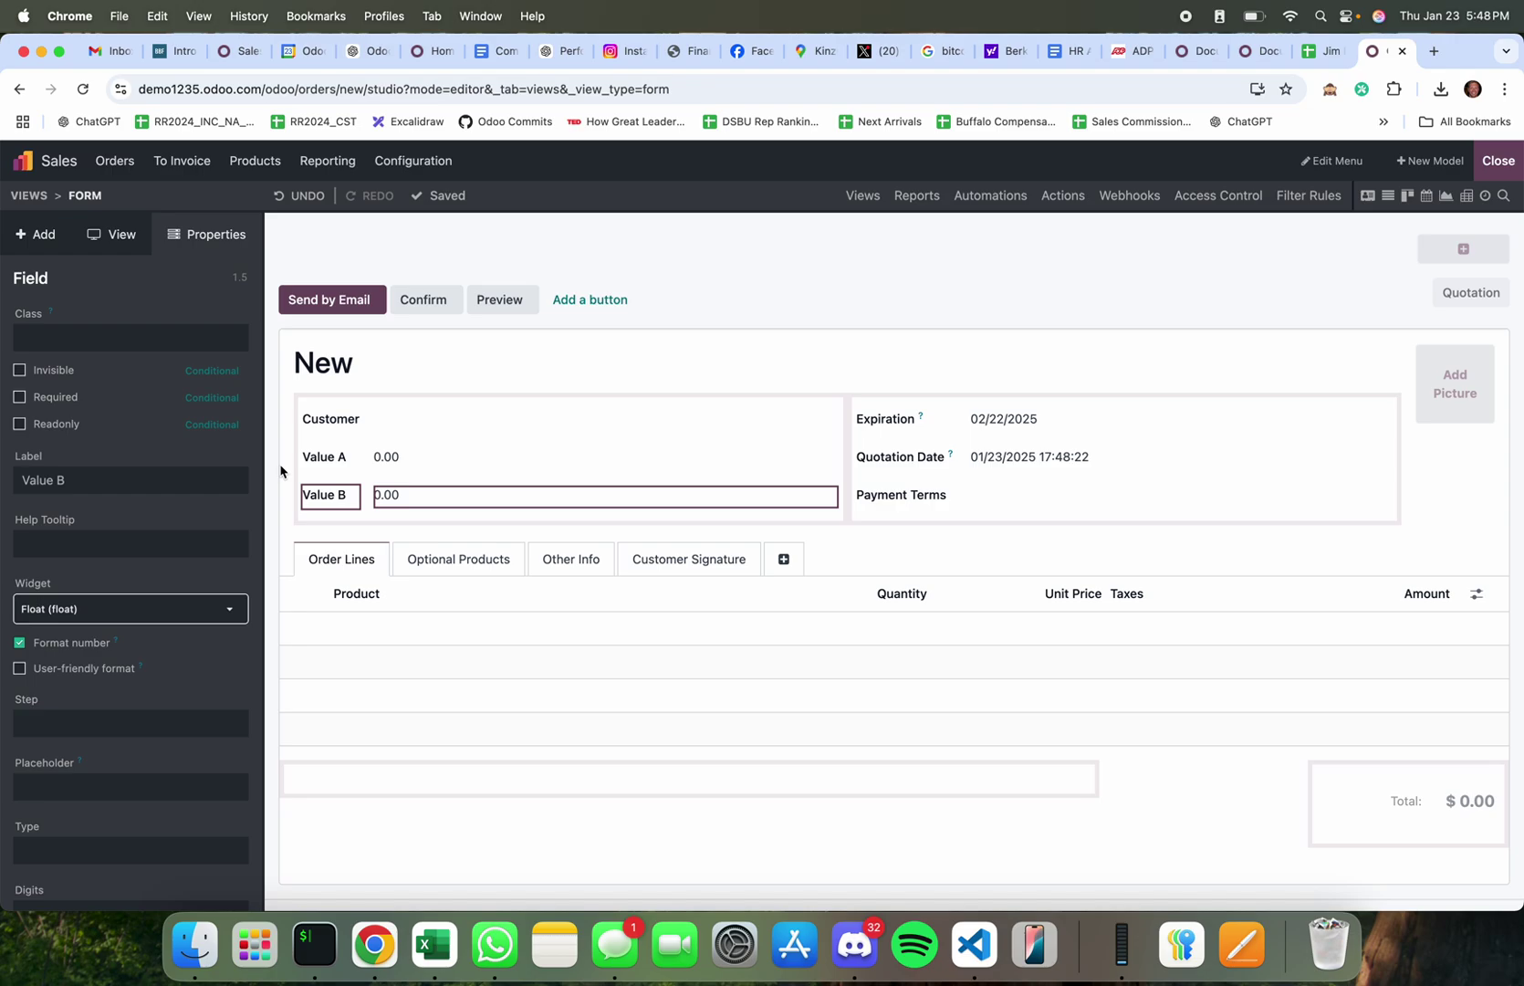
Step: Add a third Decimal field below Value B, labelled Value C
click(41, 239)
drag(155, 430, 395, 524)
double_click(174, 478)
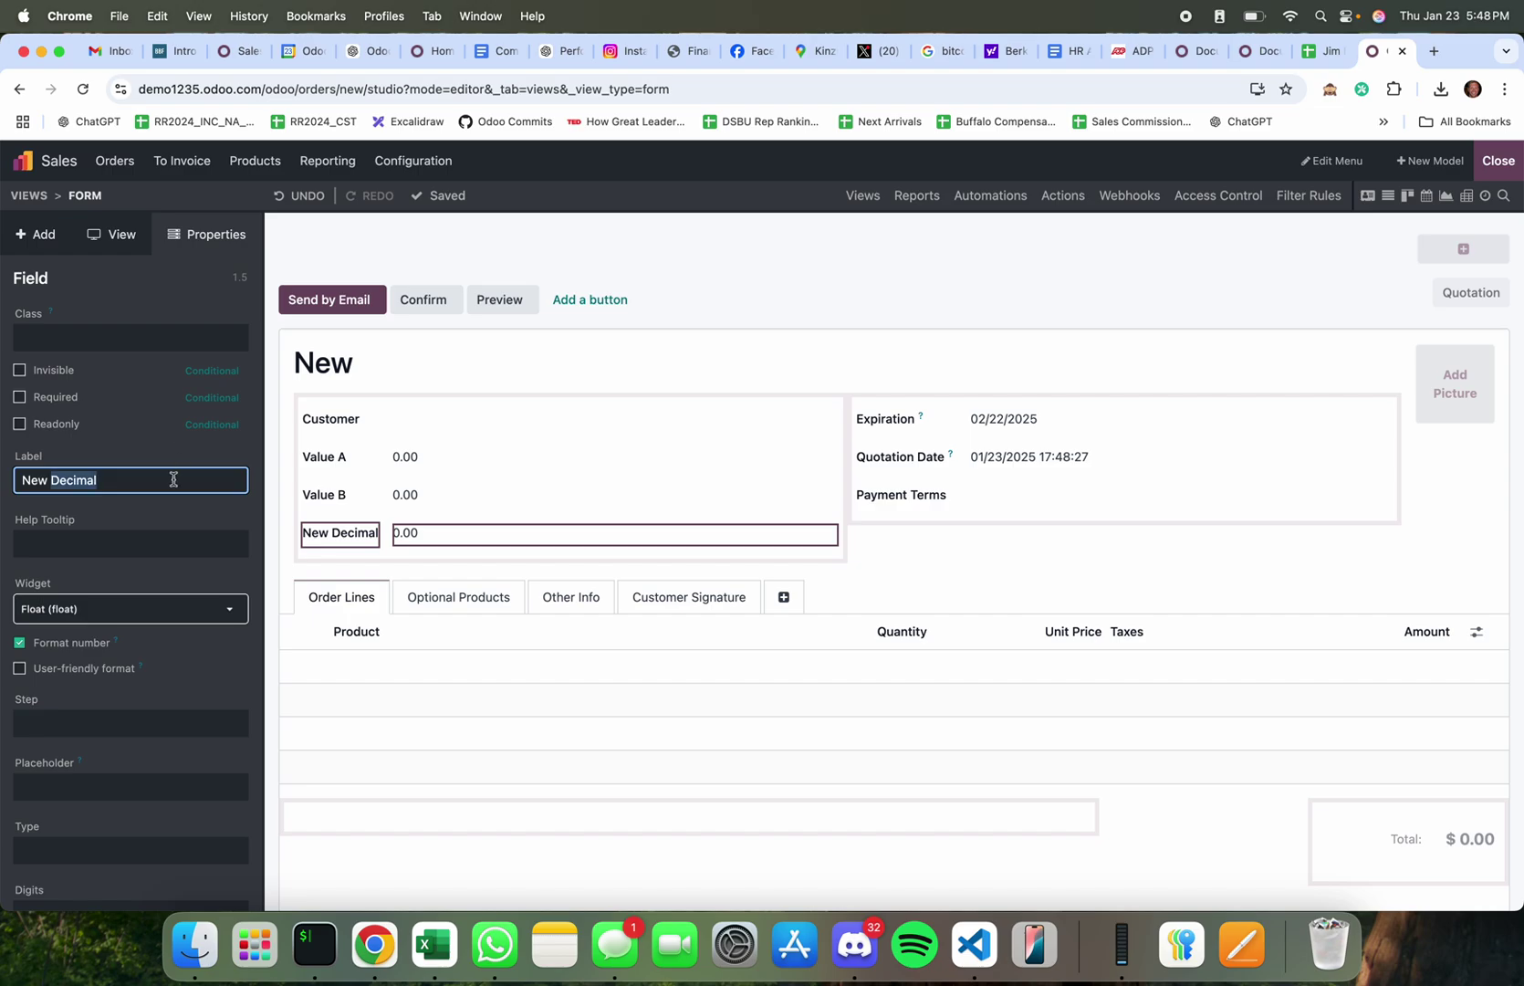
text(Vau)
double_click(173, 477)
key(super+a)
text(Value C)
click(562, 262)
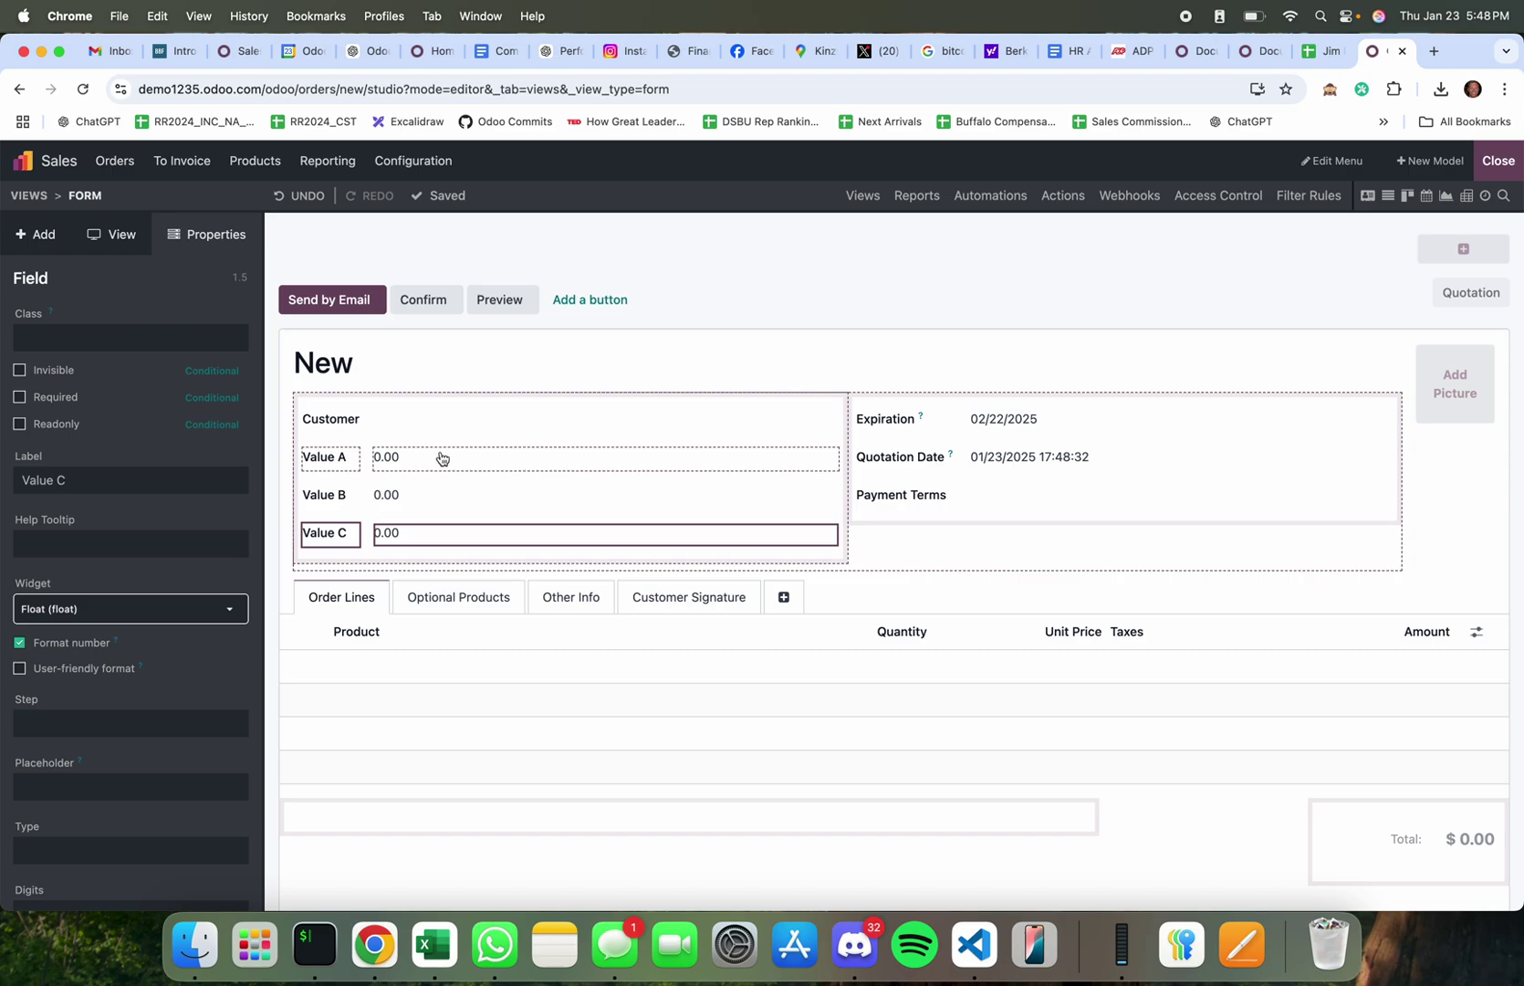
Step: Review the Value B and Value C field properties in the Studio sidebar
click(456, 499)
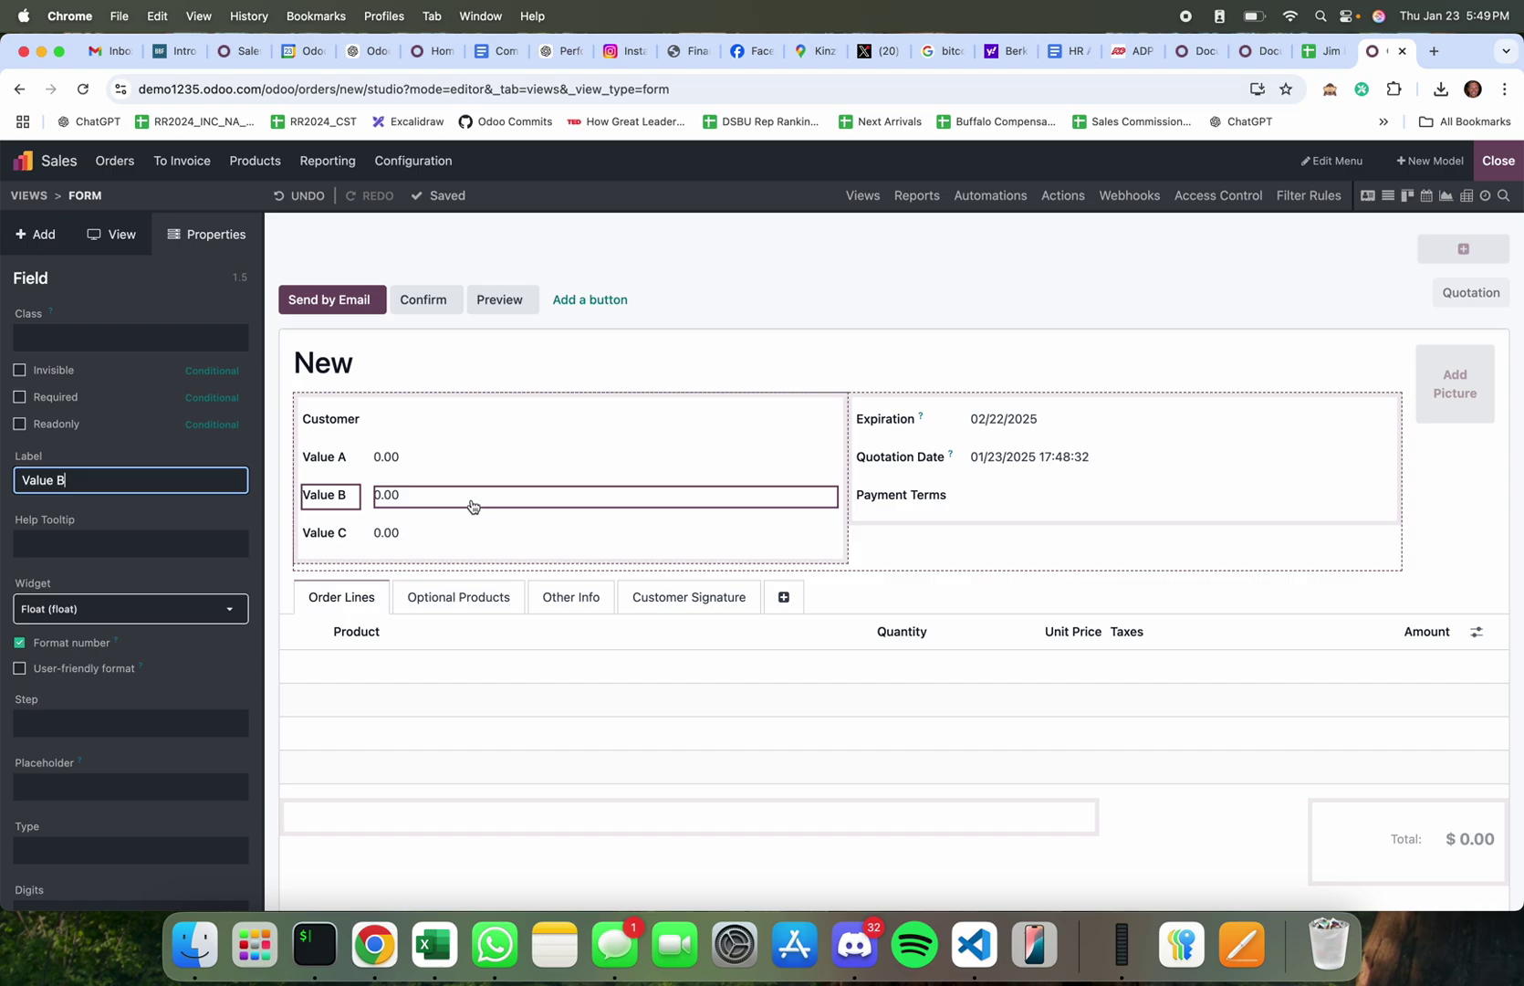
click(452, 532)
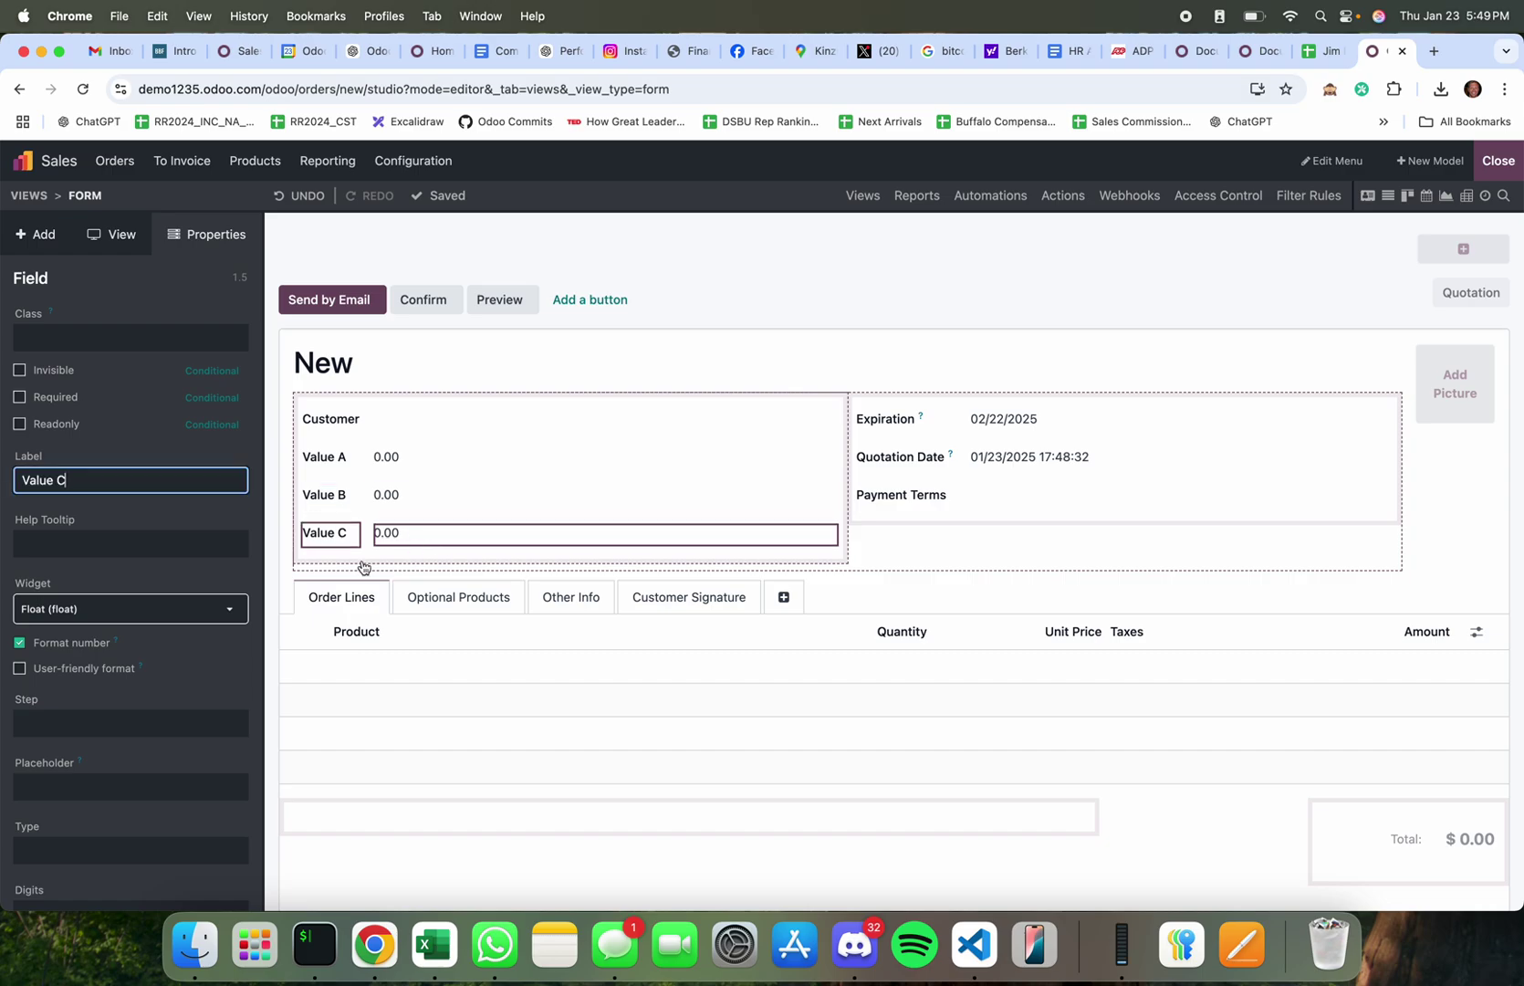
scroll(191, 703, down, 5)
scroll(187, 718, up, 5)
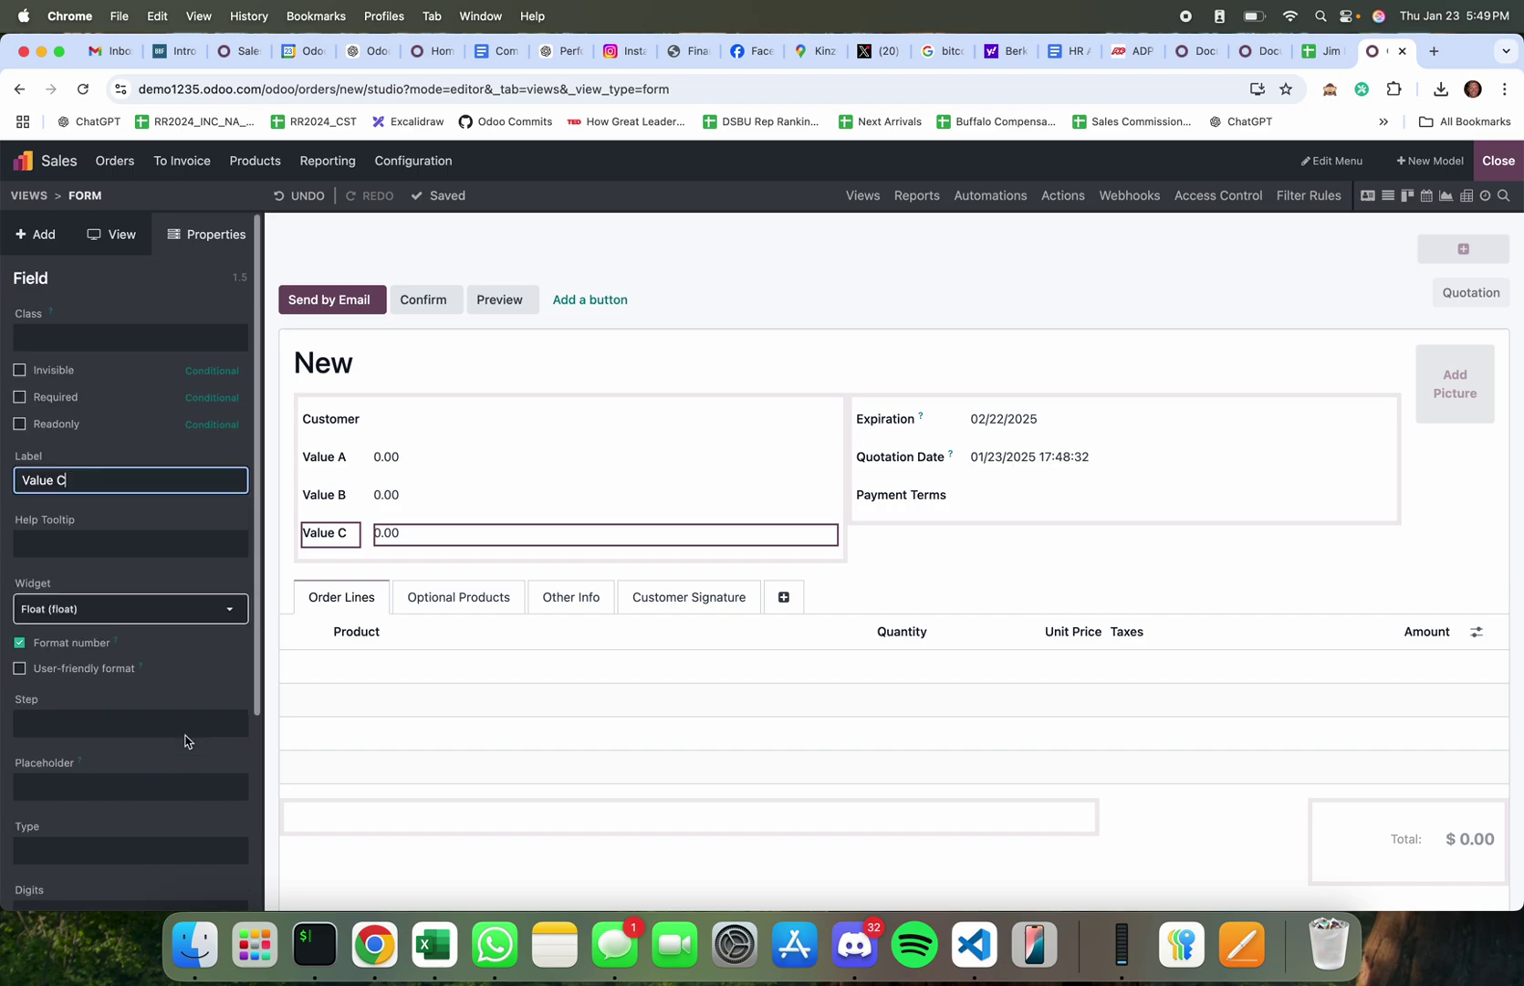
Step: Leave Studio, reload the quotation in developer mode, and reopen it in Studio
click(1494, 161)
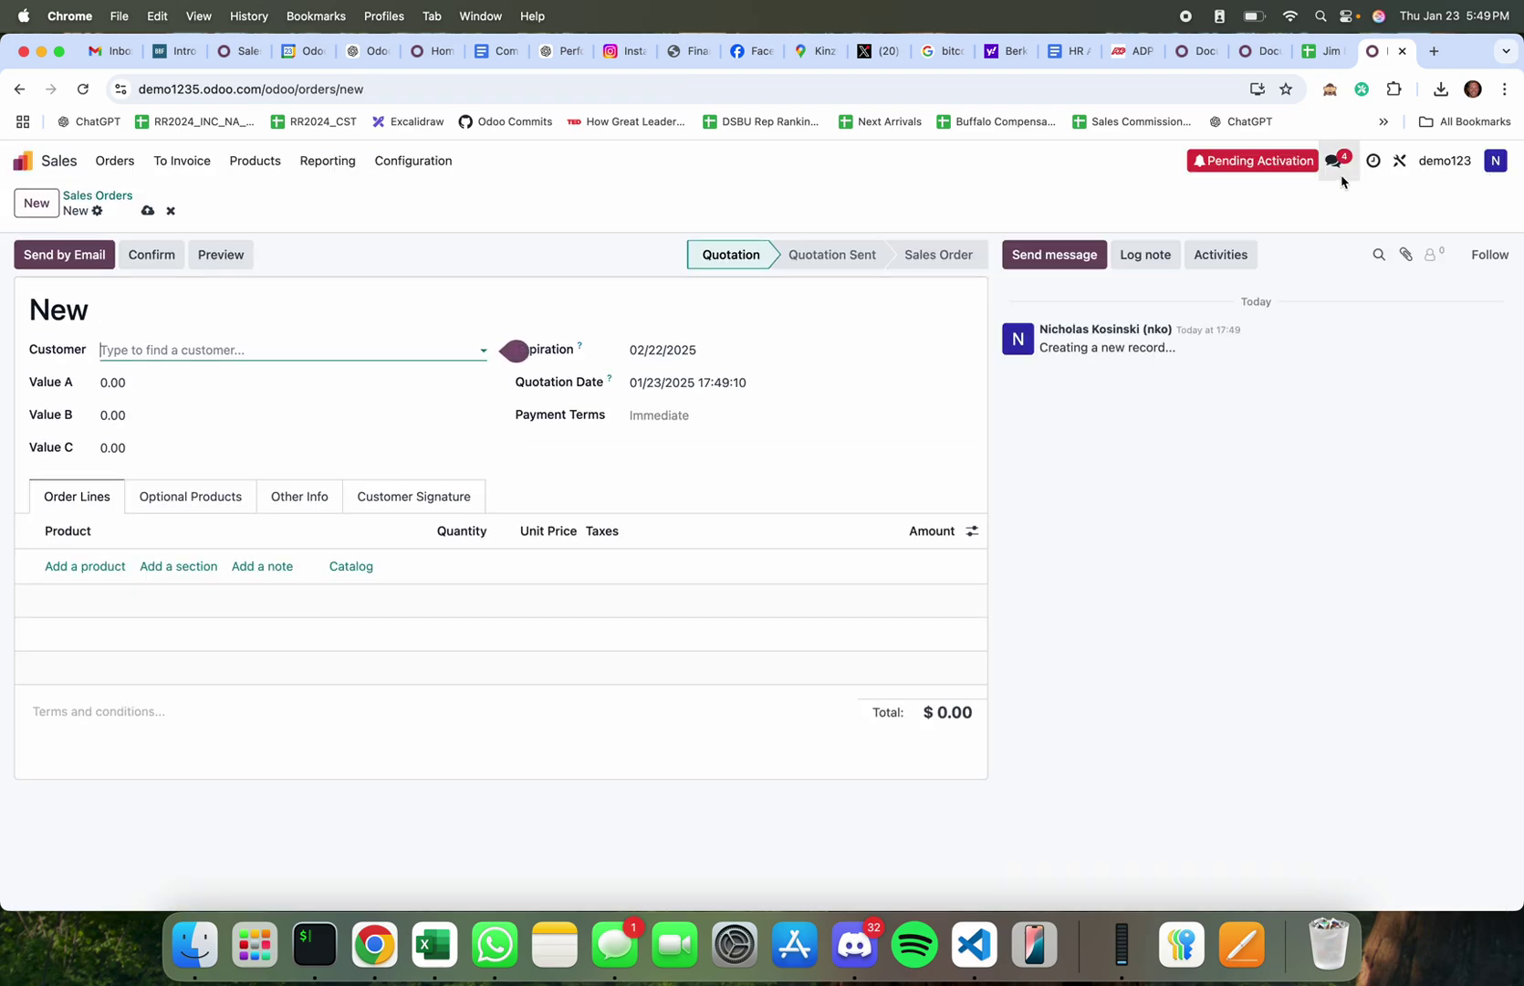
key(alt+shift+d)
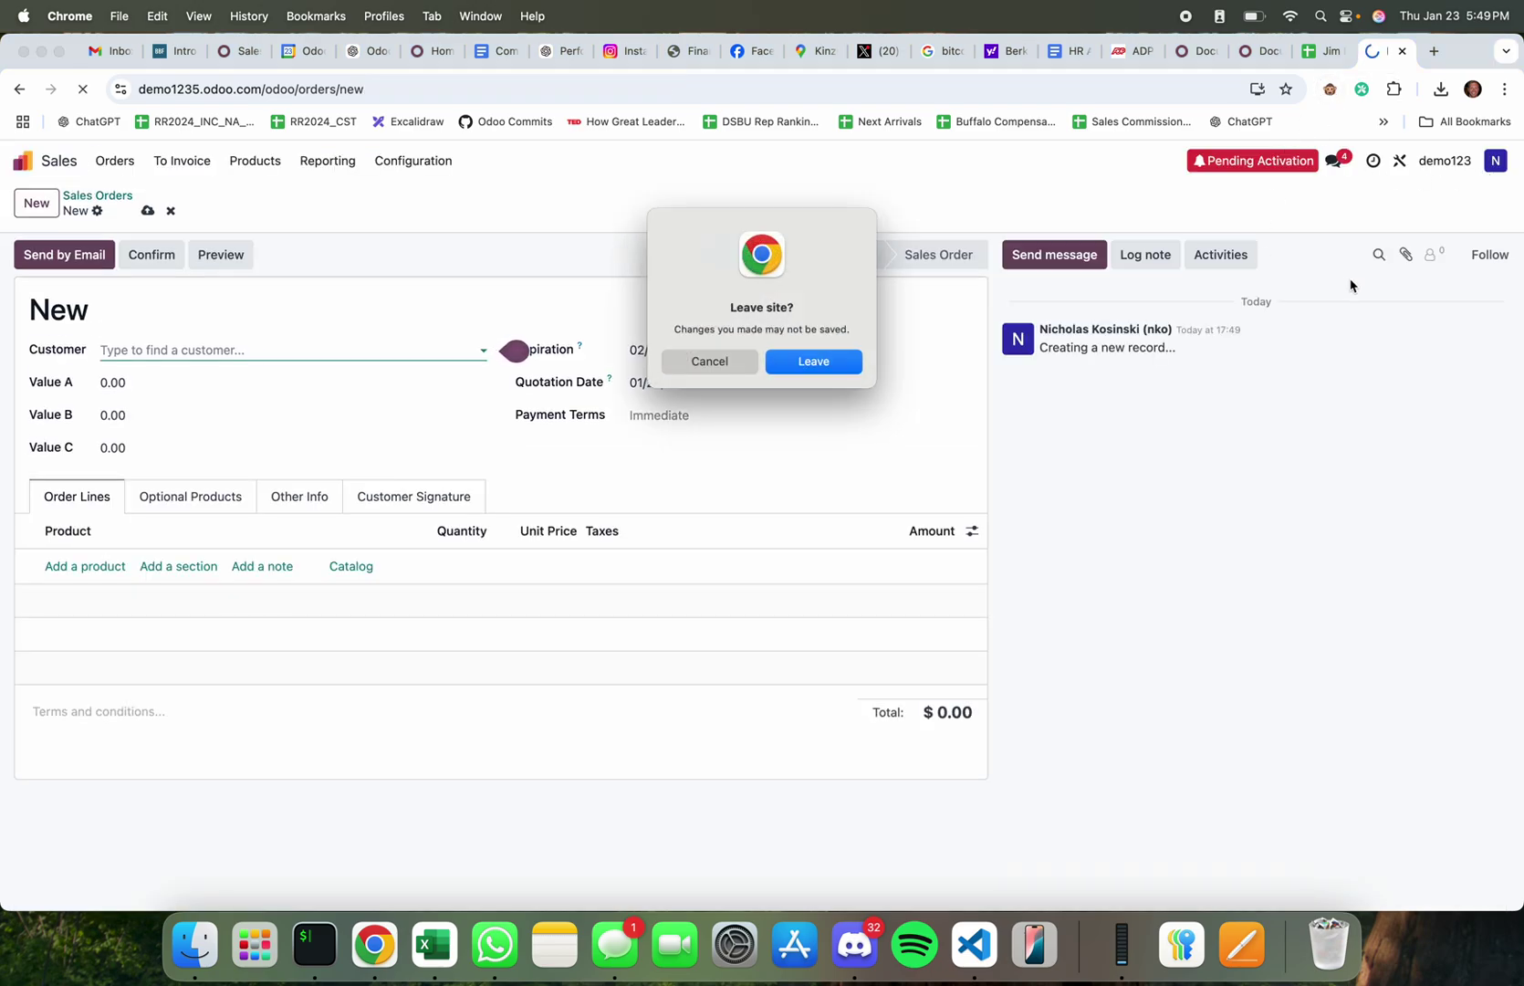
click(844, 365)
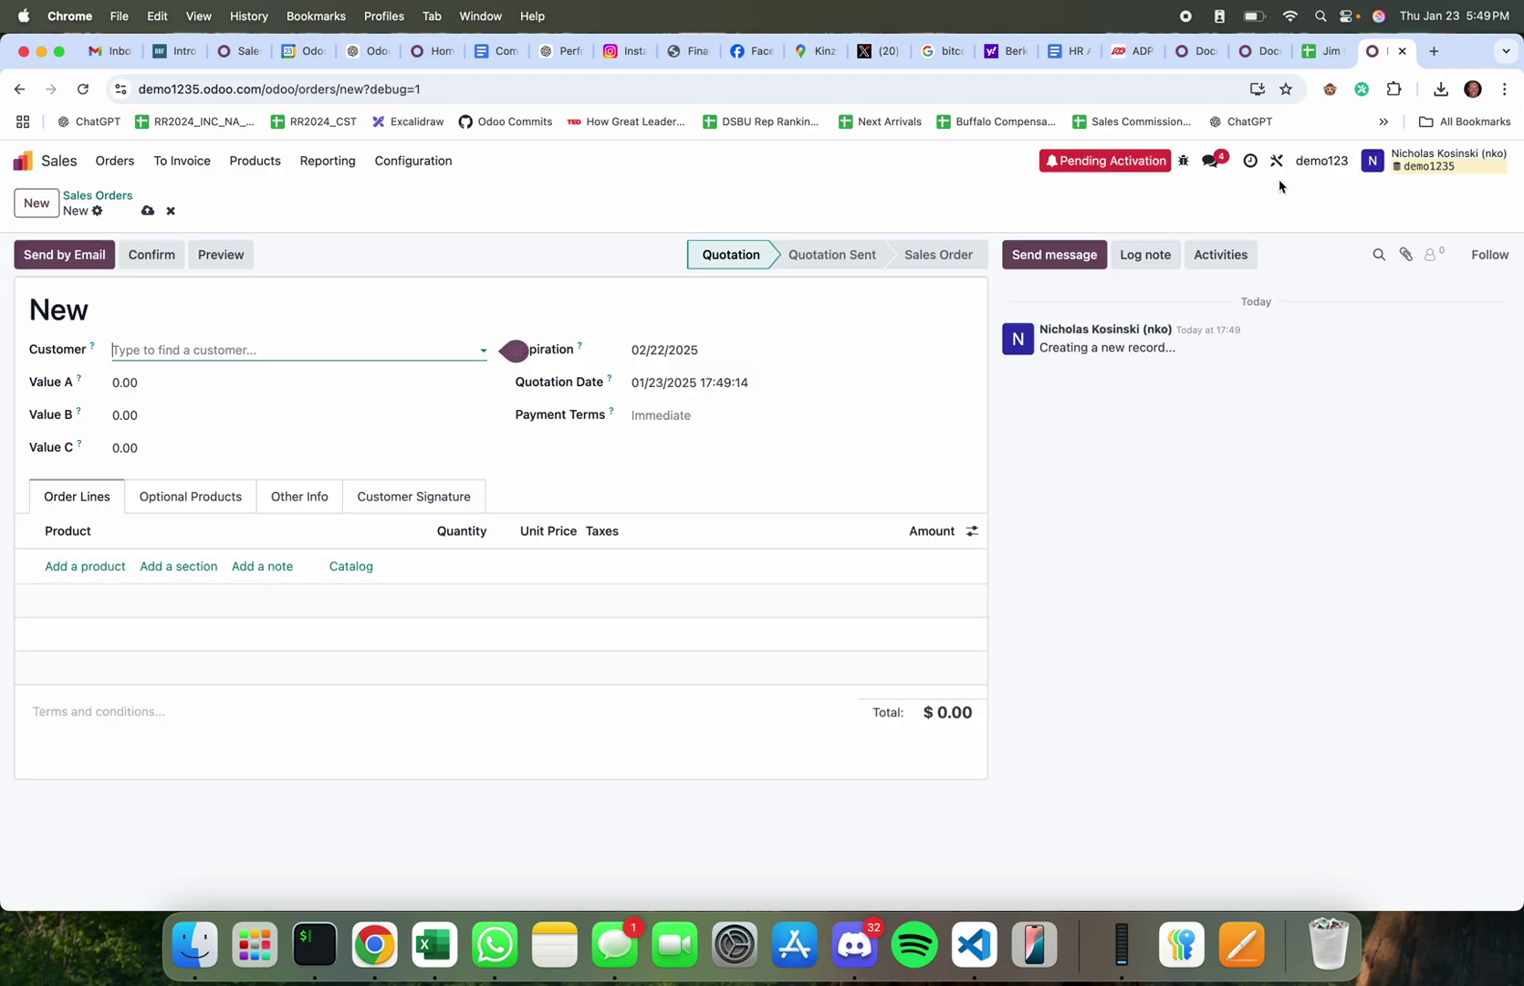
click(1276, 160)
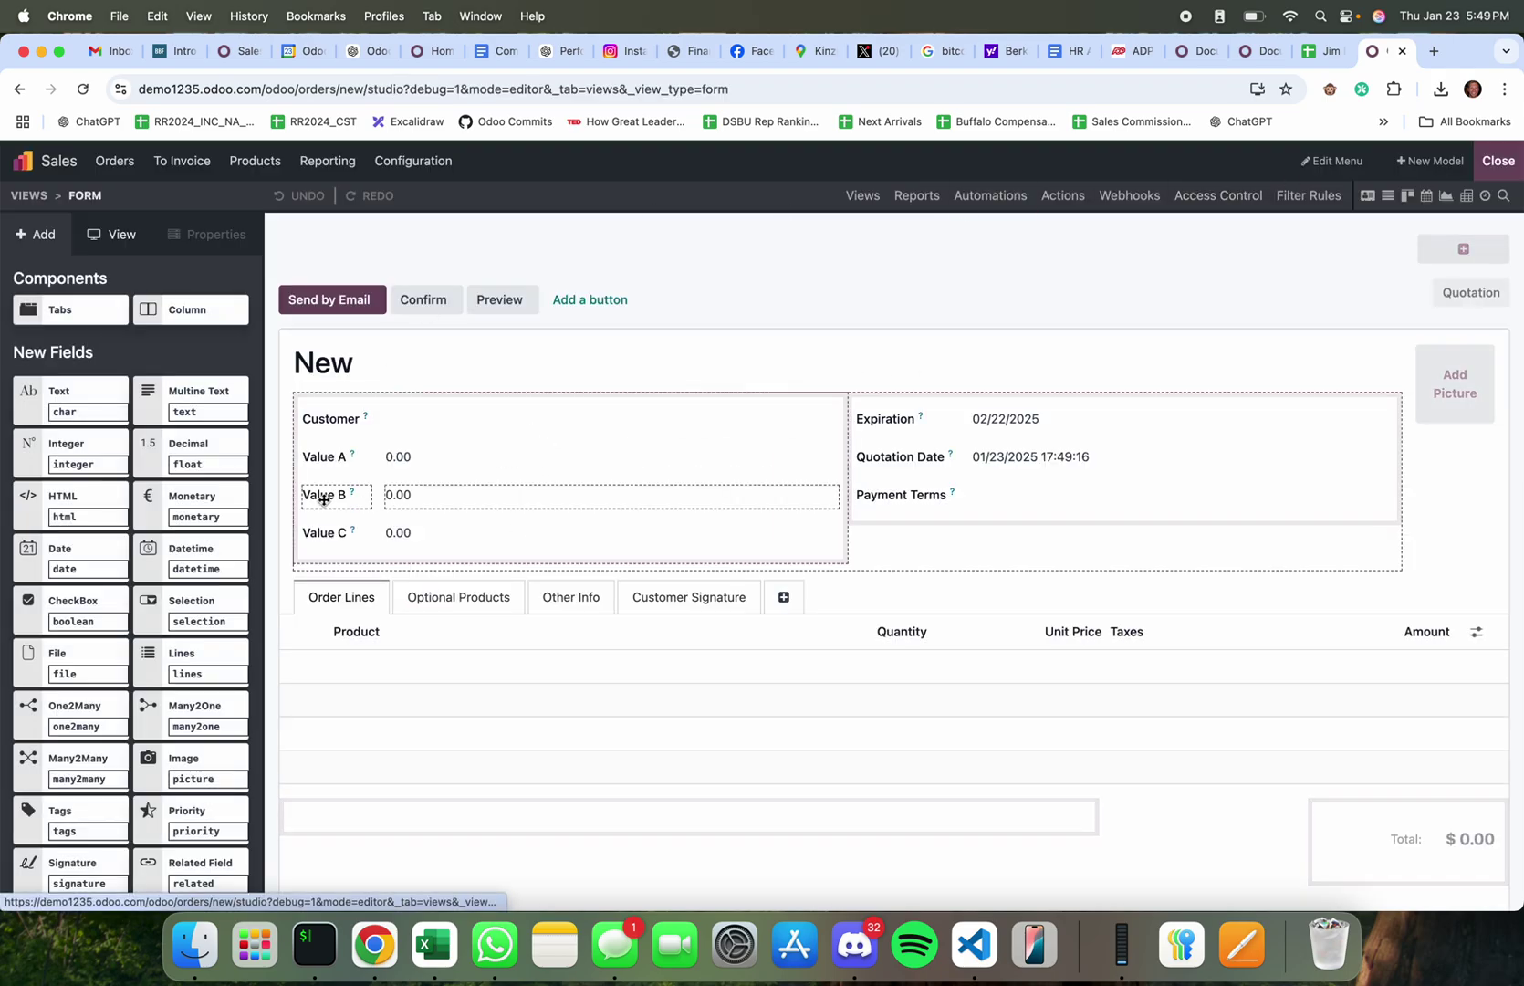
Step: Inspect Value A's technical name x_studio_value_a, then the Value B and Value C properties
click(334, 457)
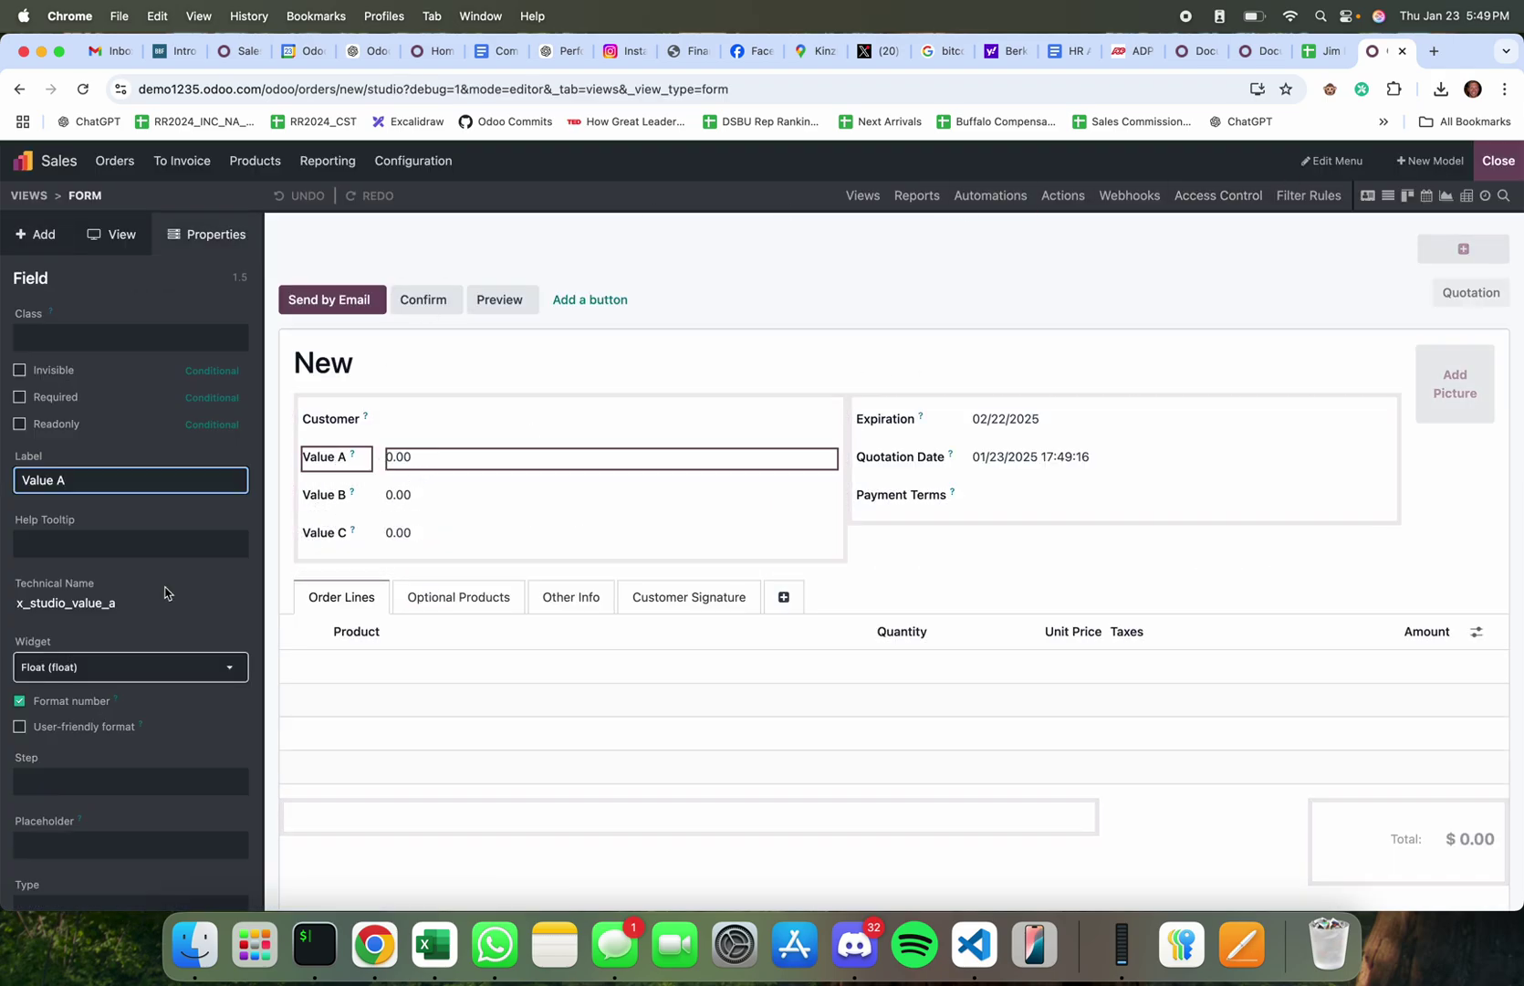
drag(16, 603, 115, 601)
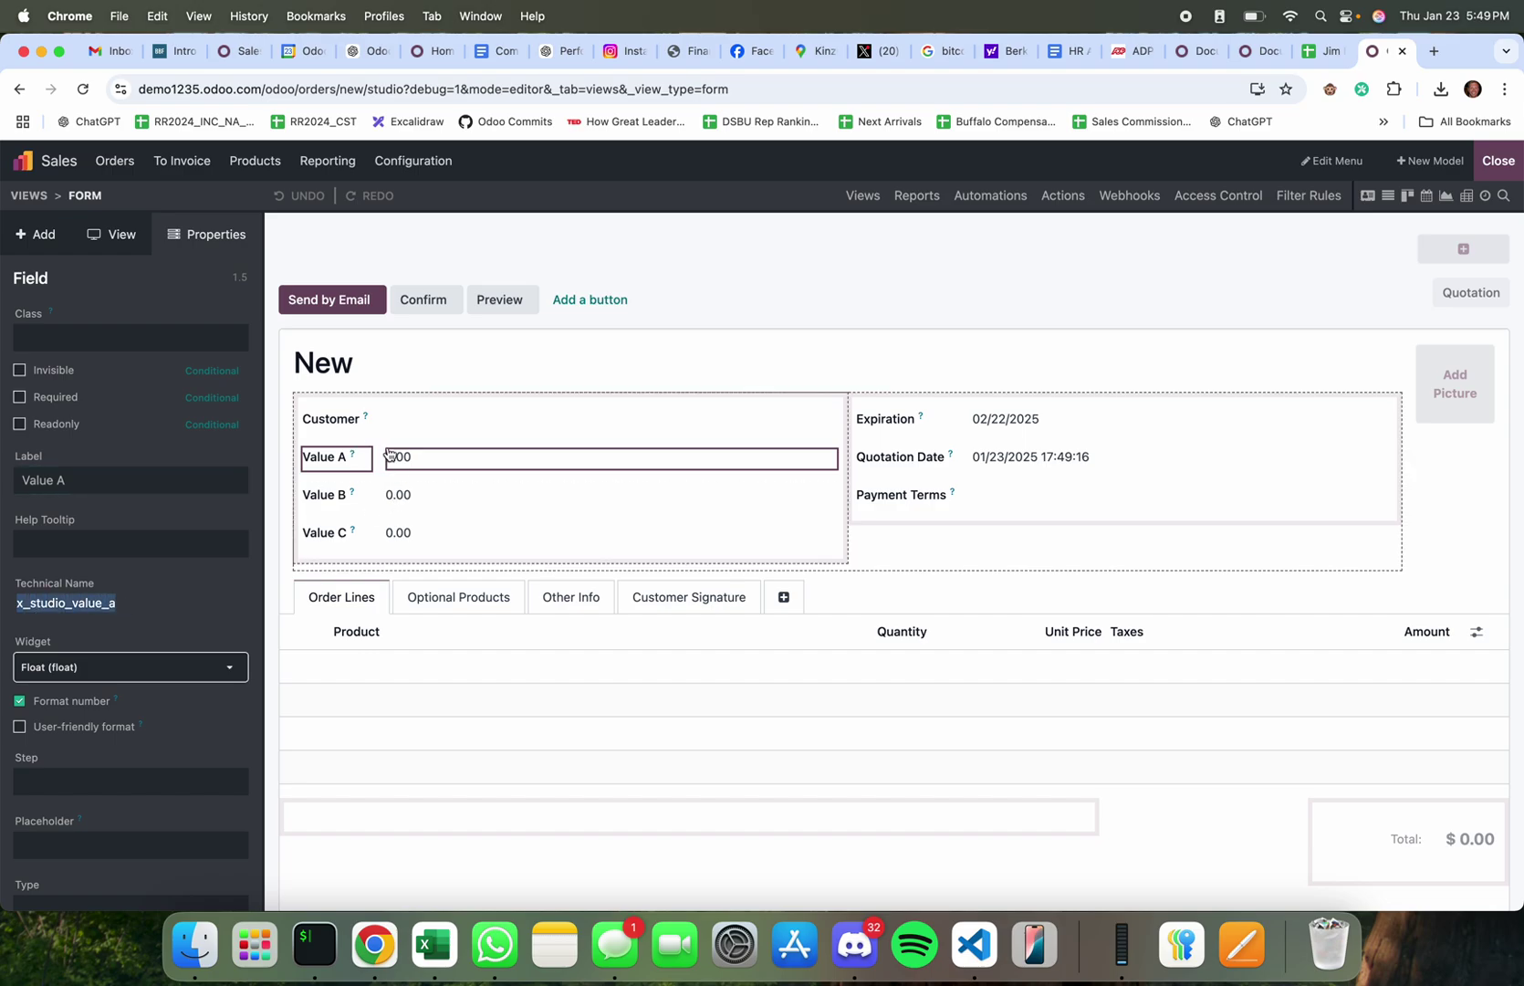
click(332, 490)
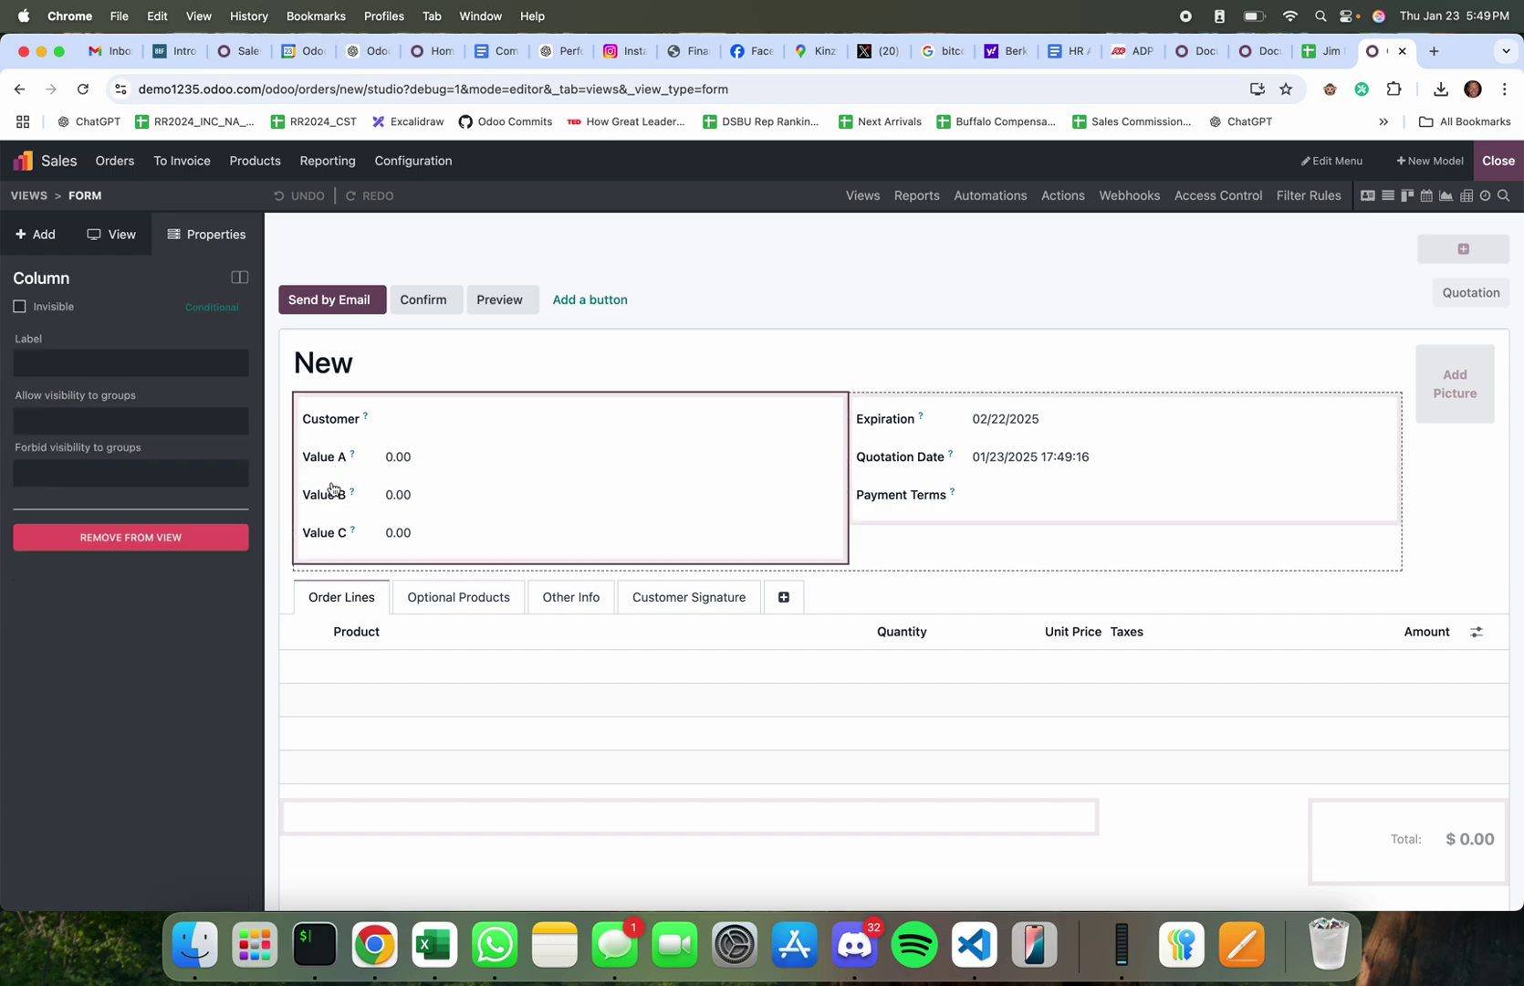
click(332, 493)
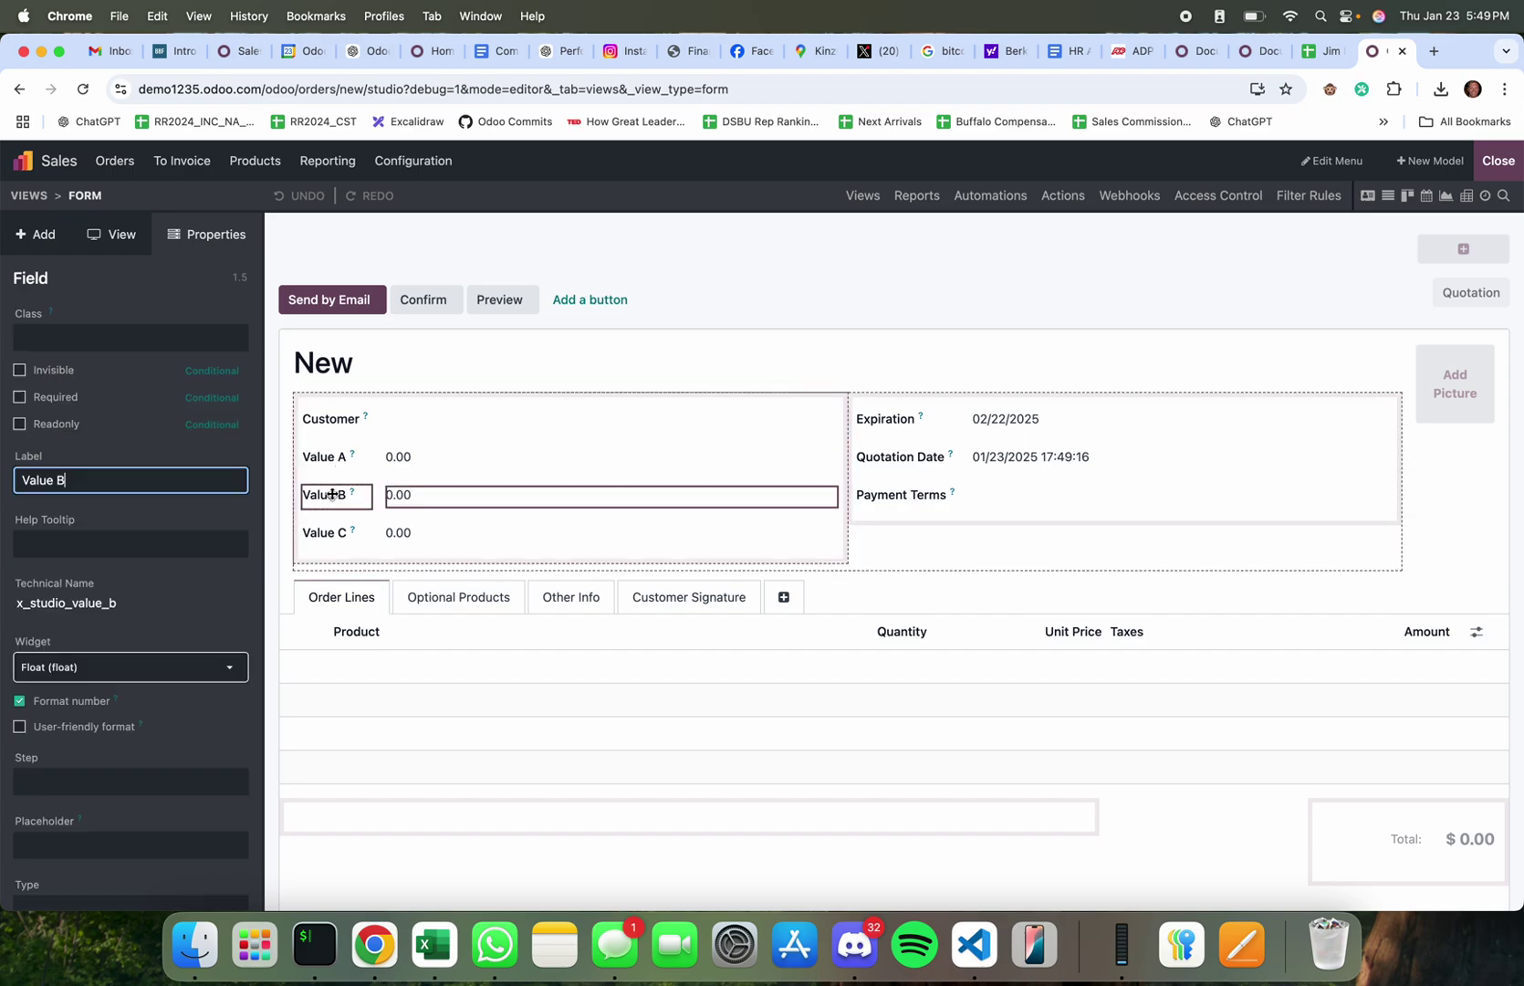
click(310, 536)
scroll(128, 685, down, 10)
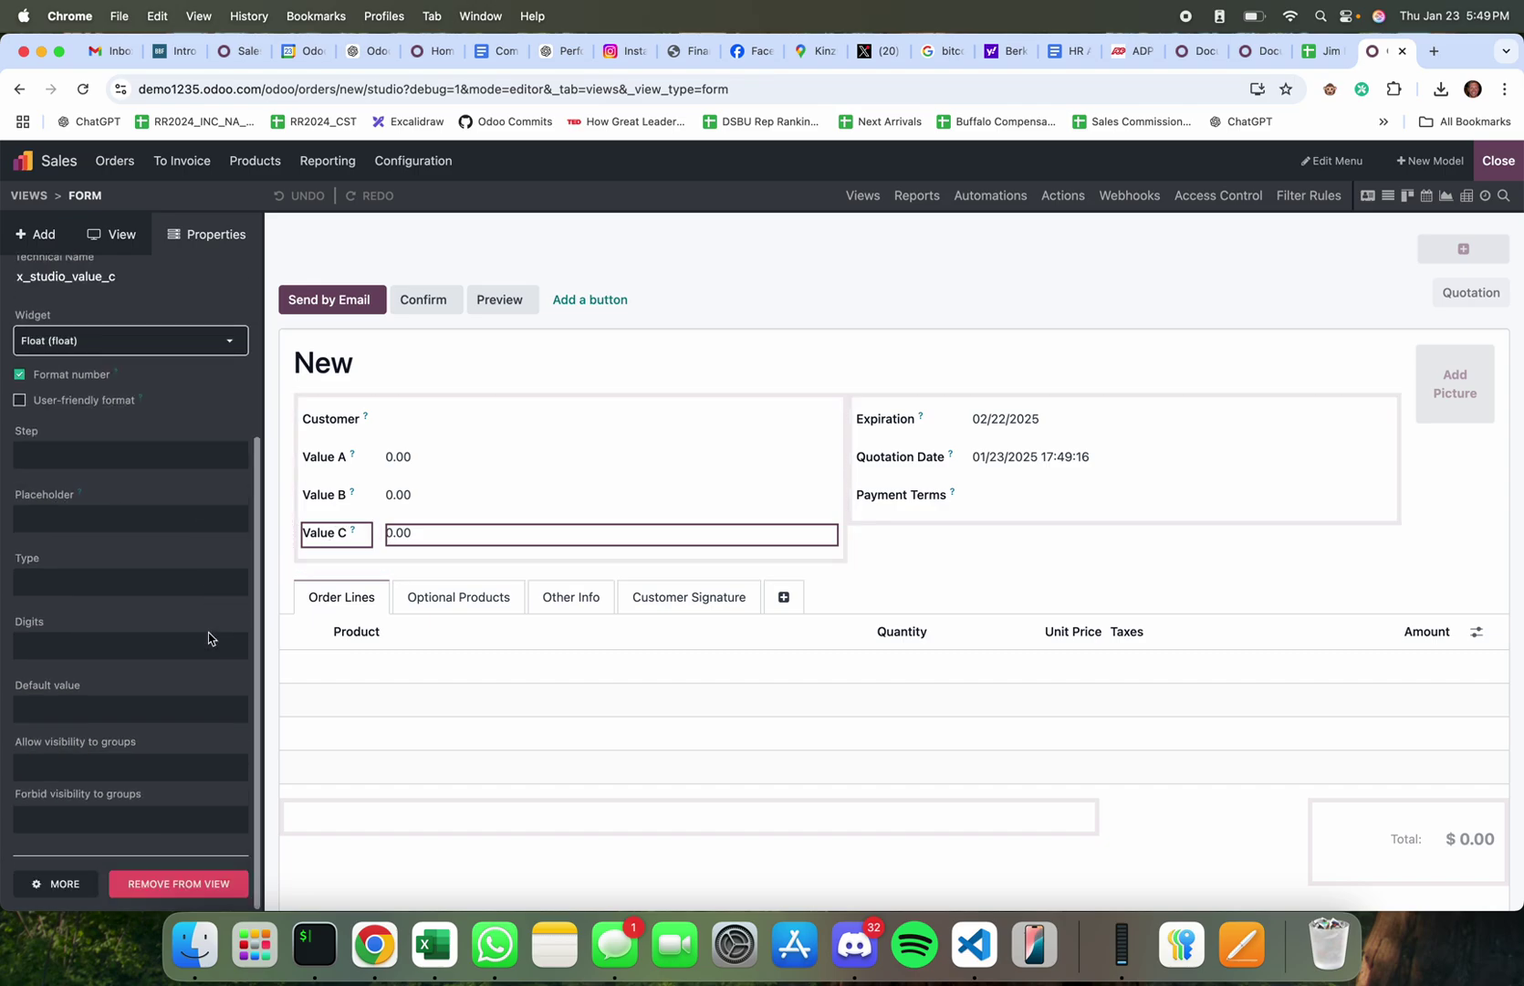
Step: In Value C's full definition, write the 'for record in self:' compute loop and set dependencies x_studio_value_a,x_studio_value_b
click(209, 896)
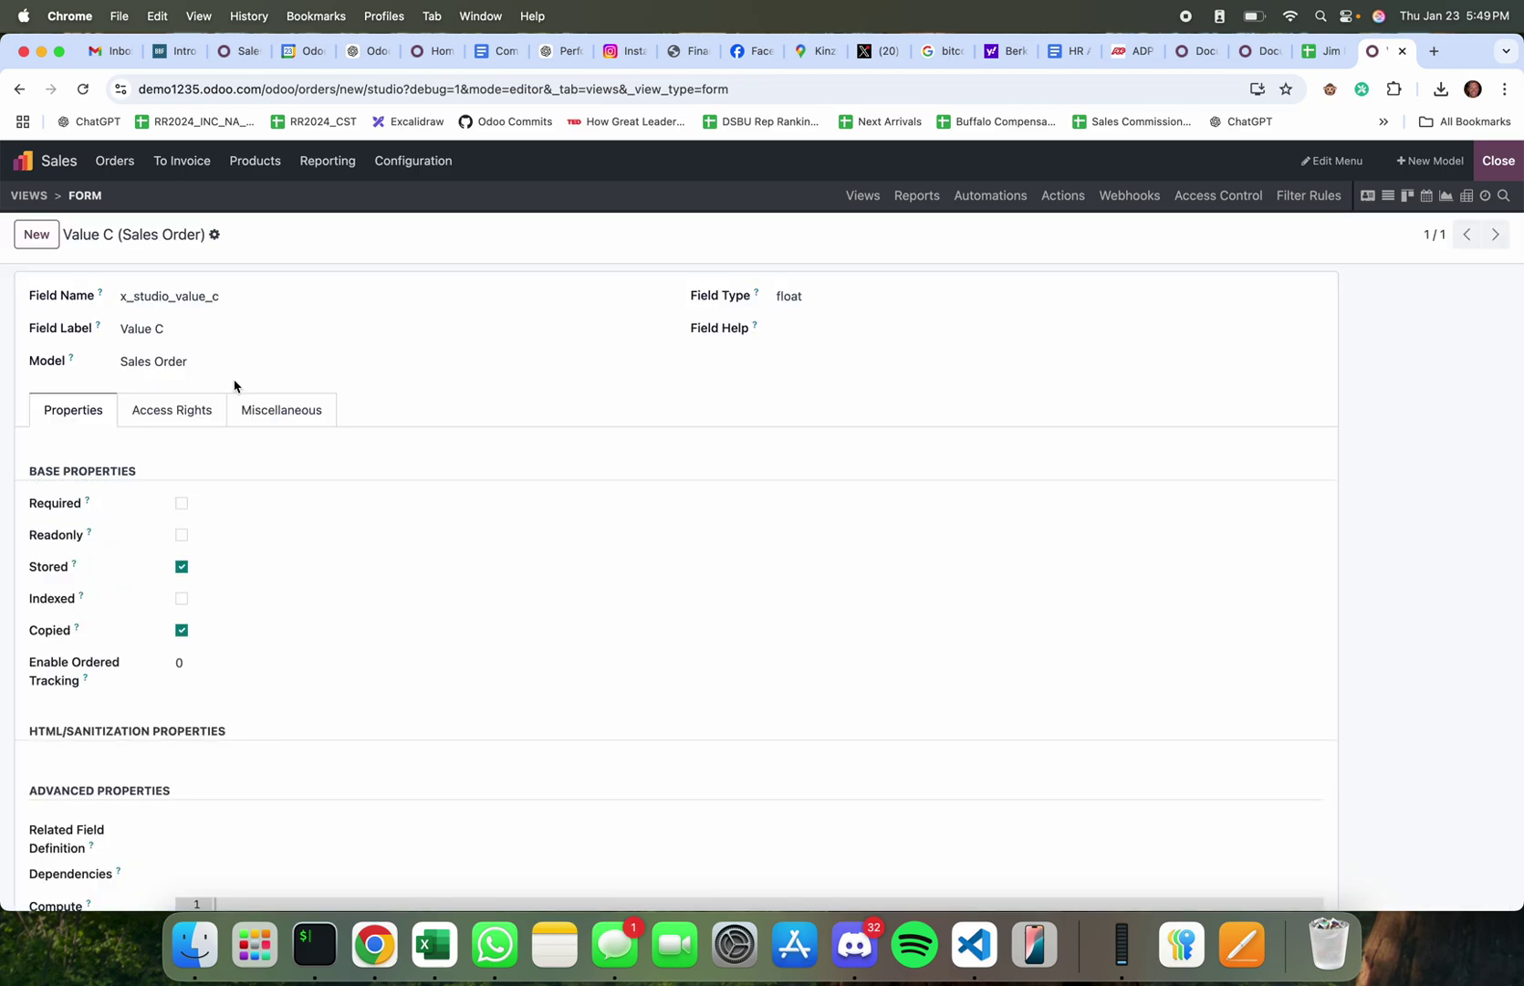
scroll(268, 555, down, 5)
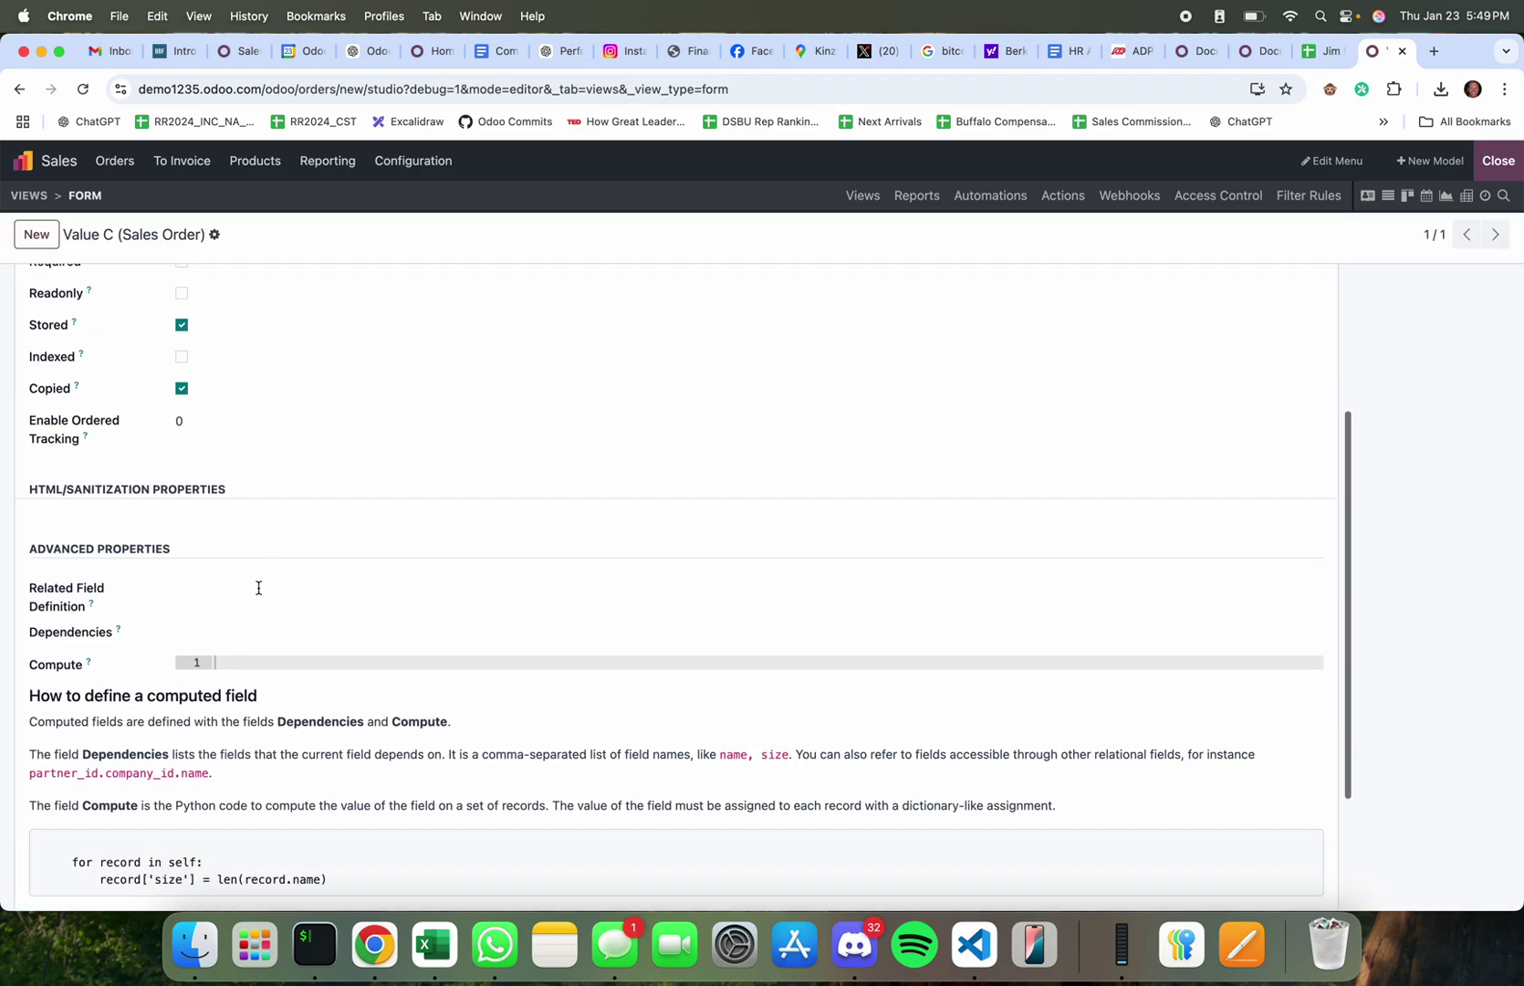
click(389, 660)
text(for rec)
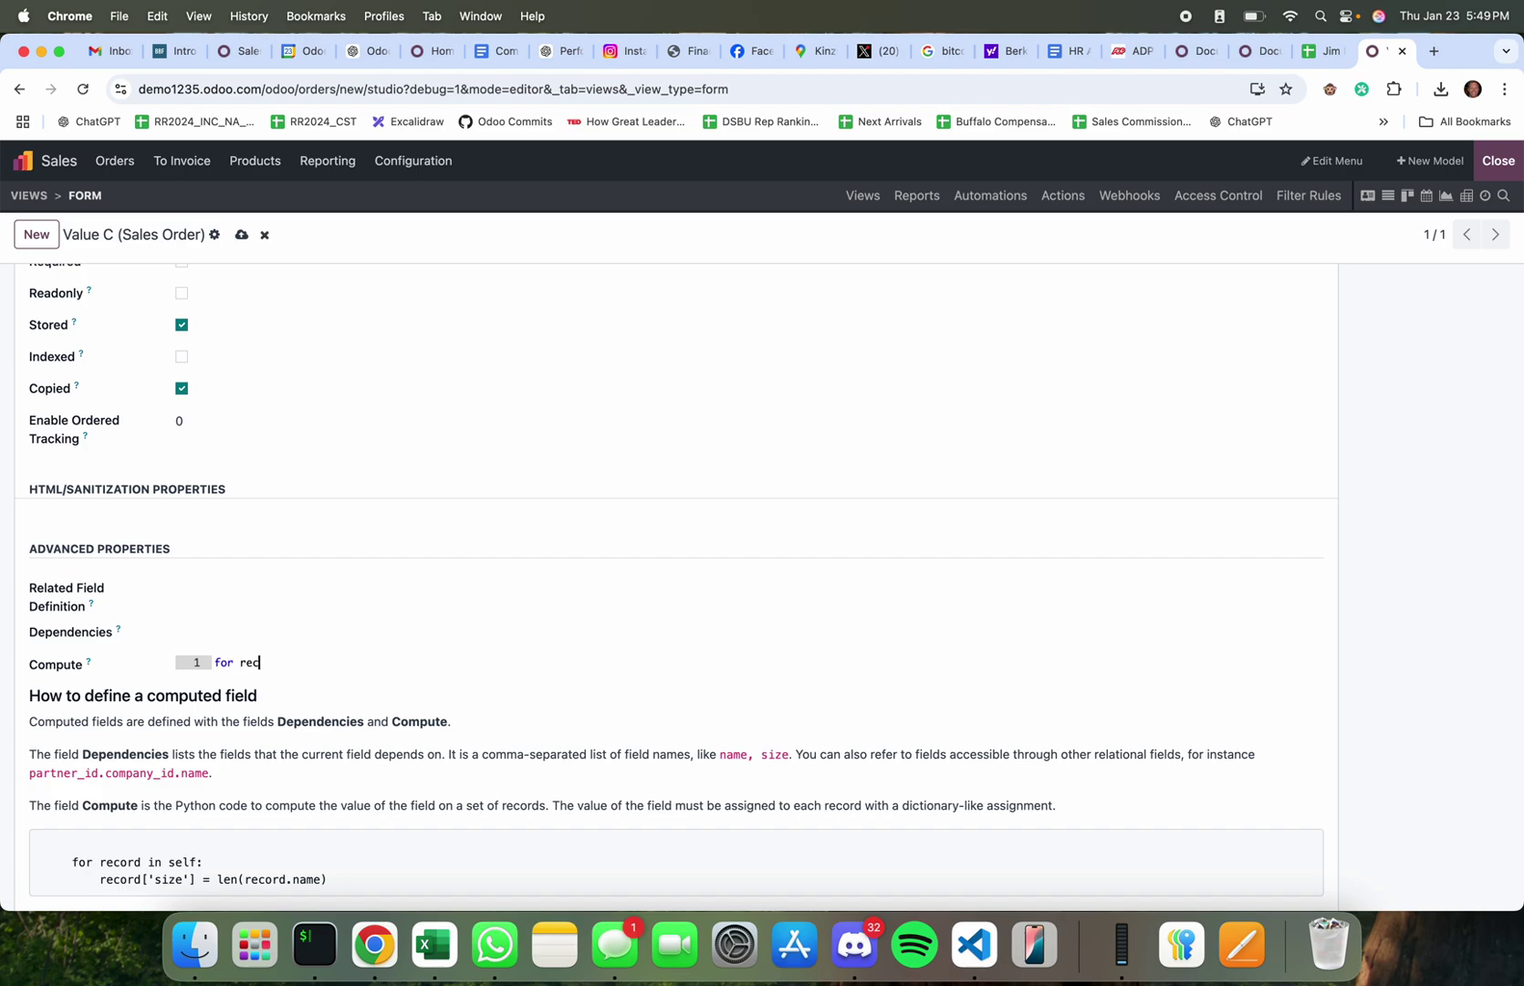
text(ord in self:)
key(Return)
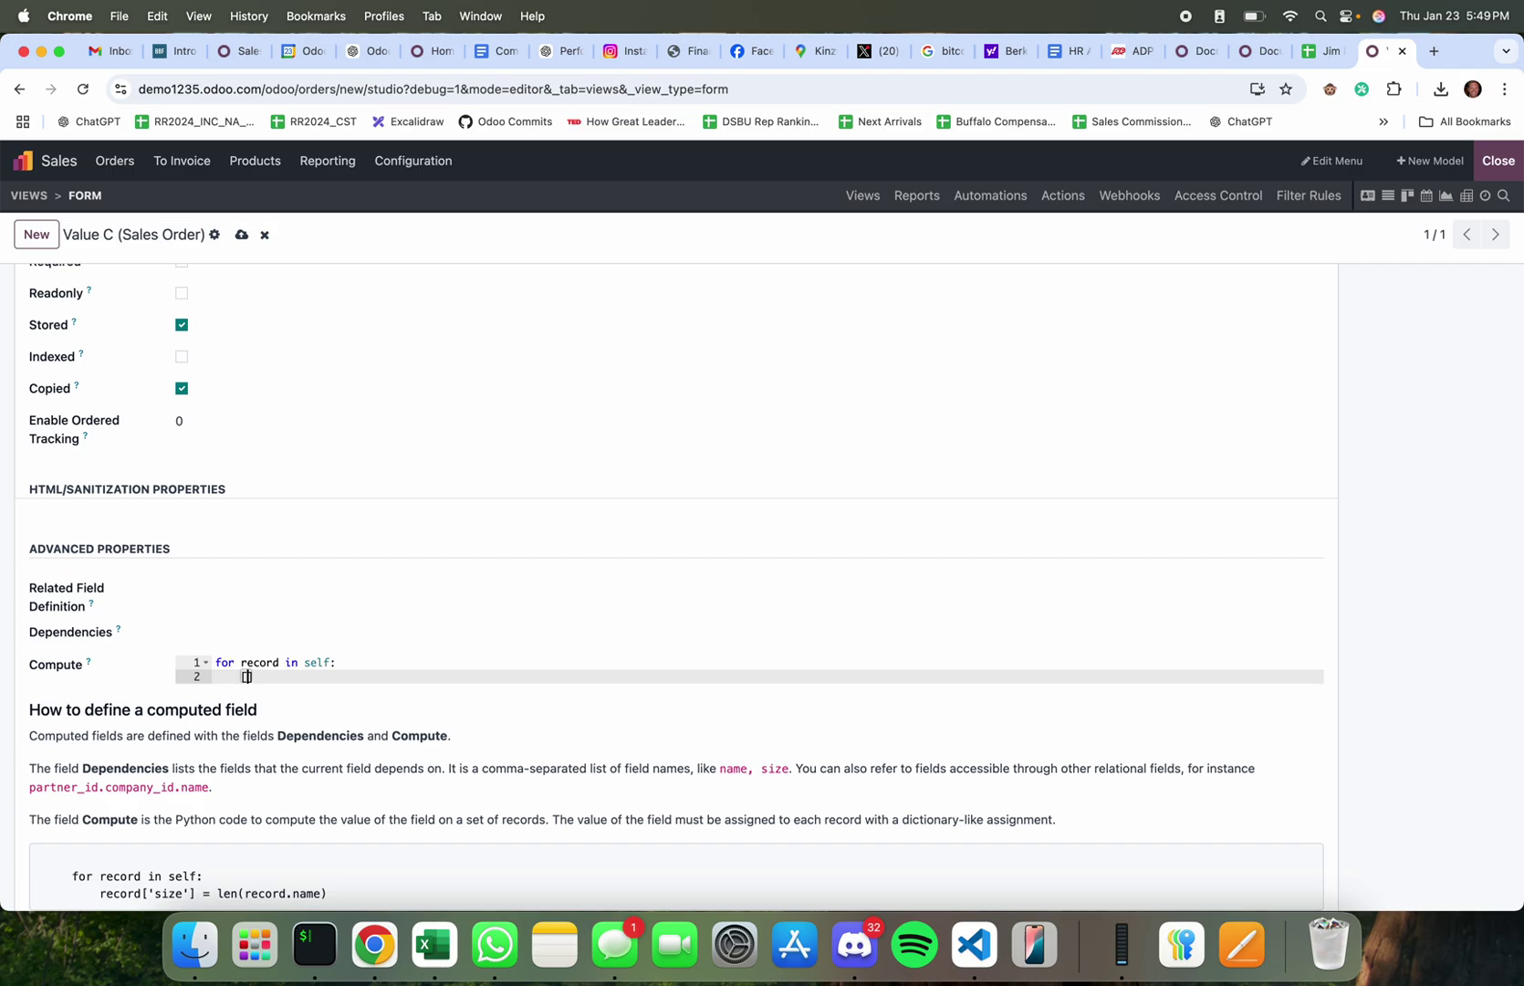
text(["x_studio_value_c"] = record.x_studio_value_a * record.x_studio_value_b)
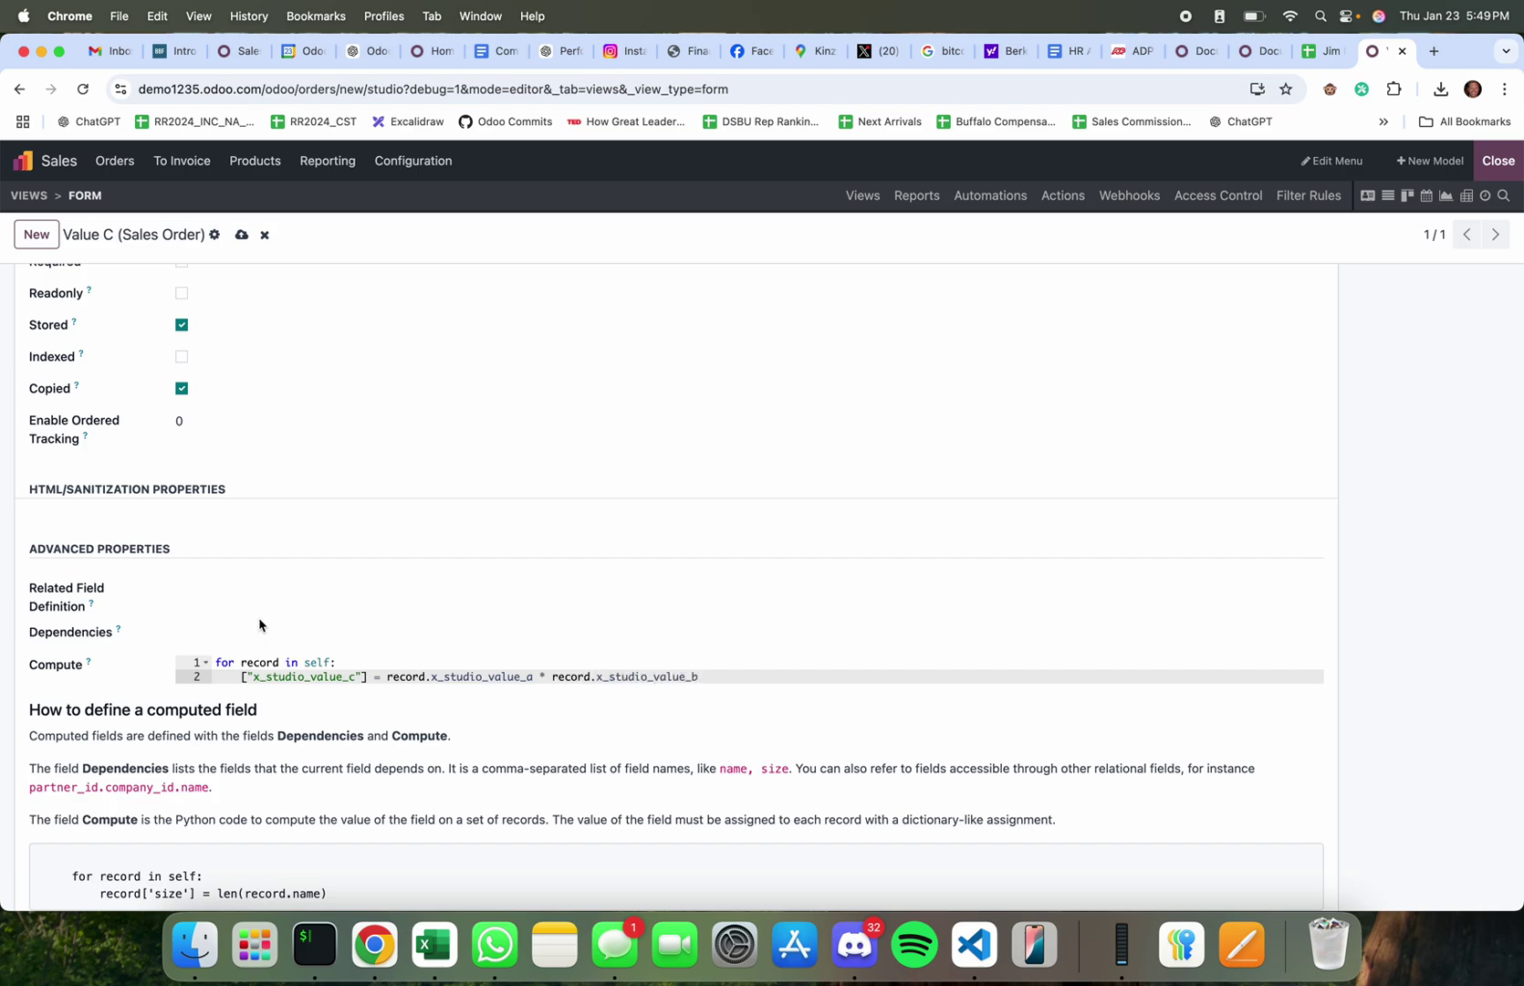
click(299, 630)
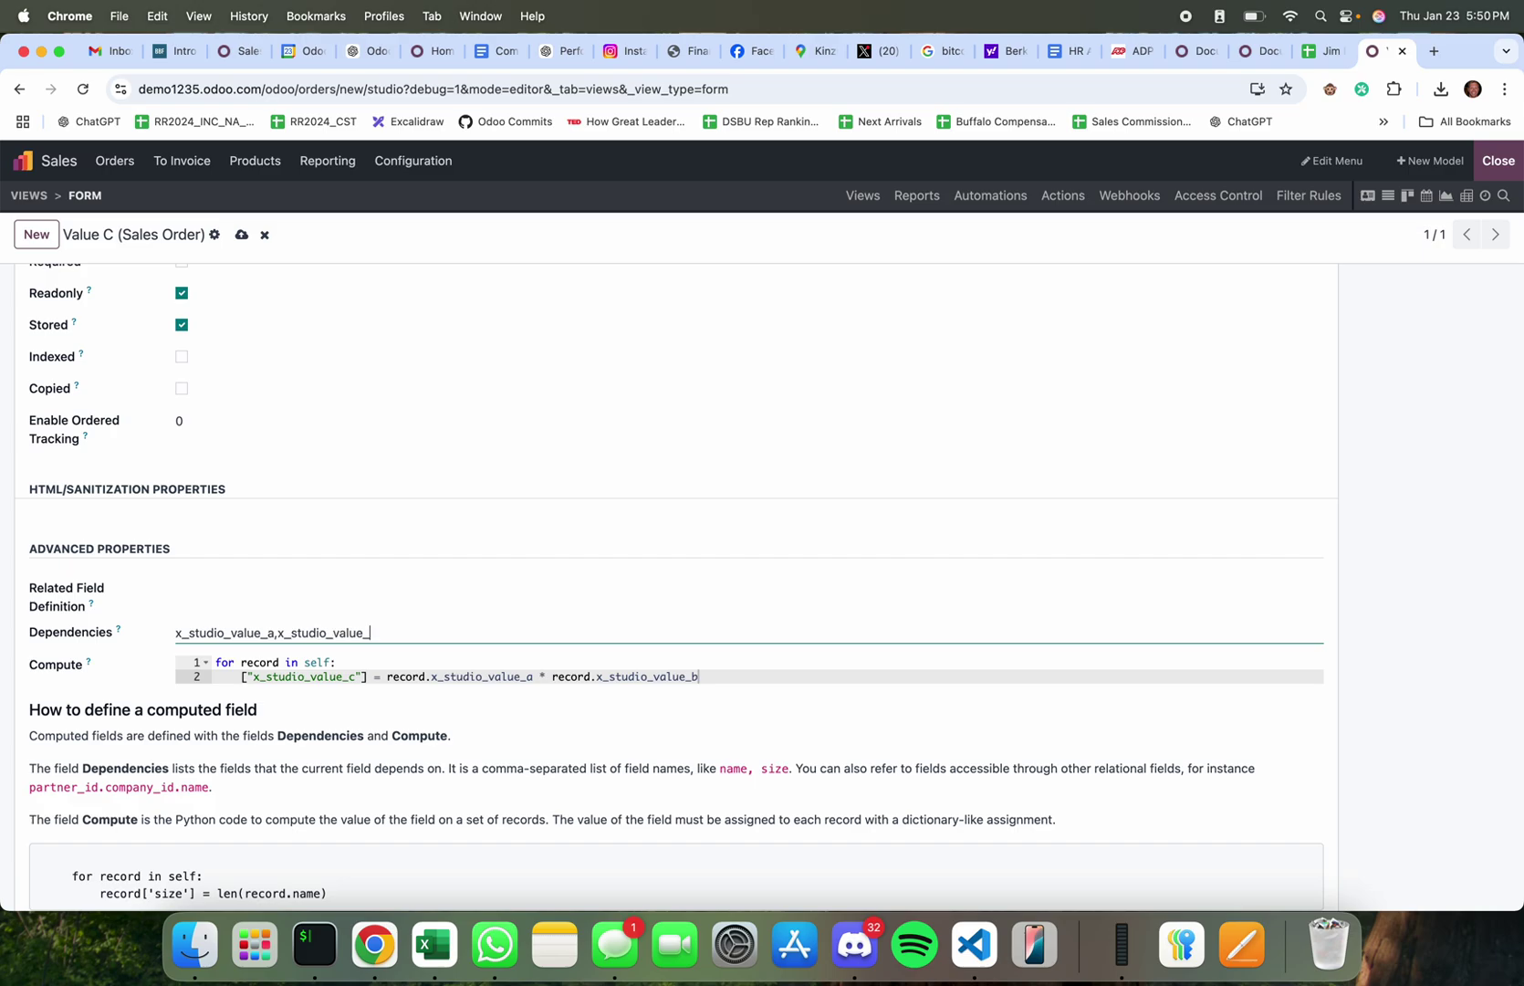
click(484, 736)
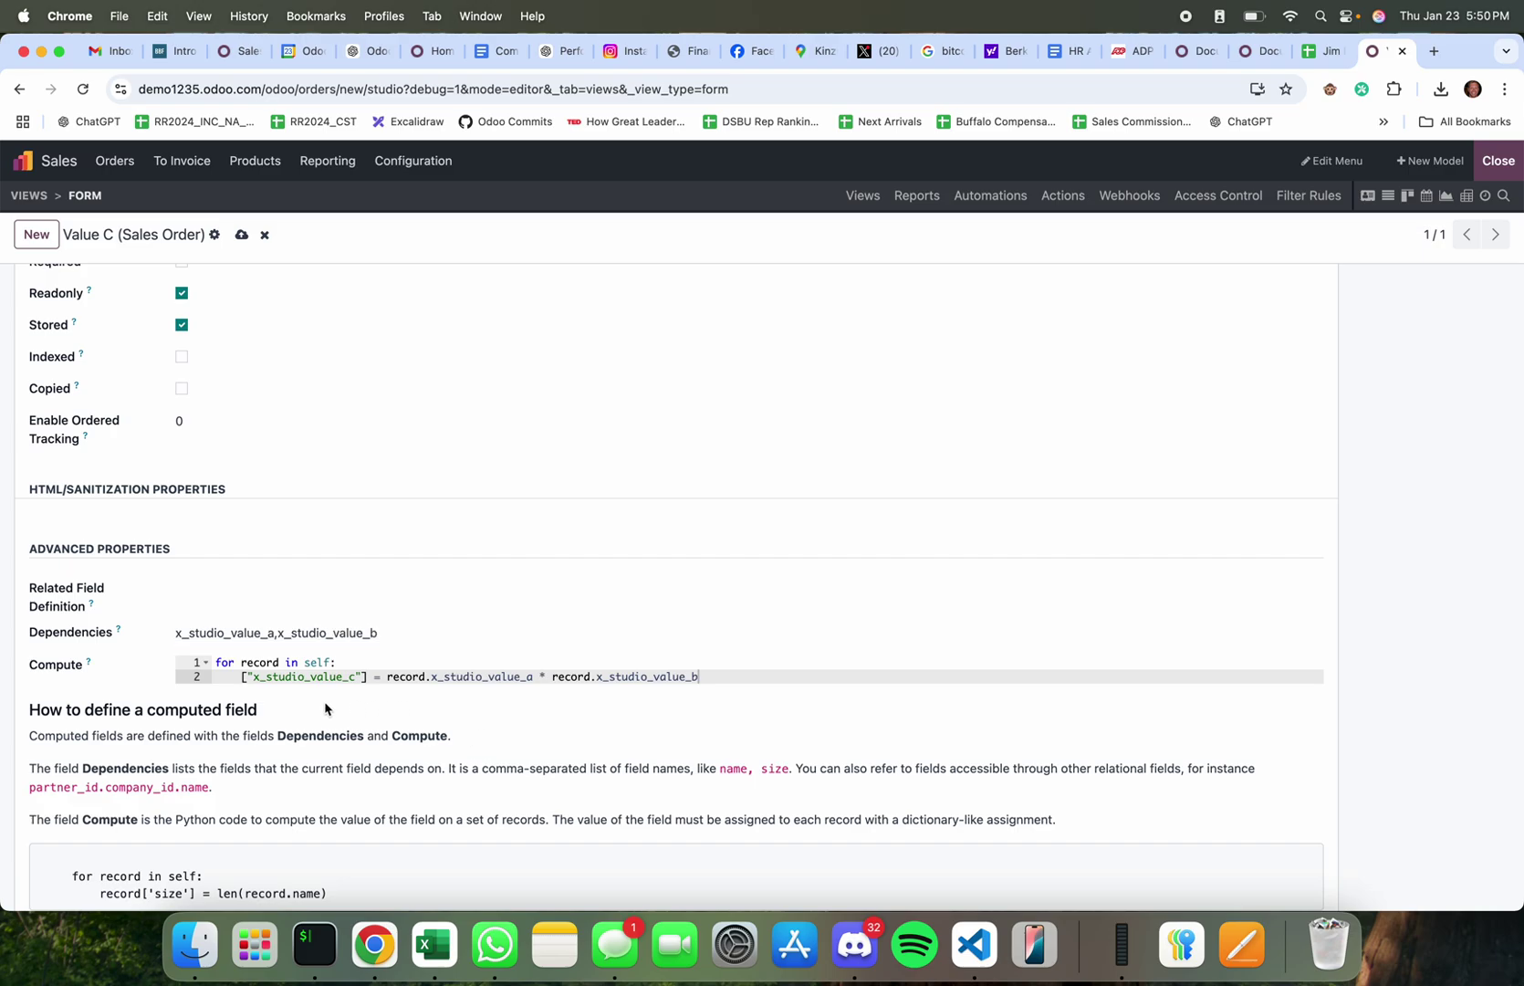
Step: Save Value C, exit Studio, read the SyntaxError technical details, and dismiss the error dialogs
click(241, 237)
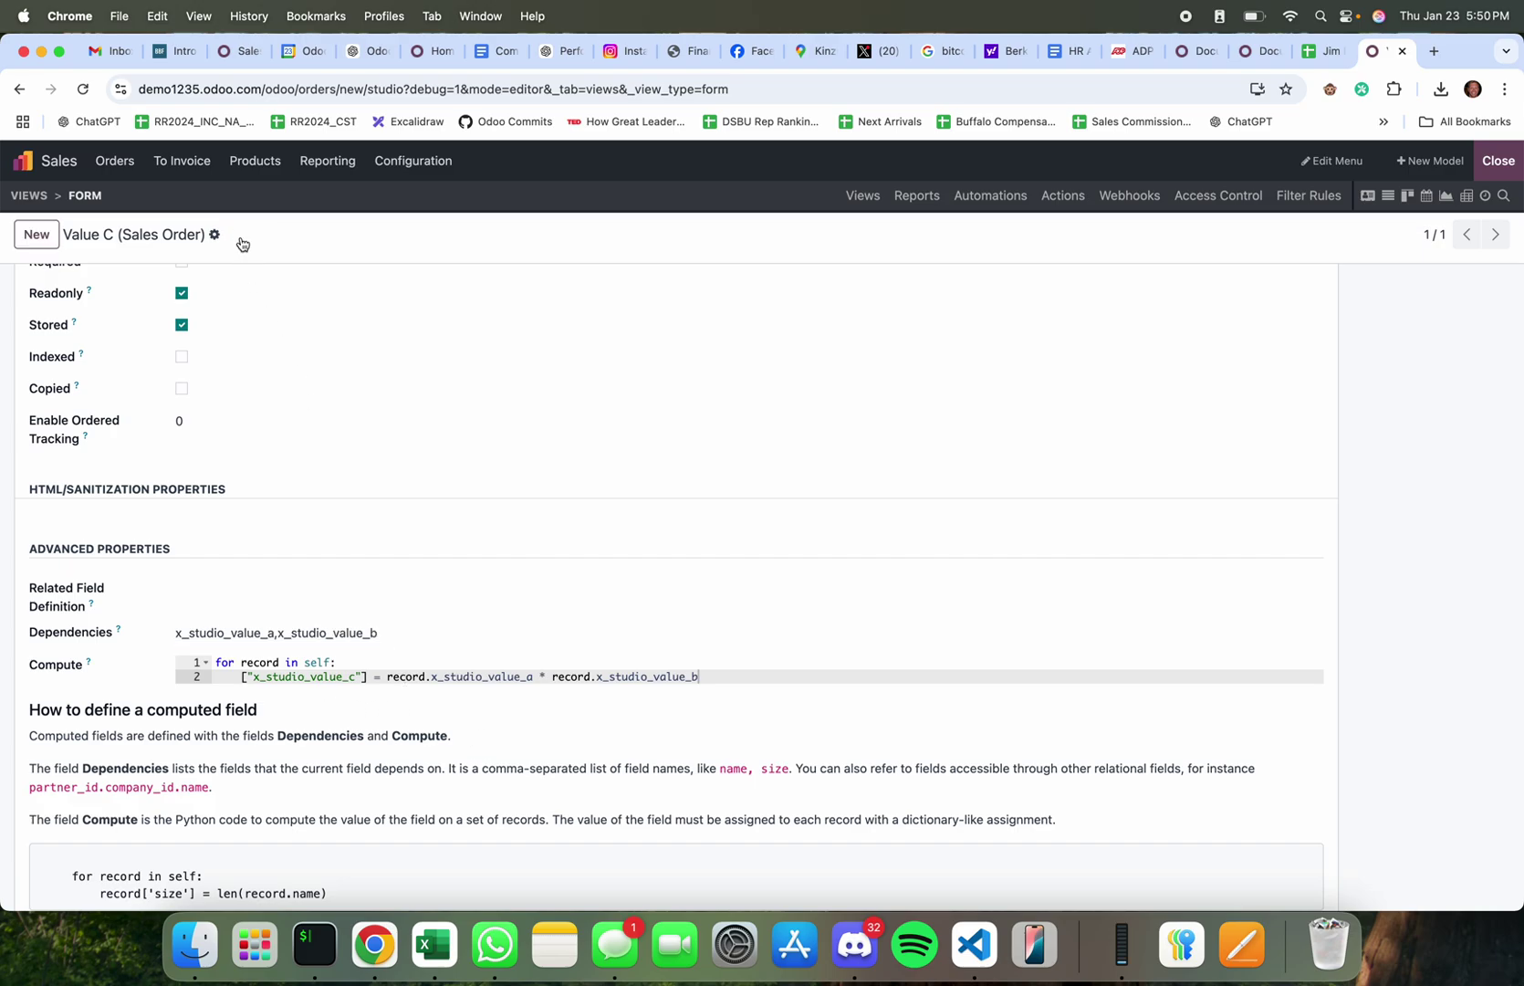
click(1478, 151)
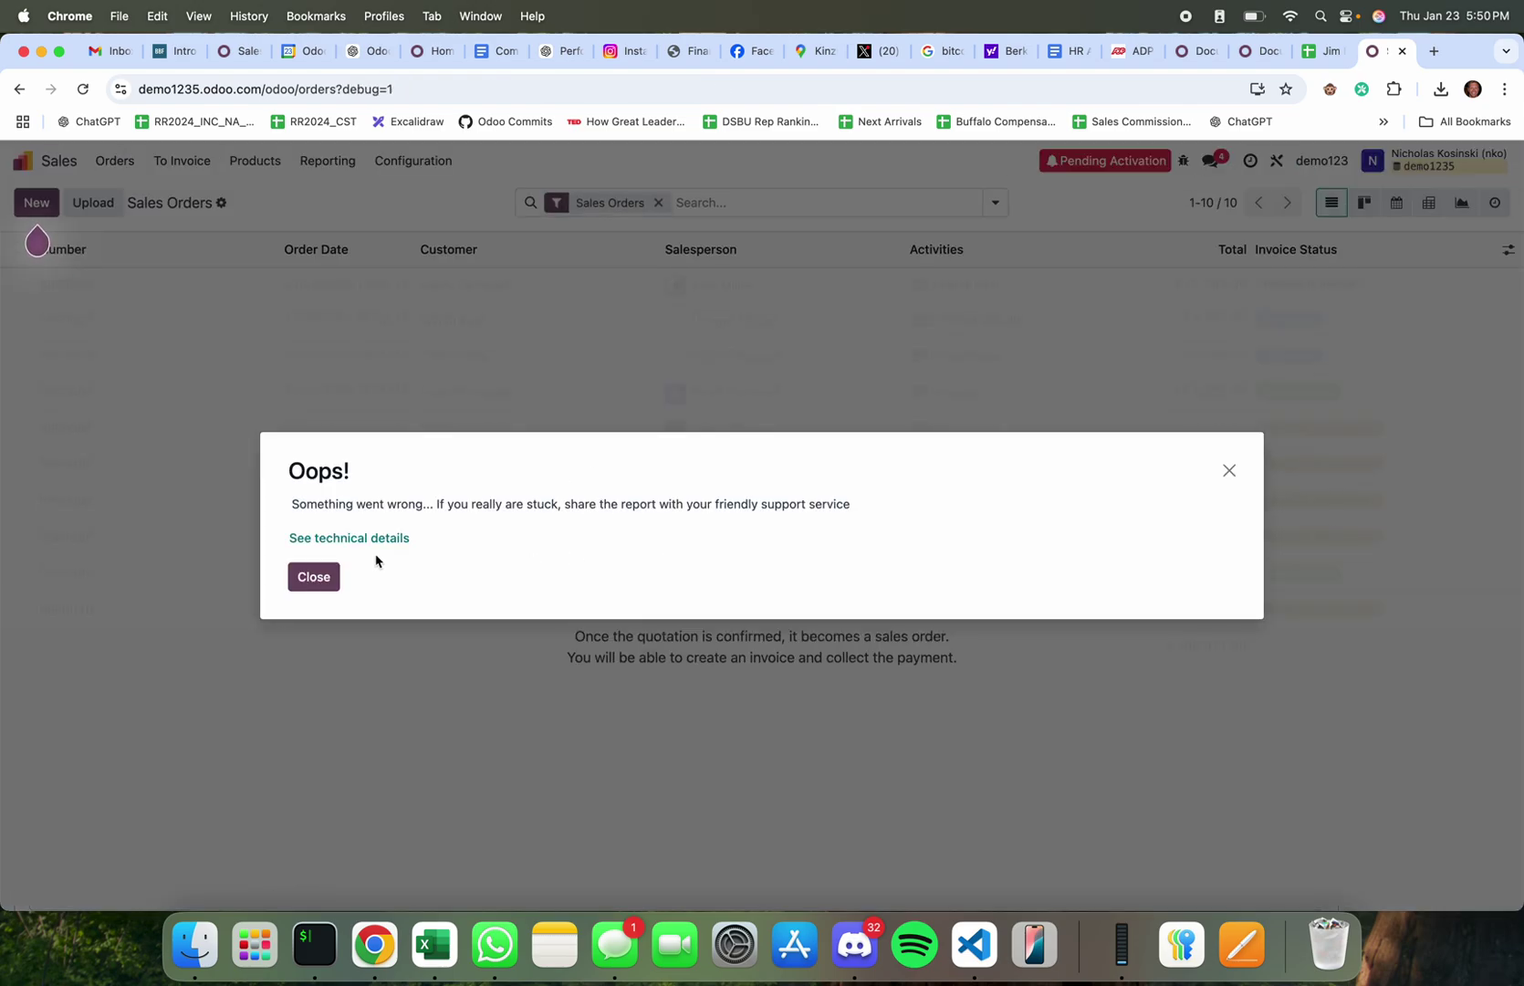
click(372, 538)
scroll(375, 547, down, 10)
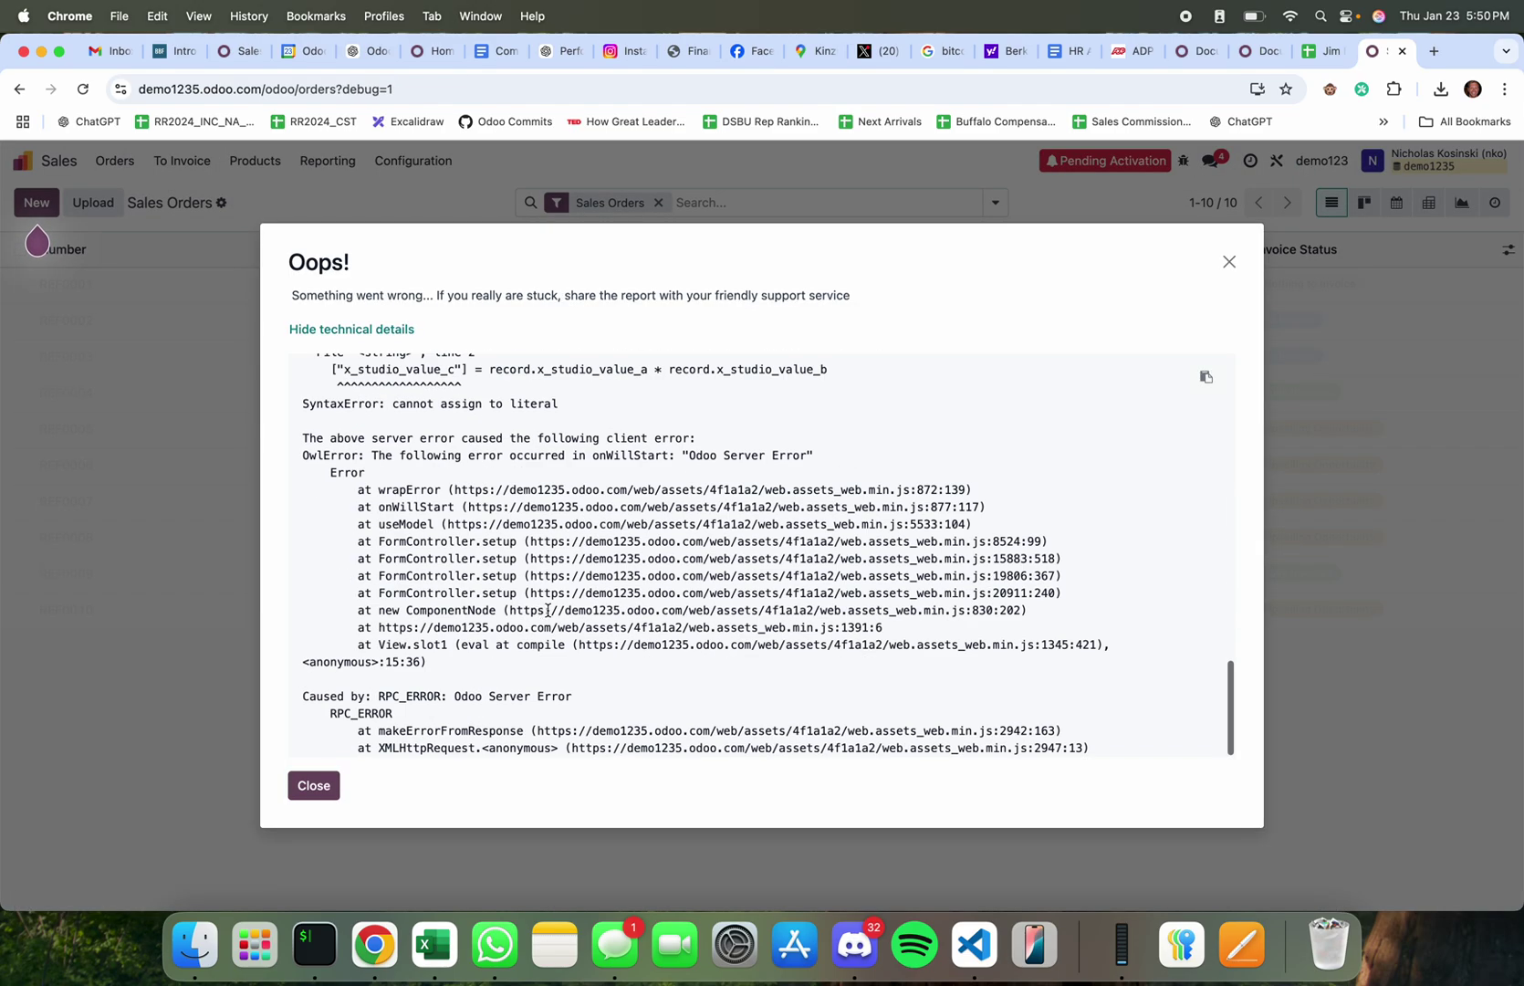
click(314, 785)
click(37, 202)
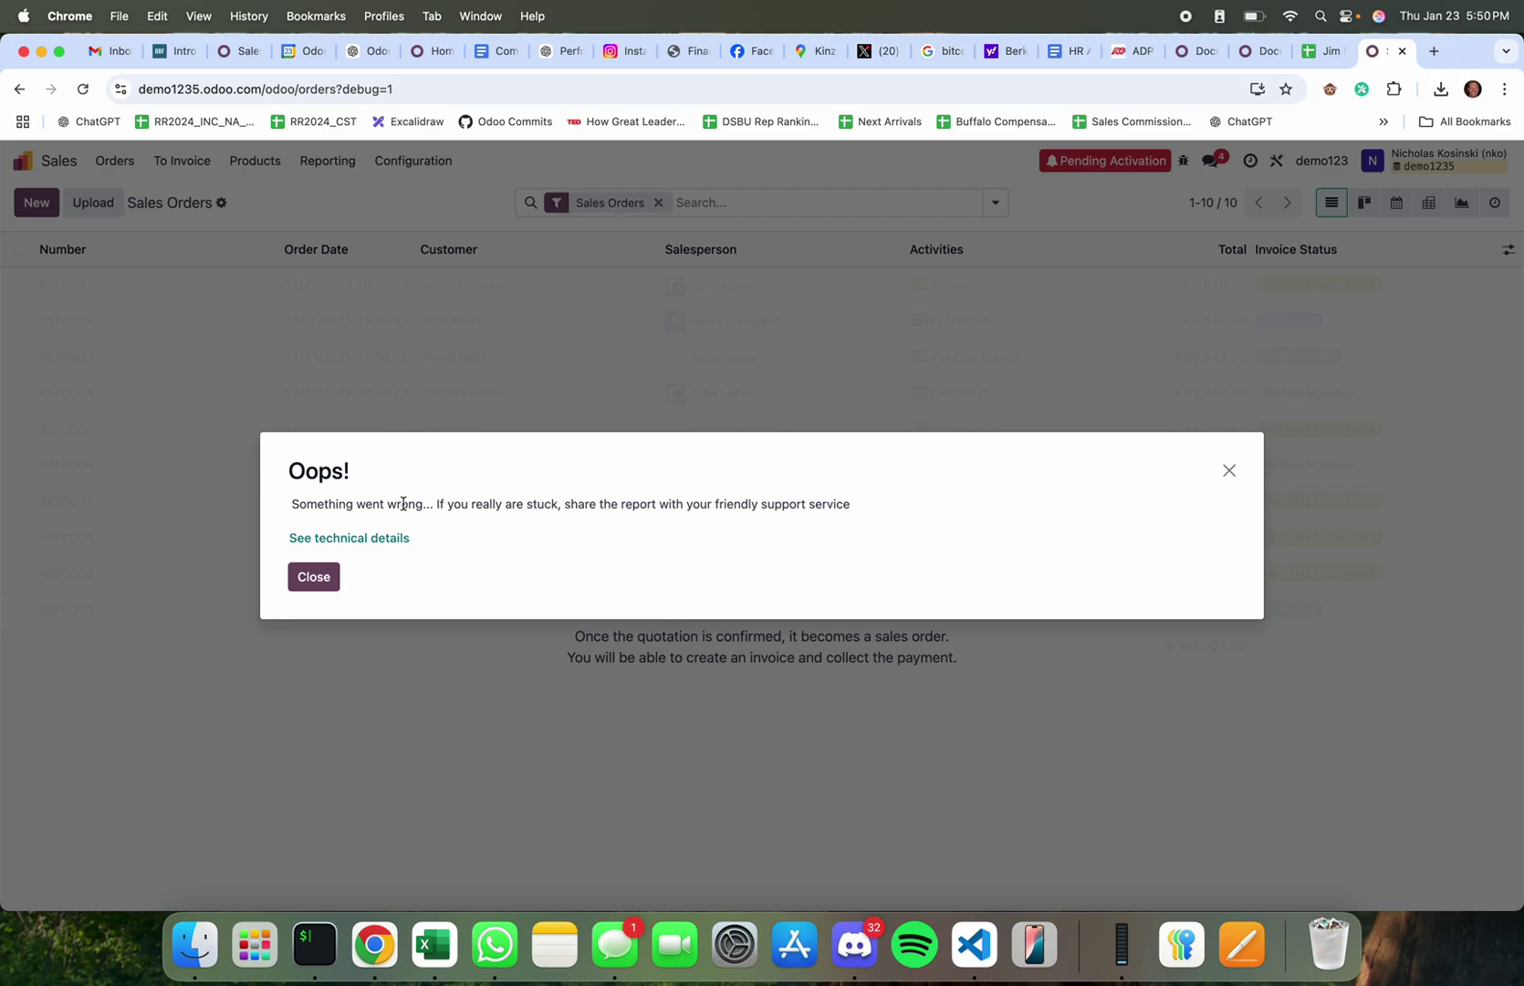
click(313, 576)
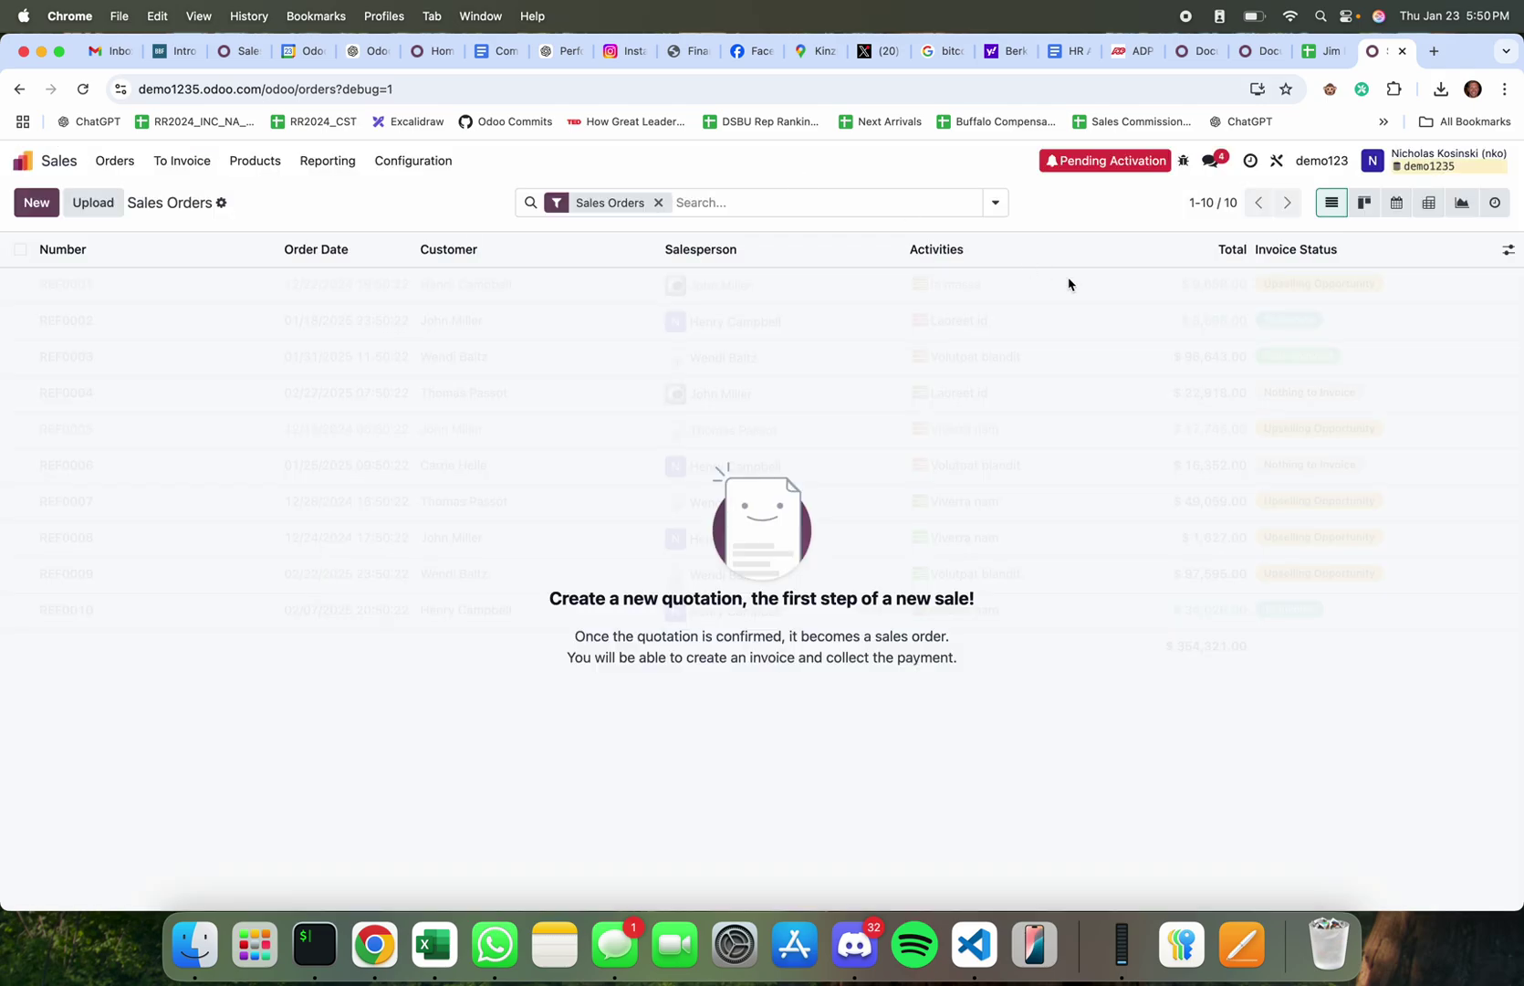
Step: Open the technical Models list via '/model' and filter it by 'field'
click(15, 165)
key(ctrl+k)
text(/models)
key(Return)
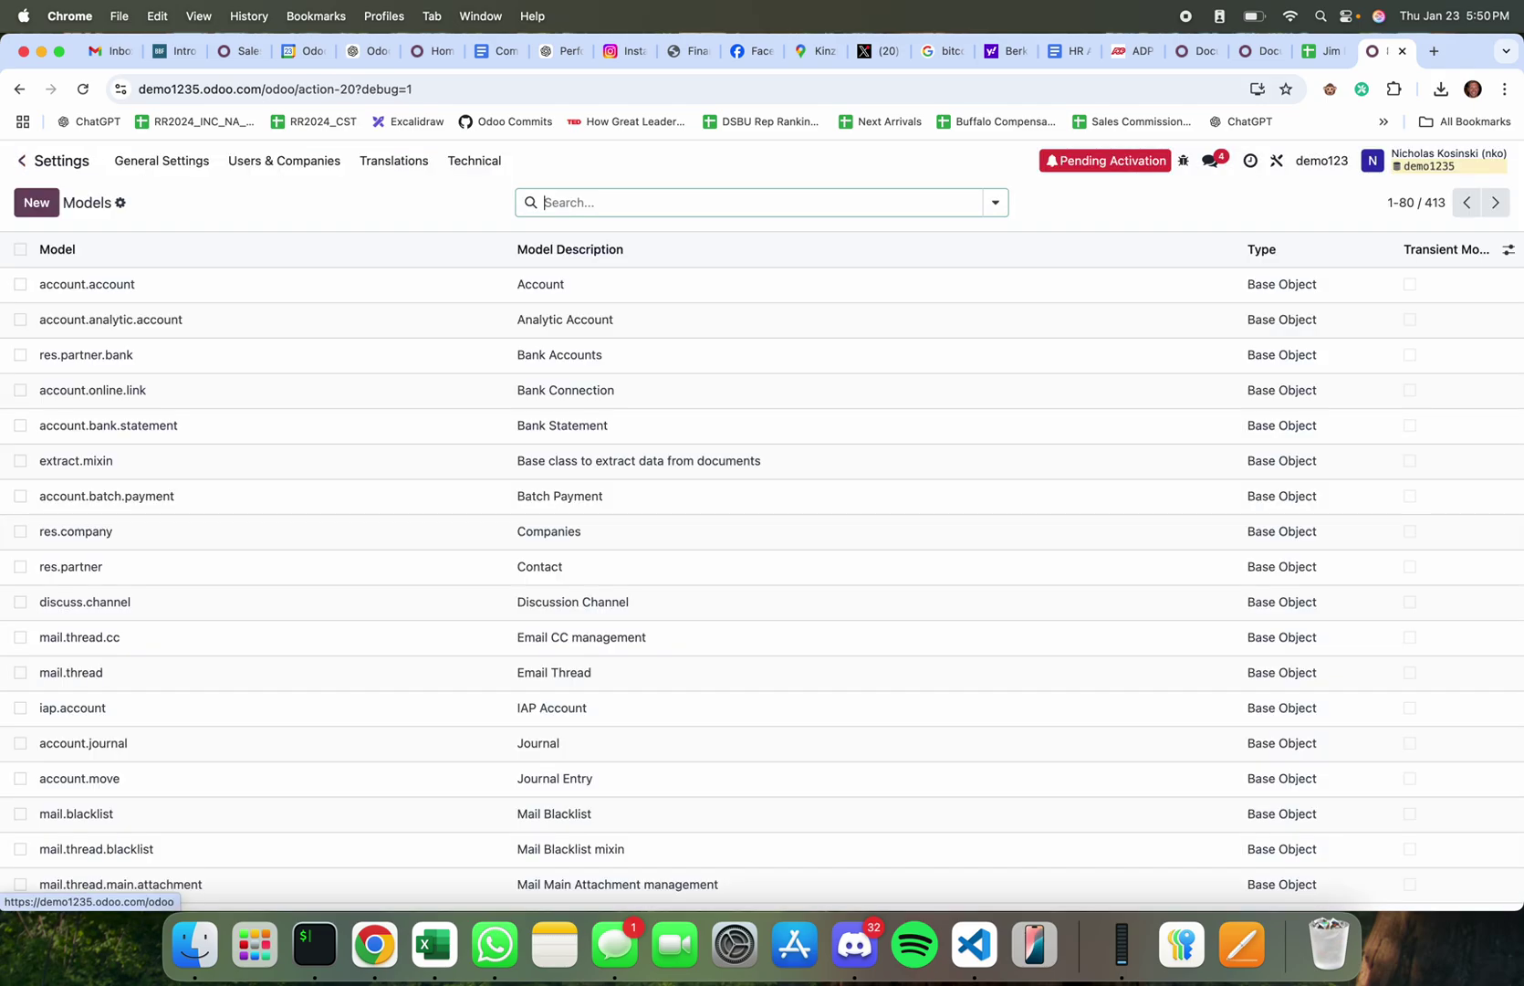
text(field)
key(Return)
Step: Try model filters x_studio and value_, then filter the models to sale.order
text(x_studi)
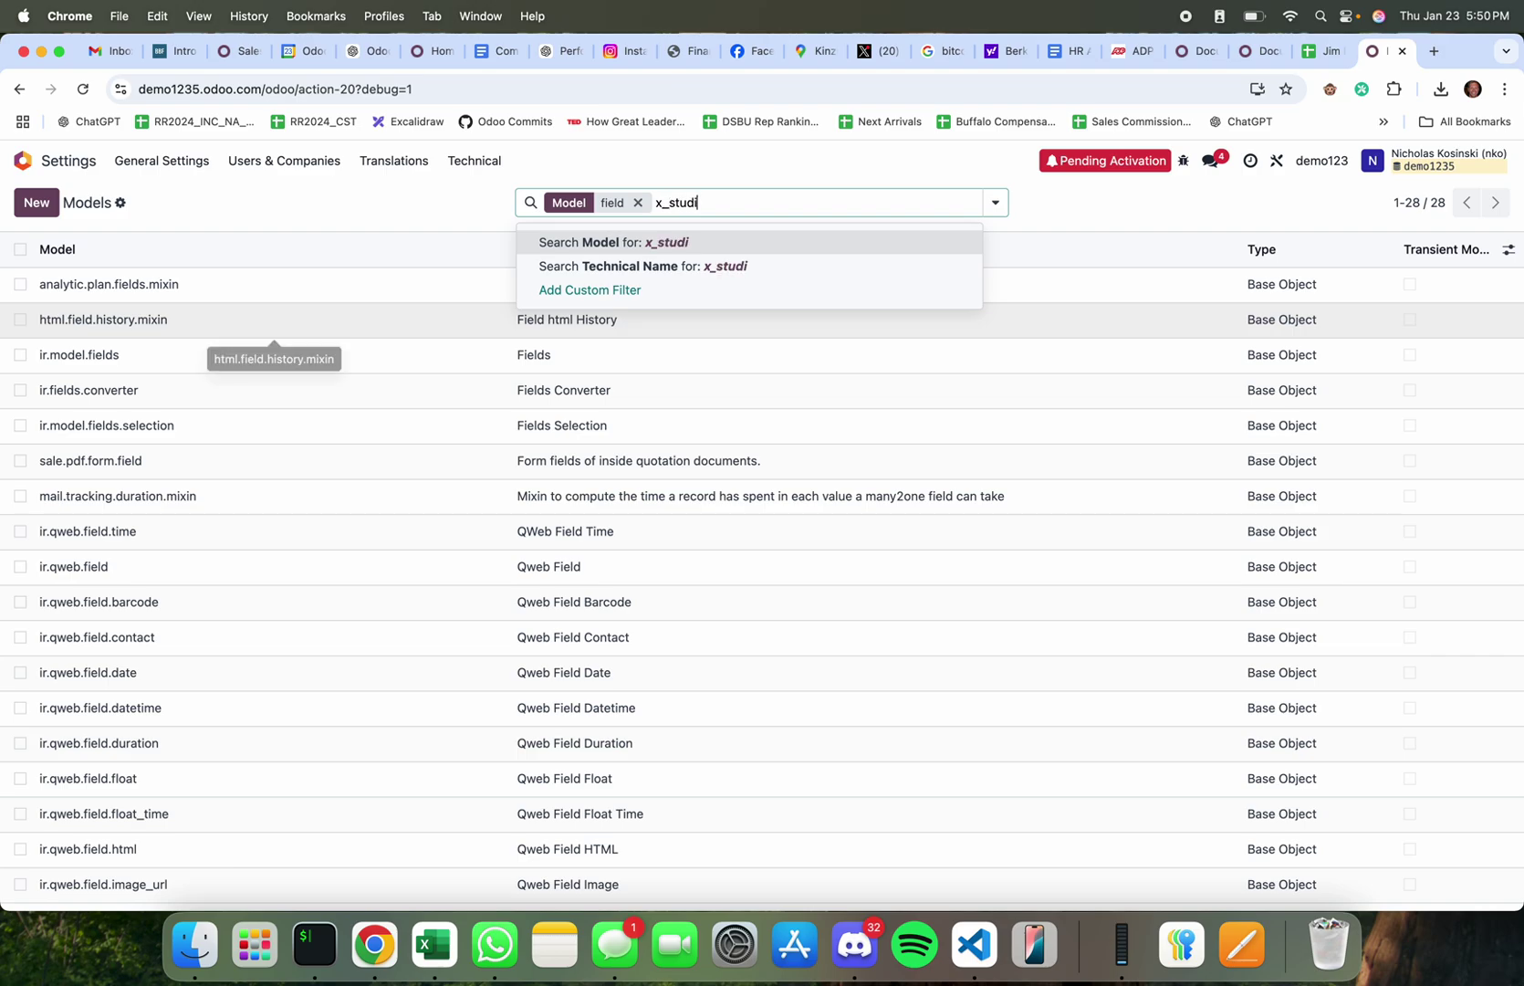
text(o)
key(Return)
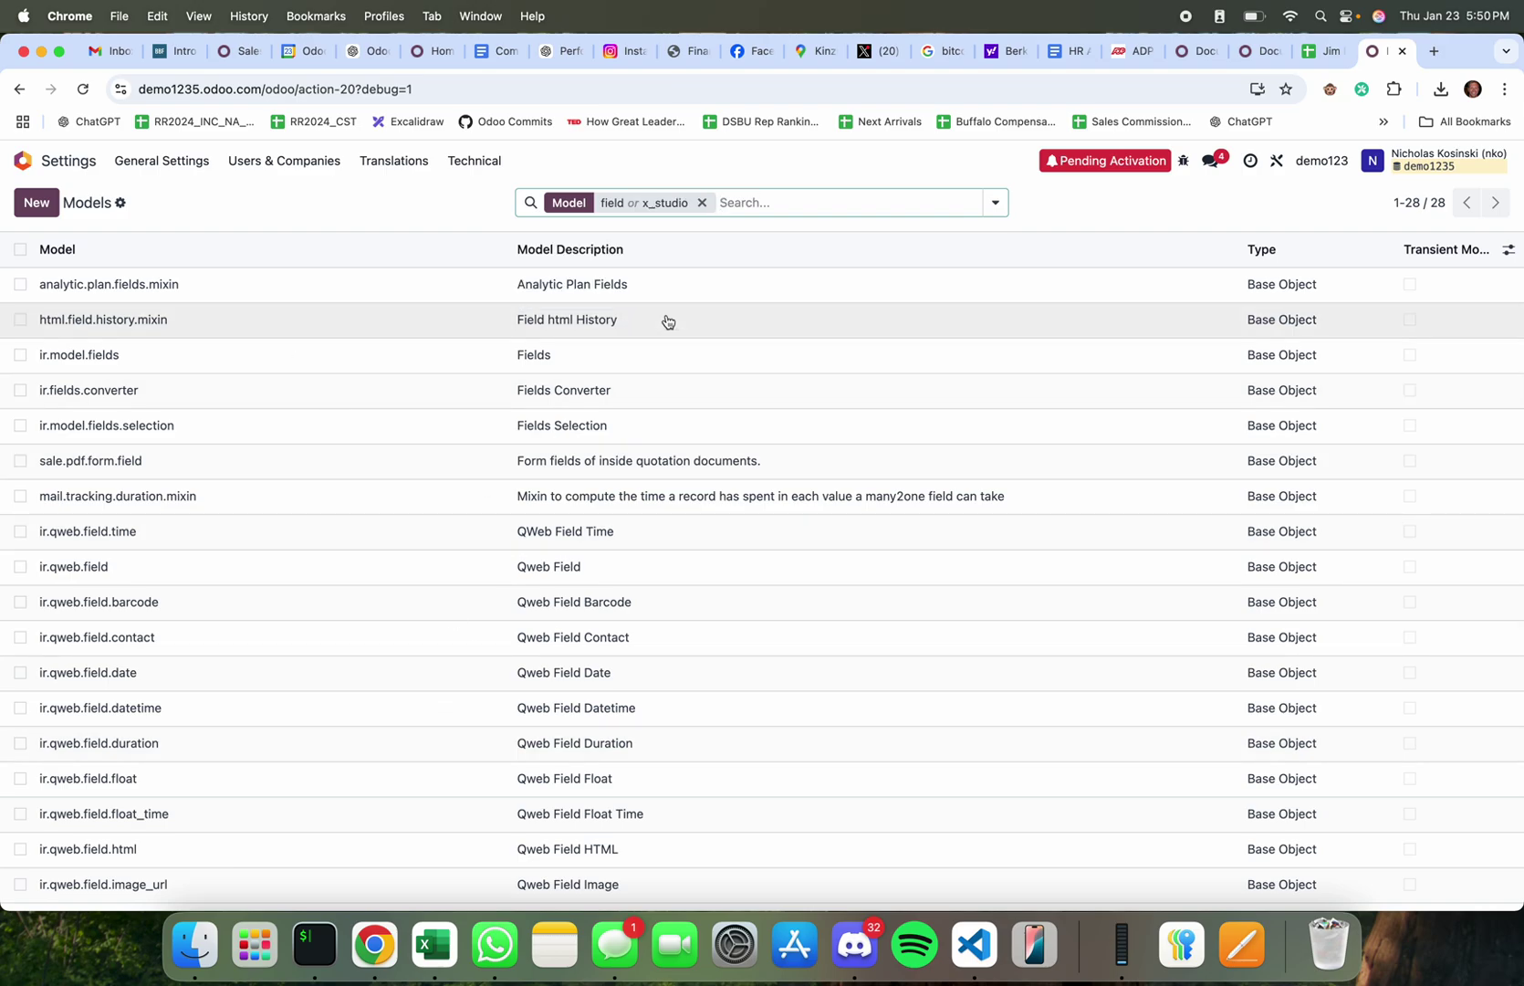
key(BackSpace)
text(x_studio)
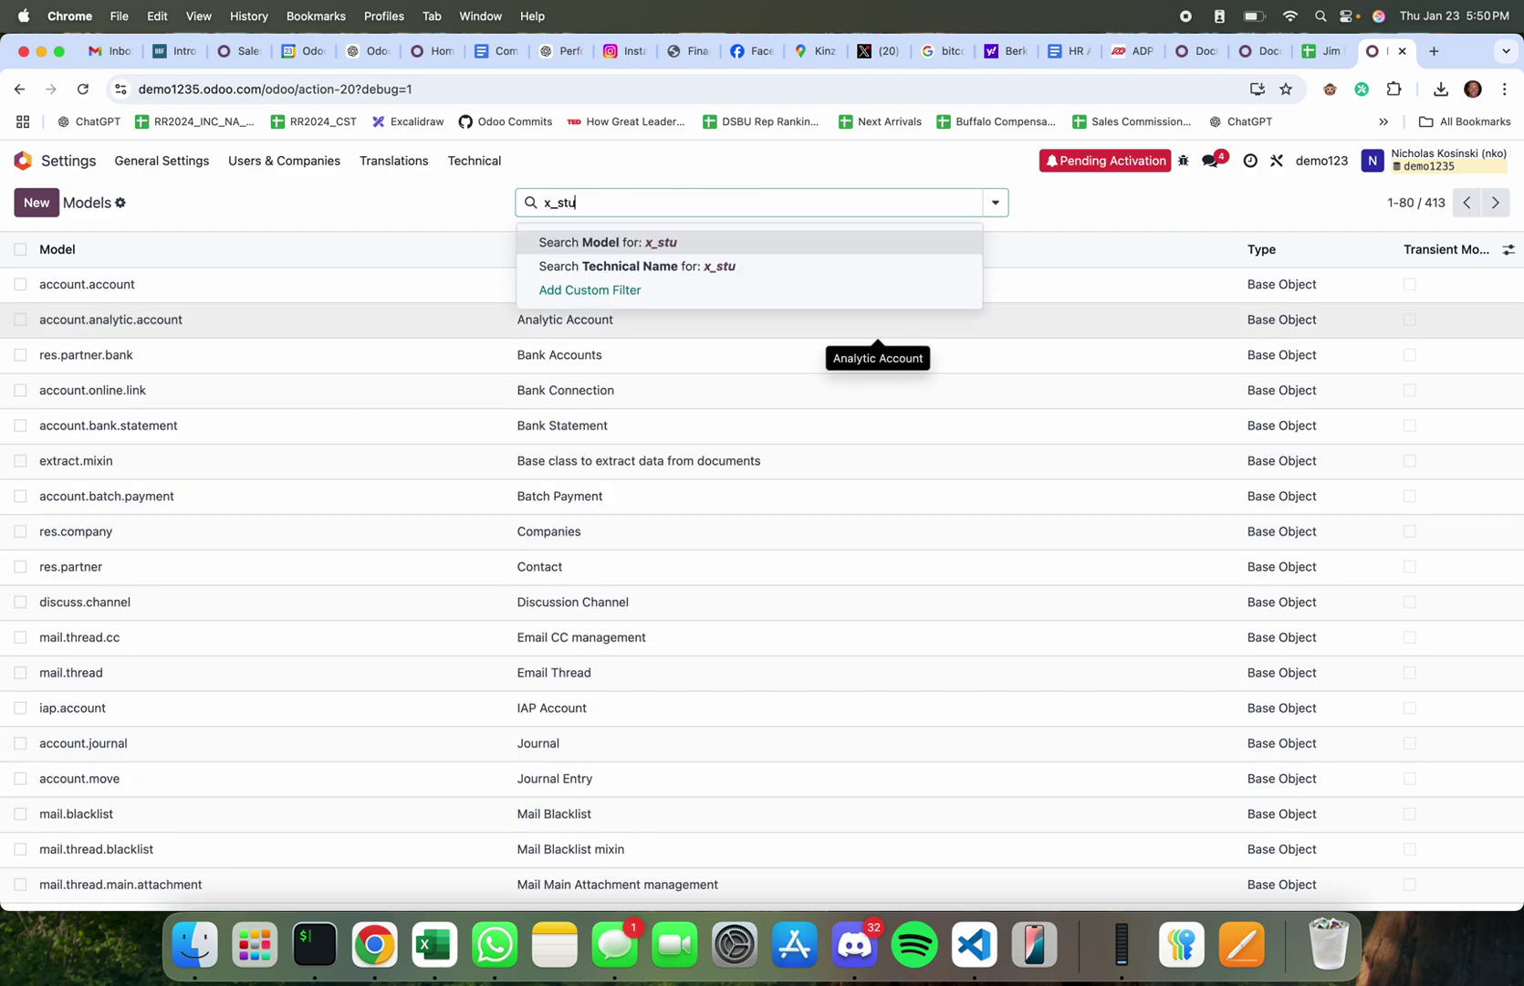
key(Return)
key(BackSpace)
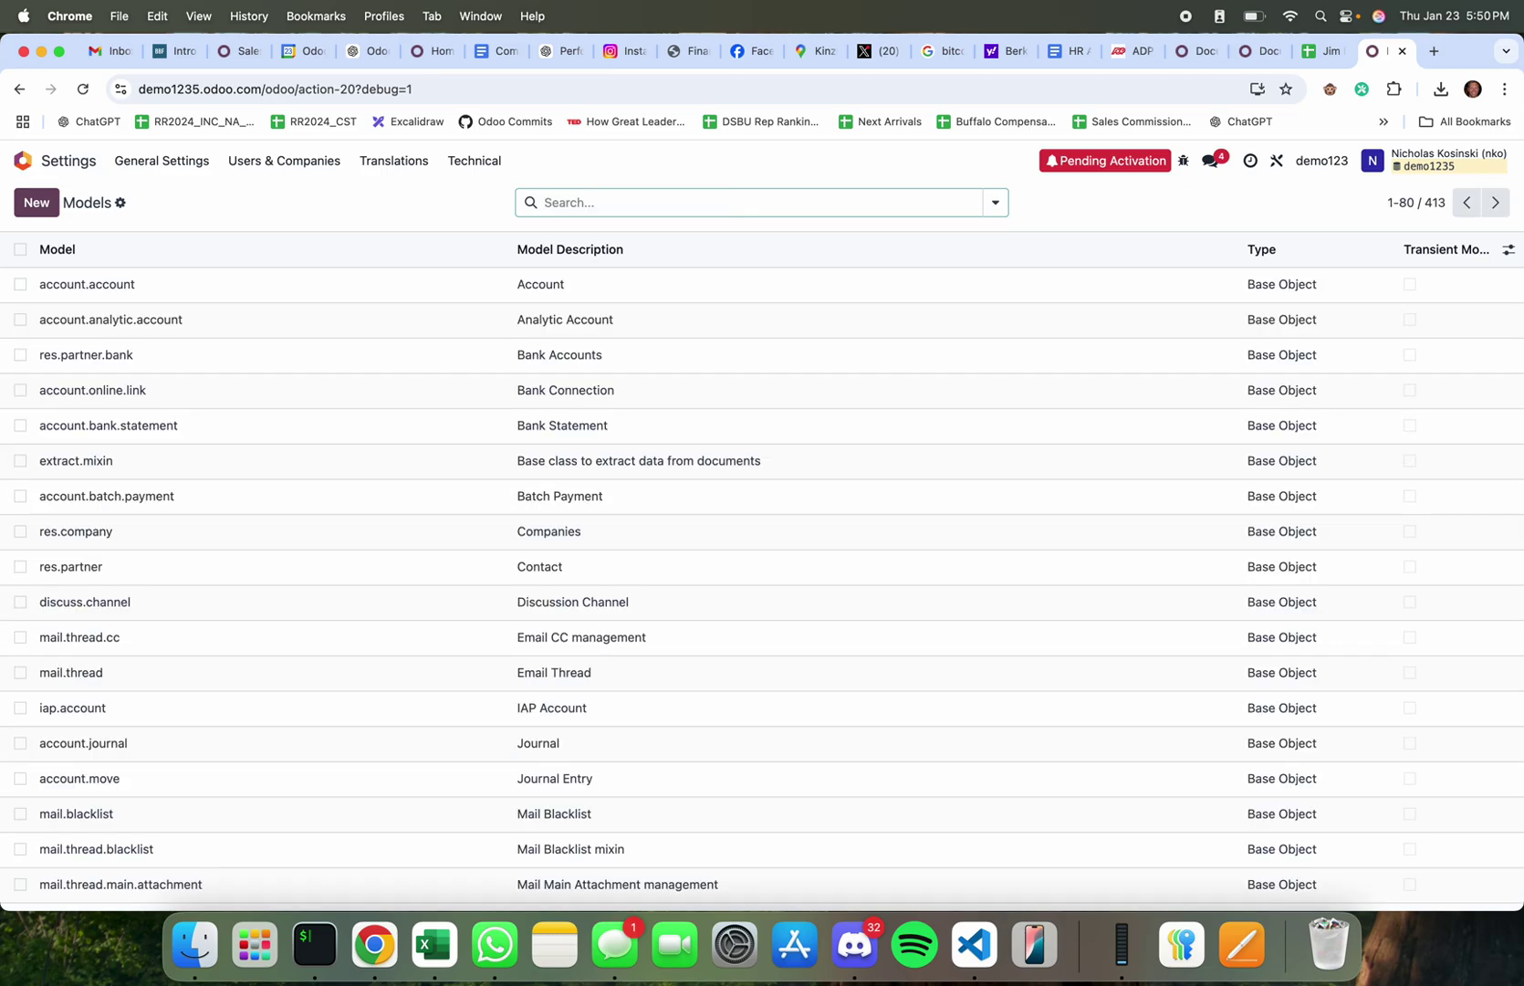
text(value_)
key(Return)
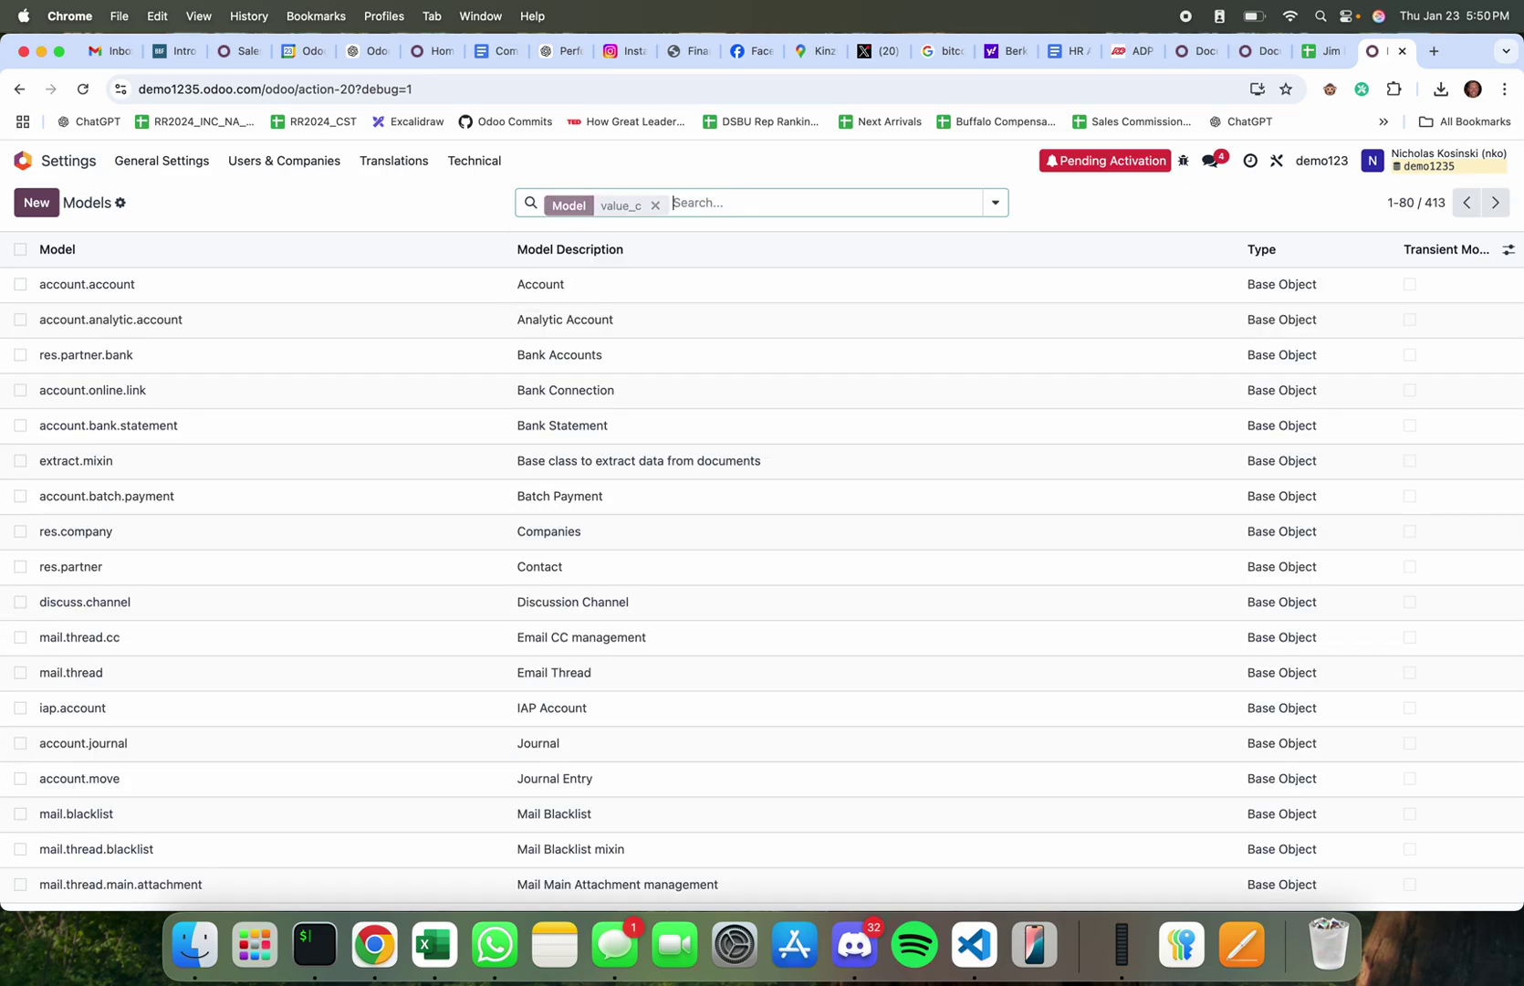
key(BackSpace)
text(sale.order)
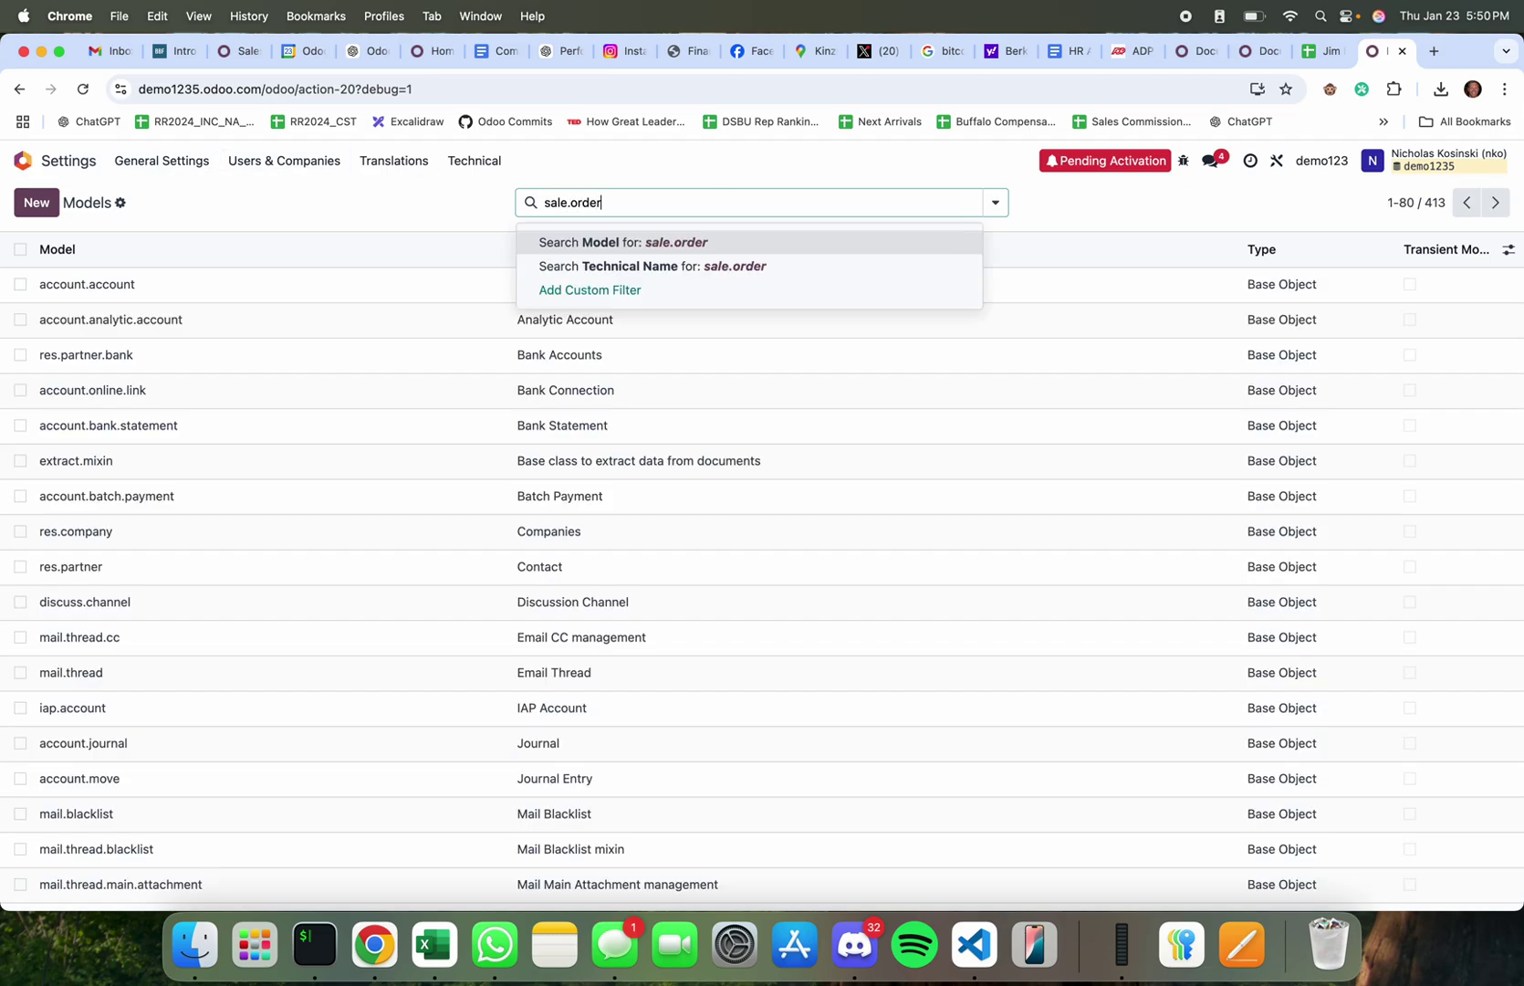
key(Return)
Step: Open the Sales Order model and show all of its fields
click(256, 283)
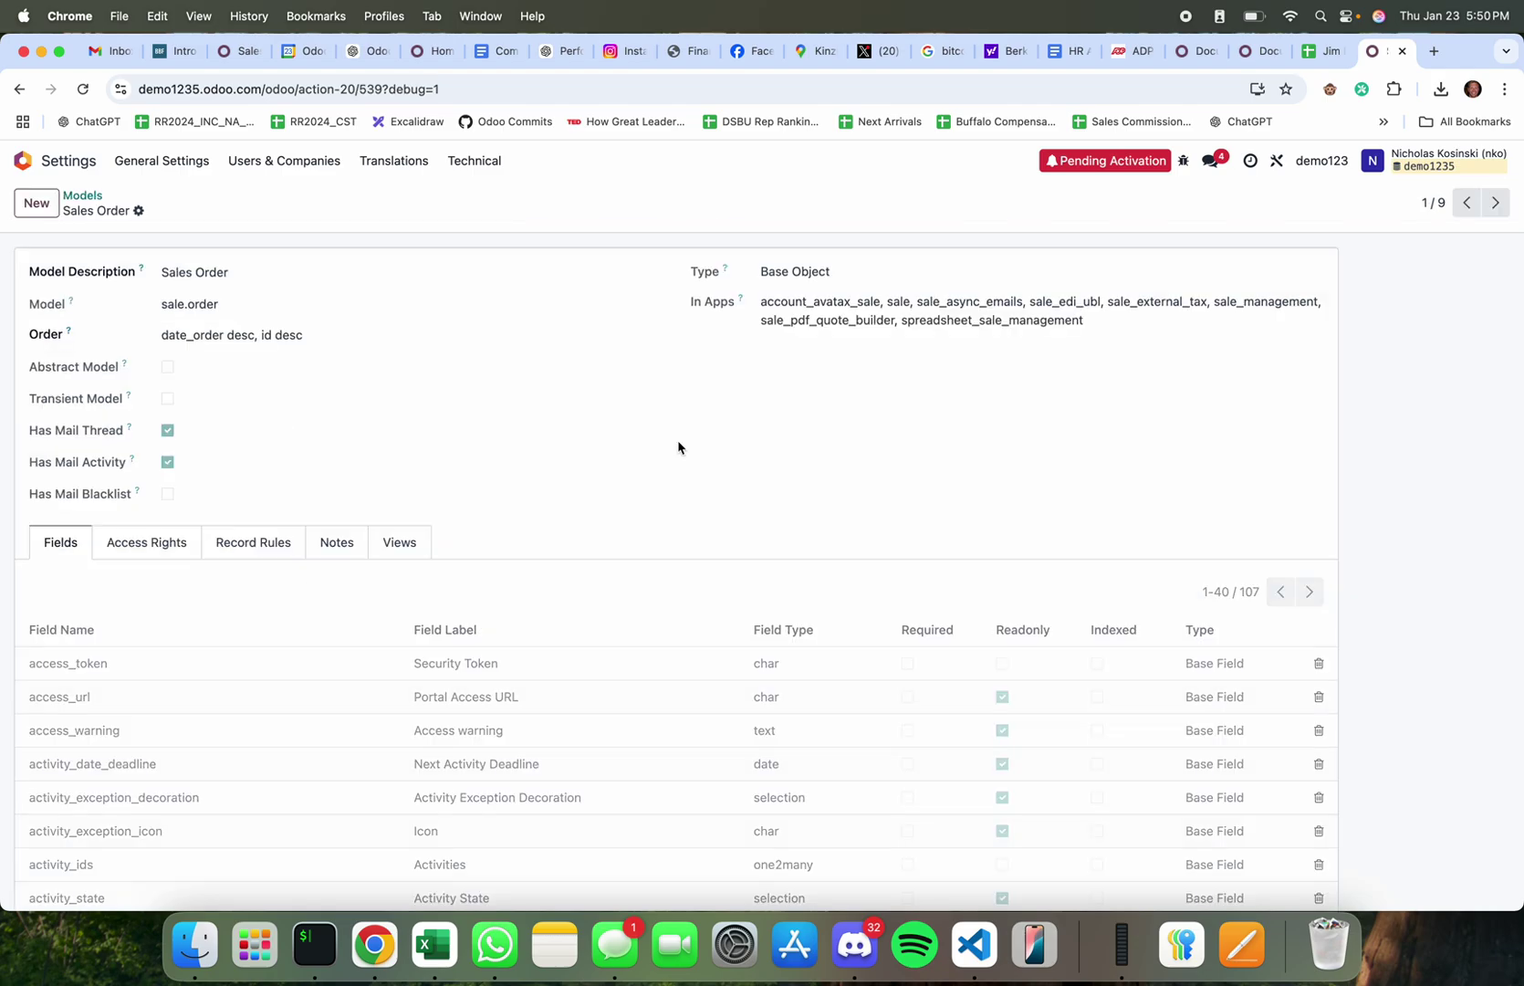
click(1214, 591)
scroll(1071, 650, down, 20)
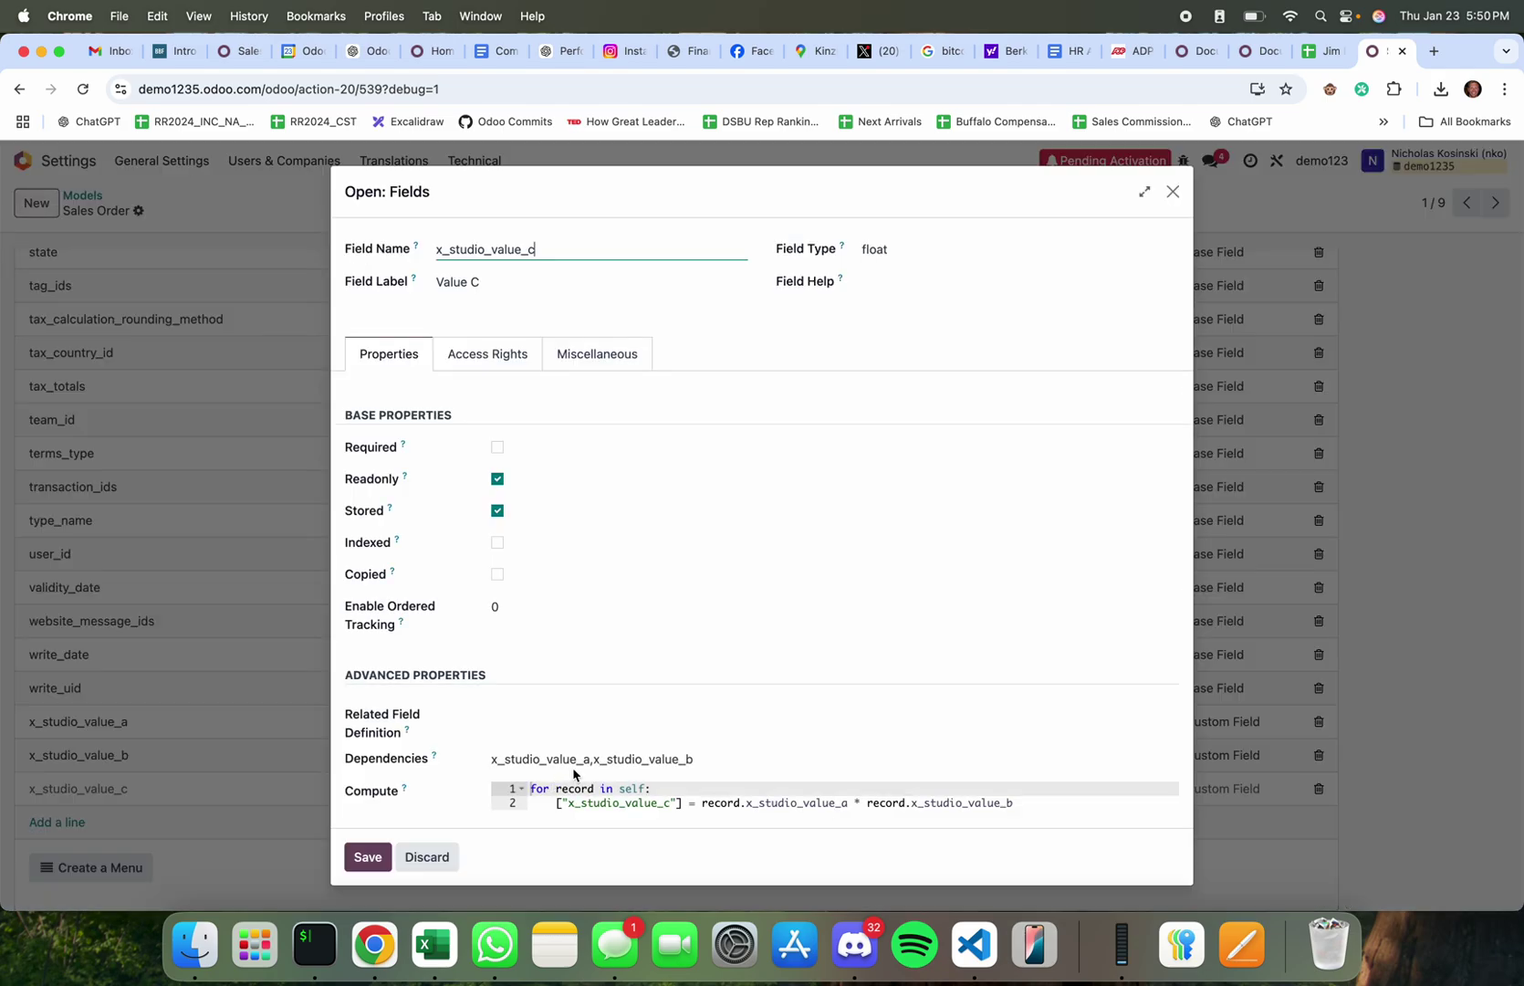
scroll(573, 774, down, 2)
Step: Prefix compute line 2 with 'record.' and copy the whole compute code
click(654, 739)
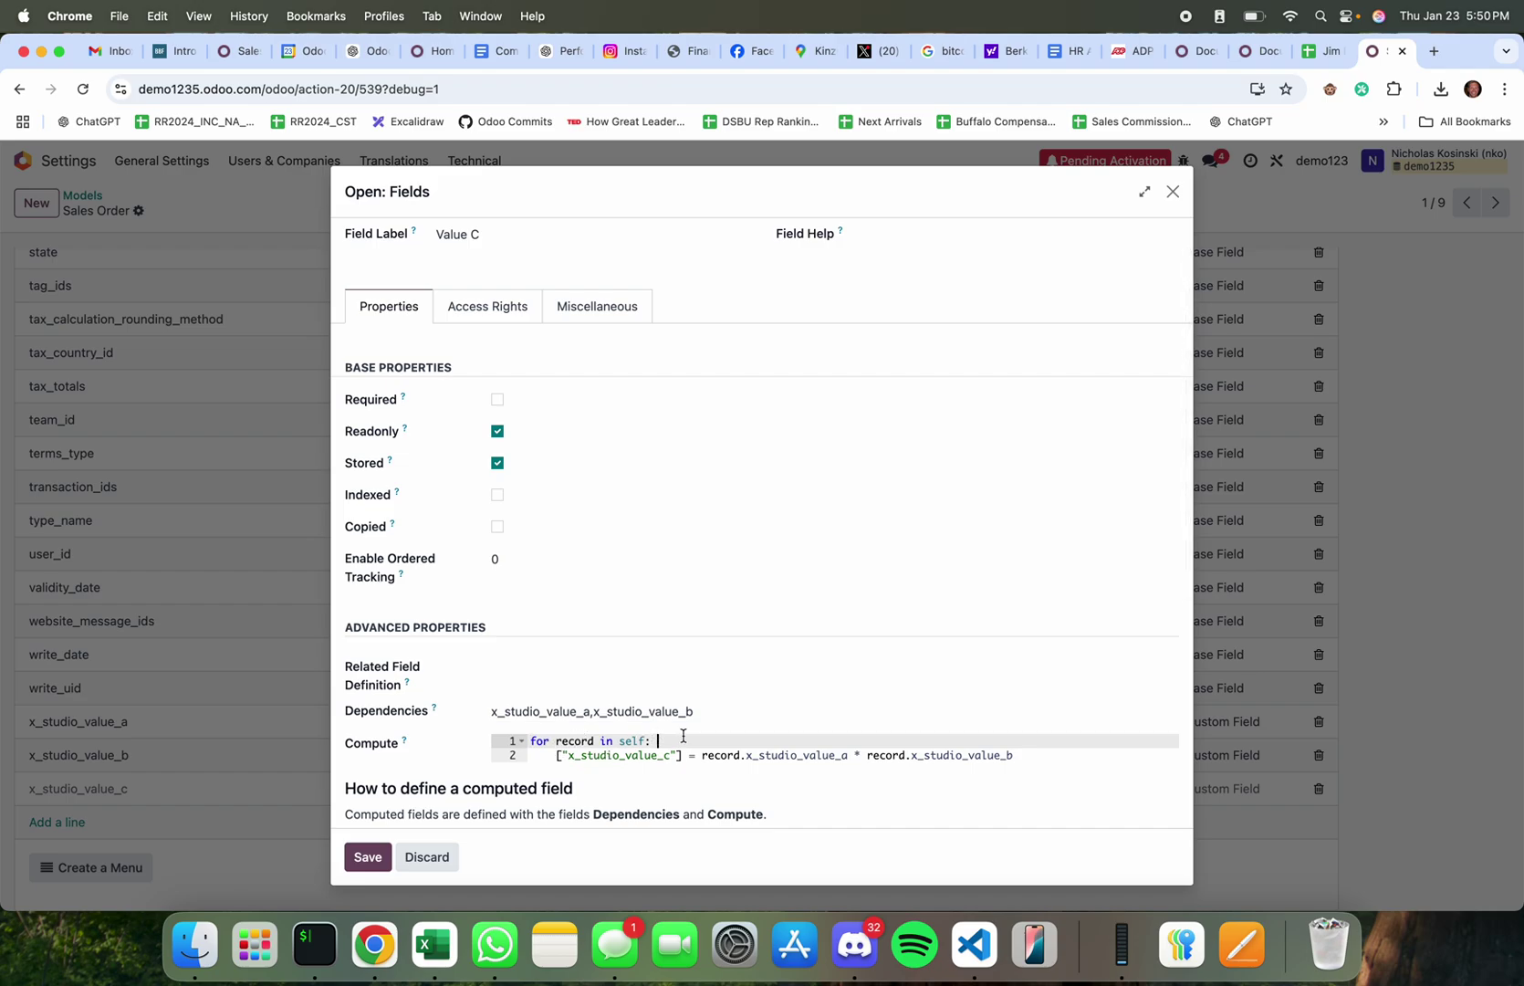
click(557, 755)
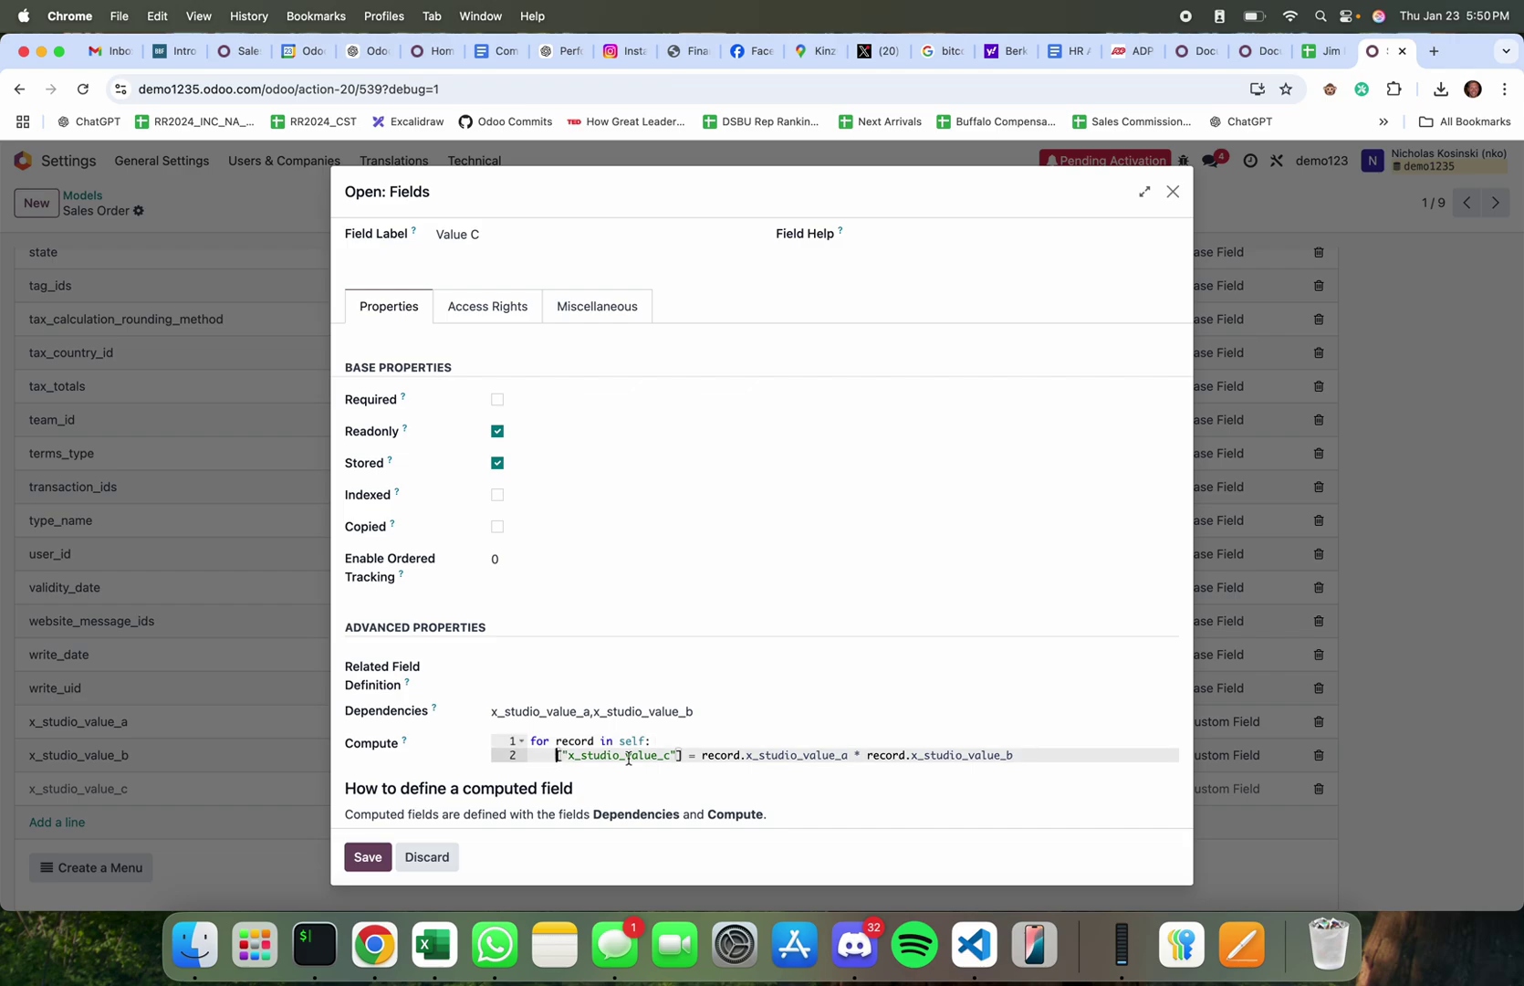
text(rec)
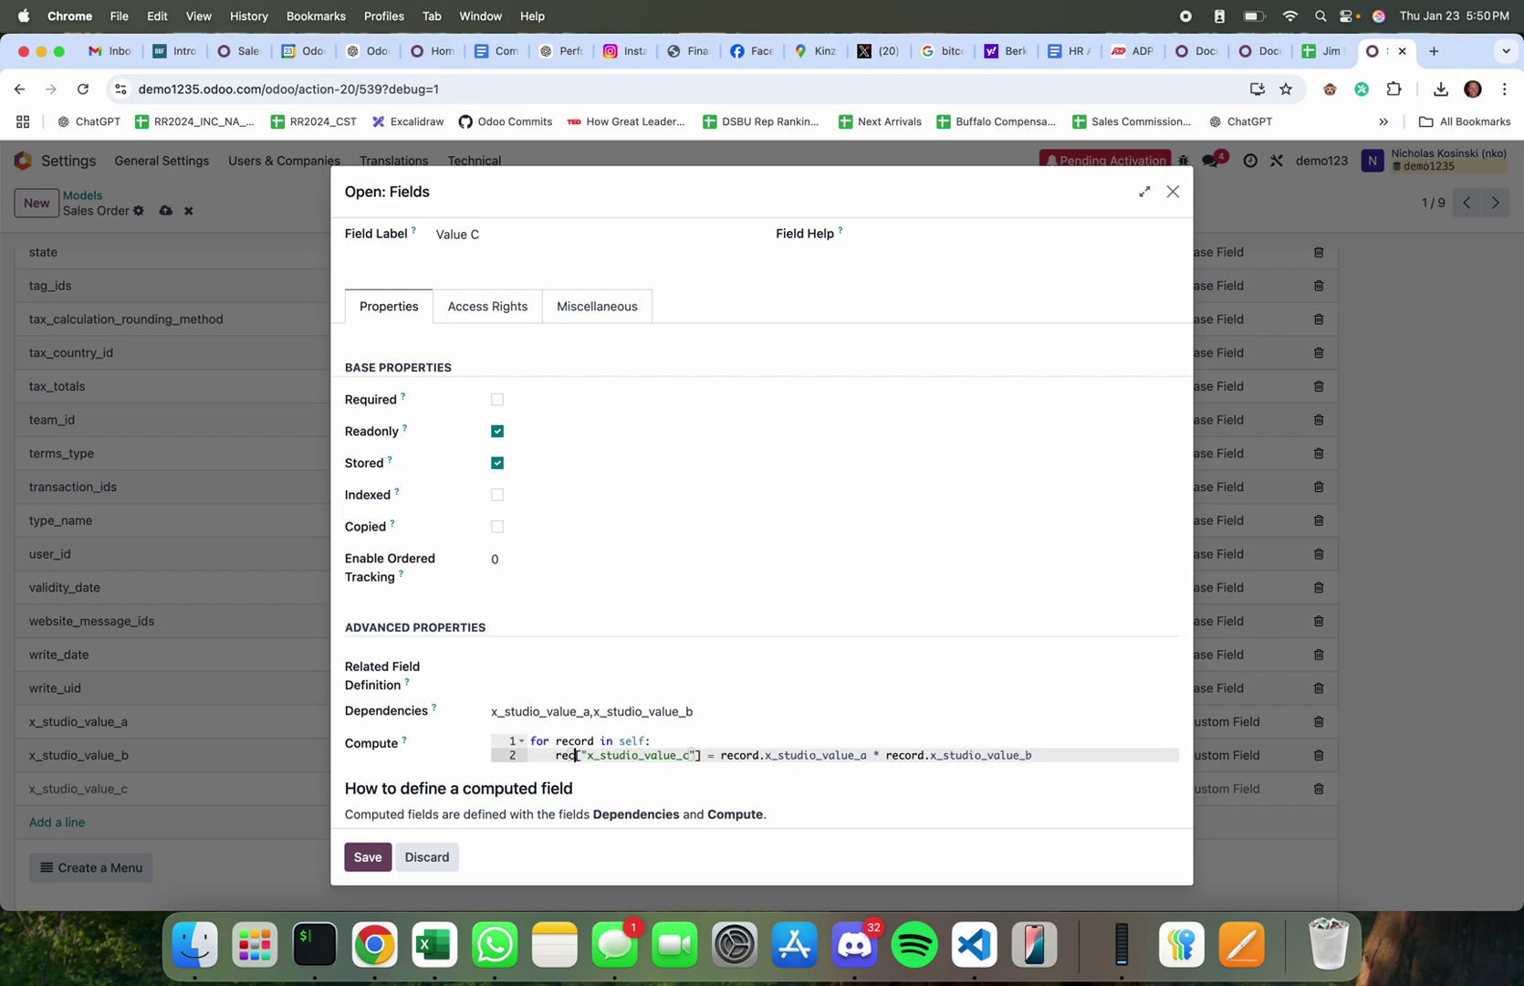
text(ord.)
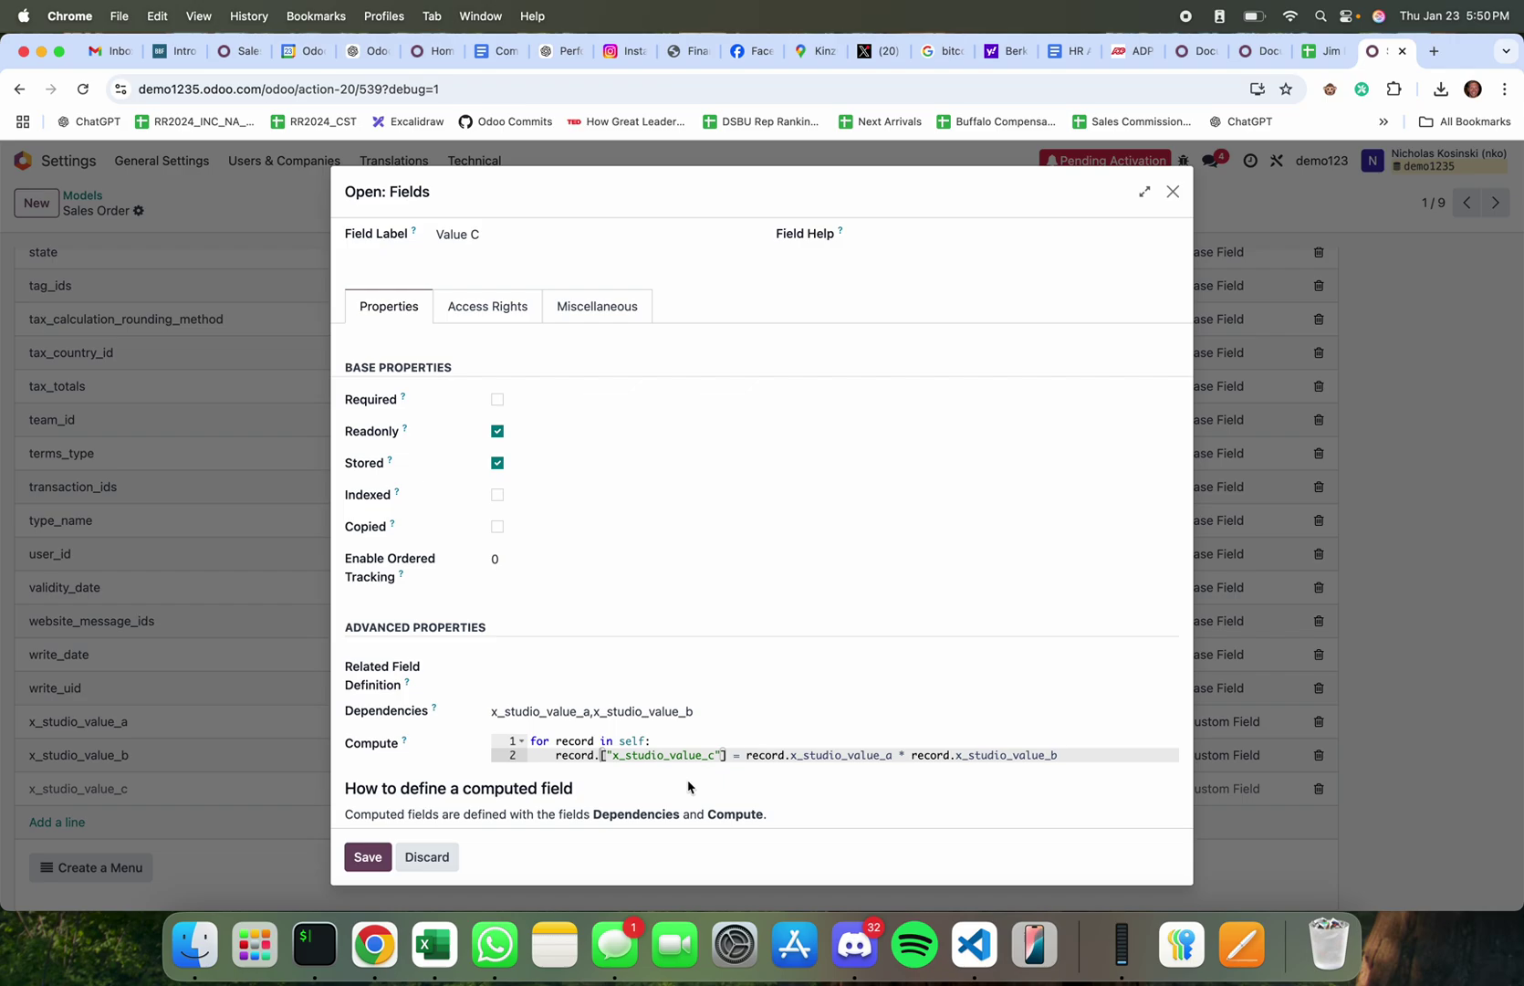
drag(1059, 755, 387, 703)
key(super+c)
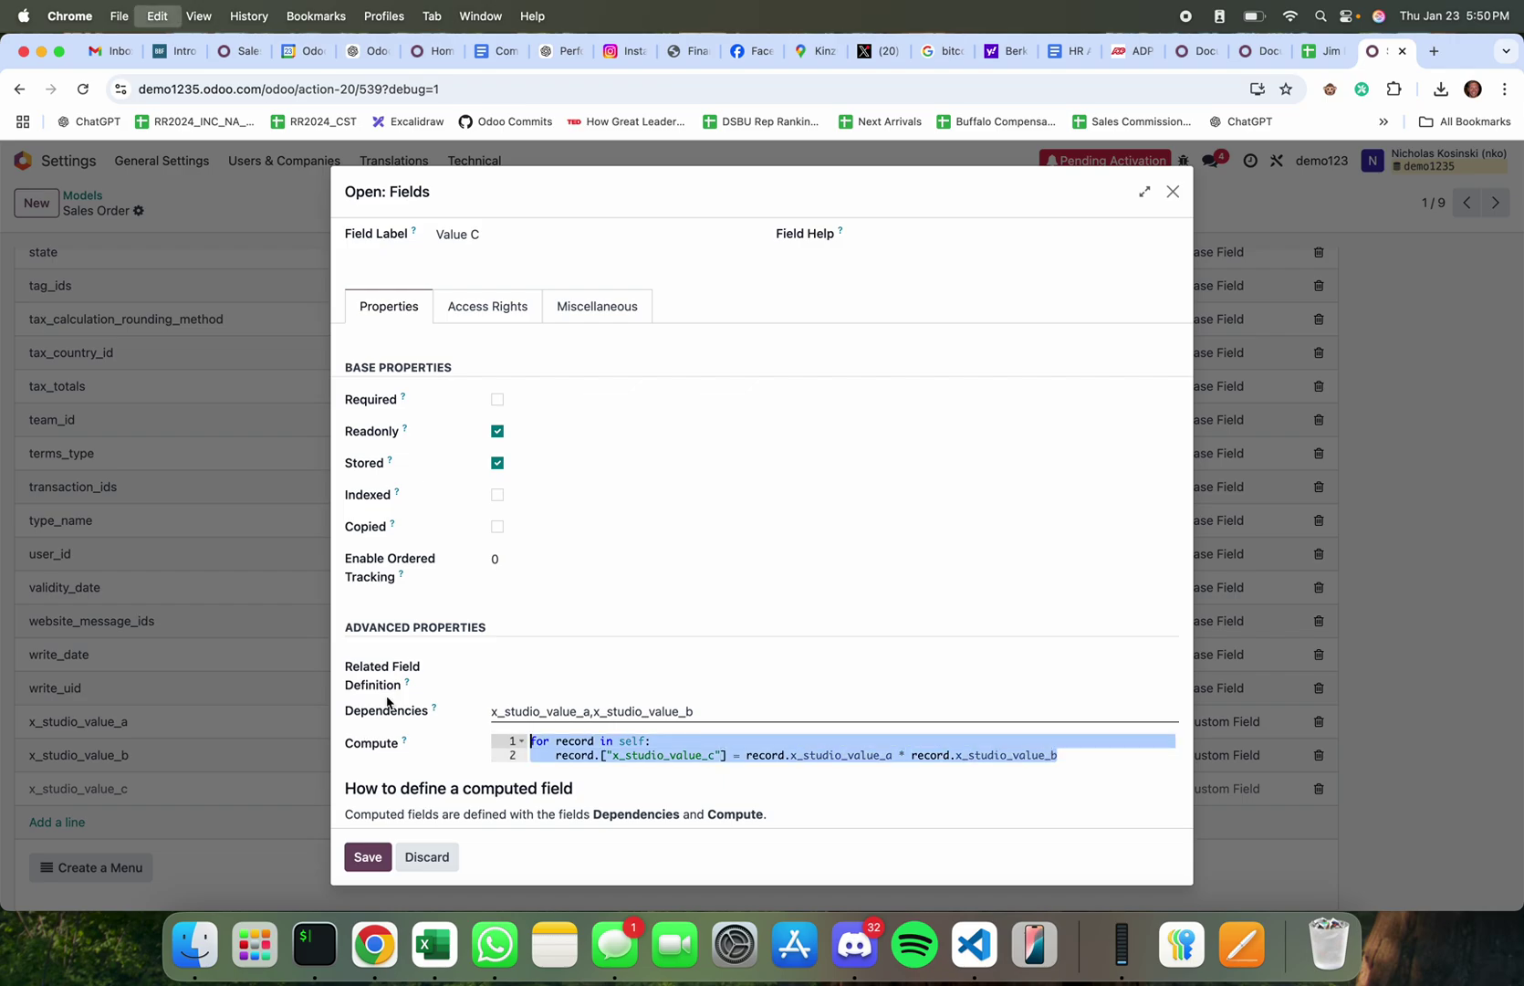
Step: Ask ChatGPT to fix the pasted Value C compute code and note its corrected record[ syntax
click(559, 50)
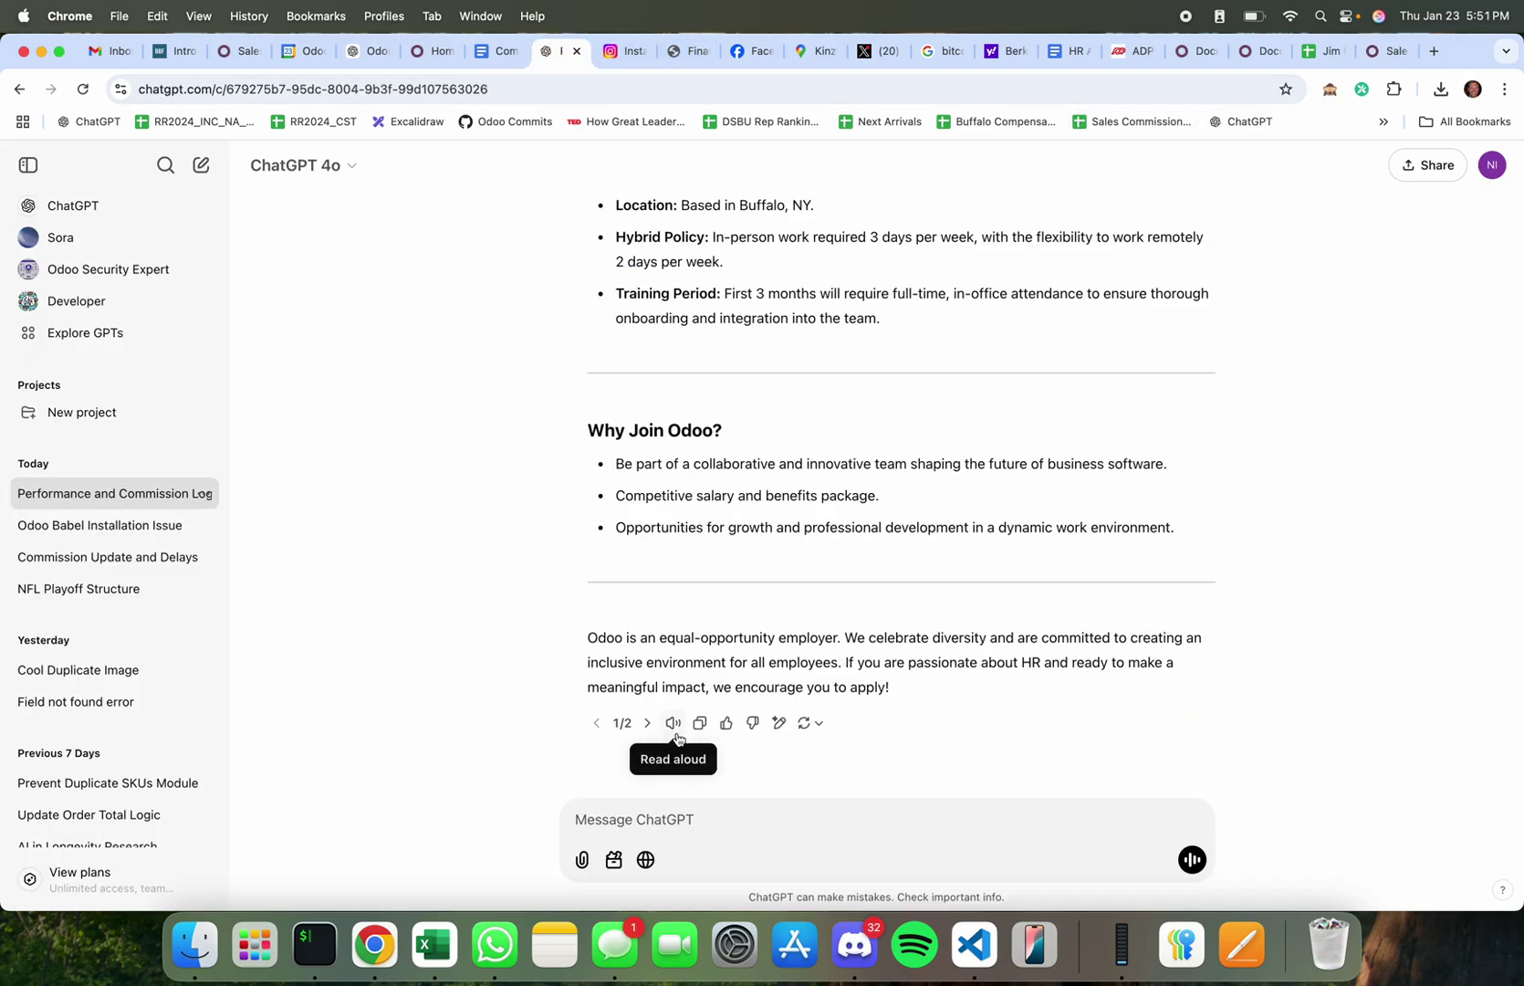
text(fix this)
key(BackSpace)
text(s:)
key(super+v)
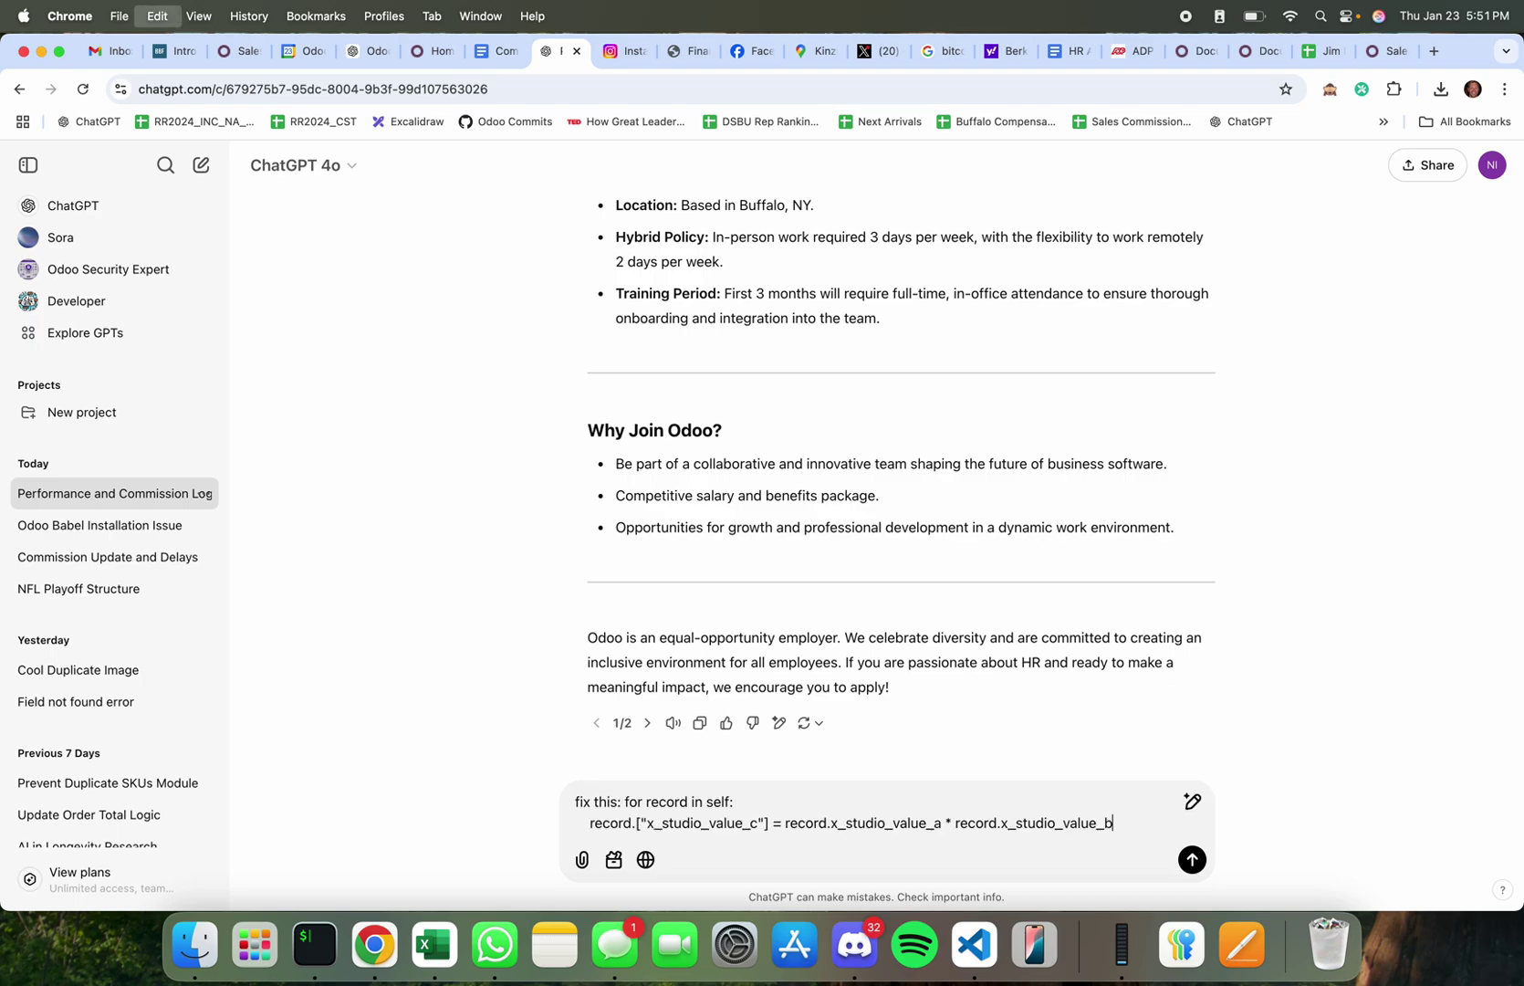
key(Return)
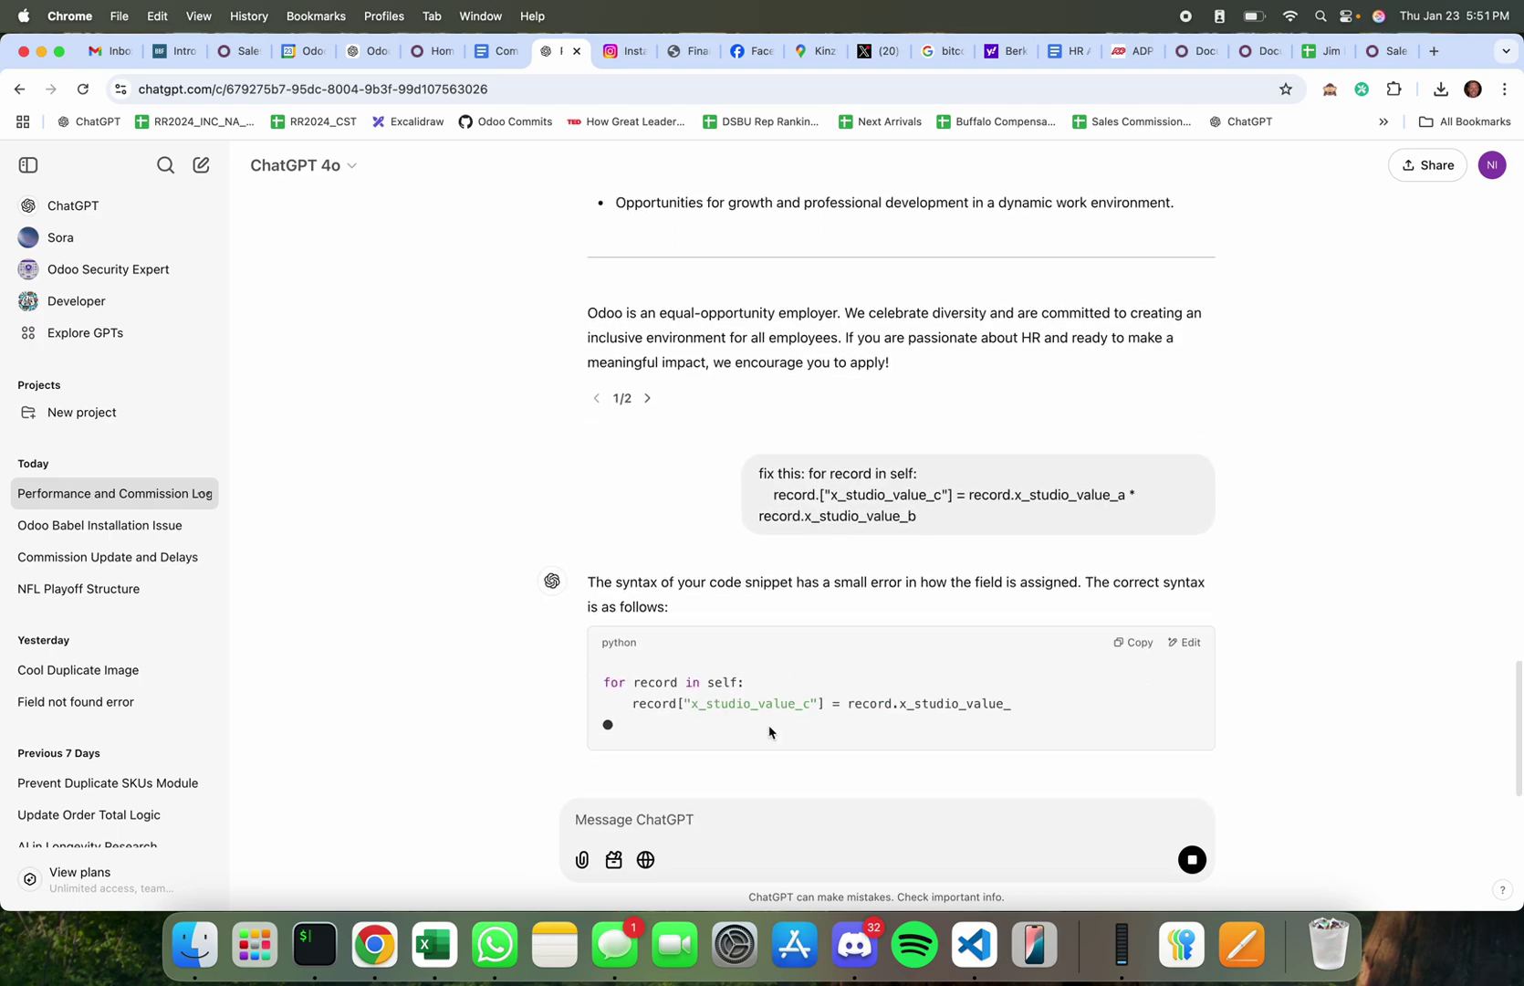
double_click(650, 700)
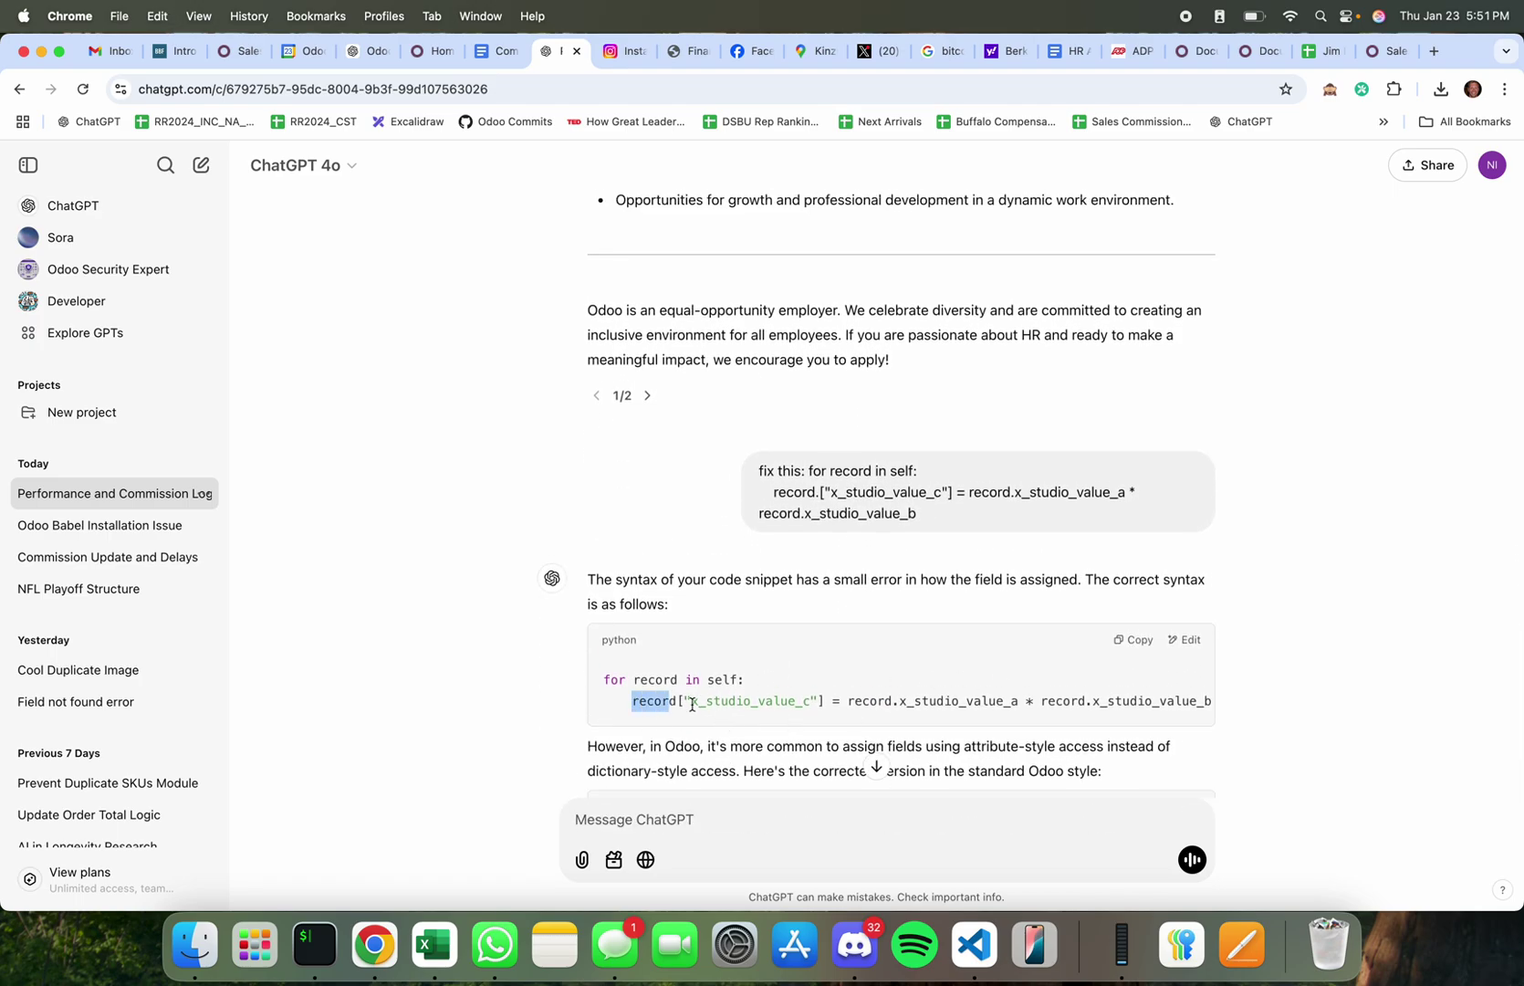
Step: Remove the stray dot before the bracket in Value C's compute code, then save the field and Sales Order model
click(1387, 51)
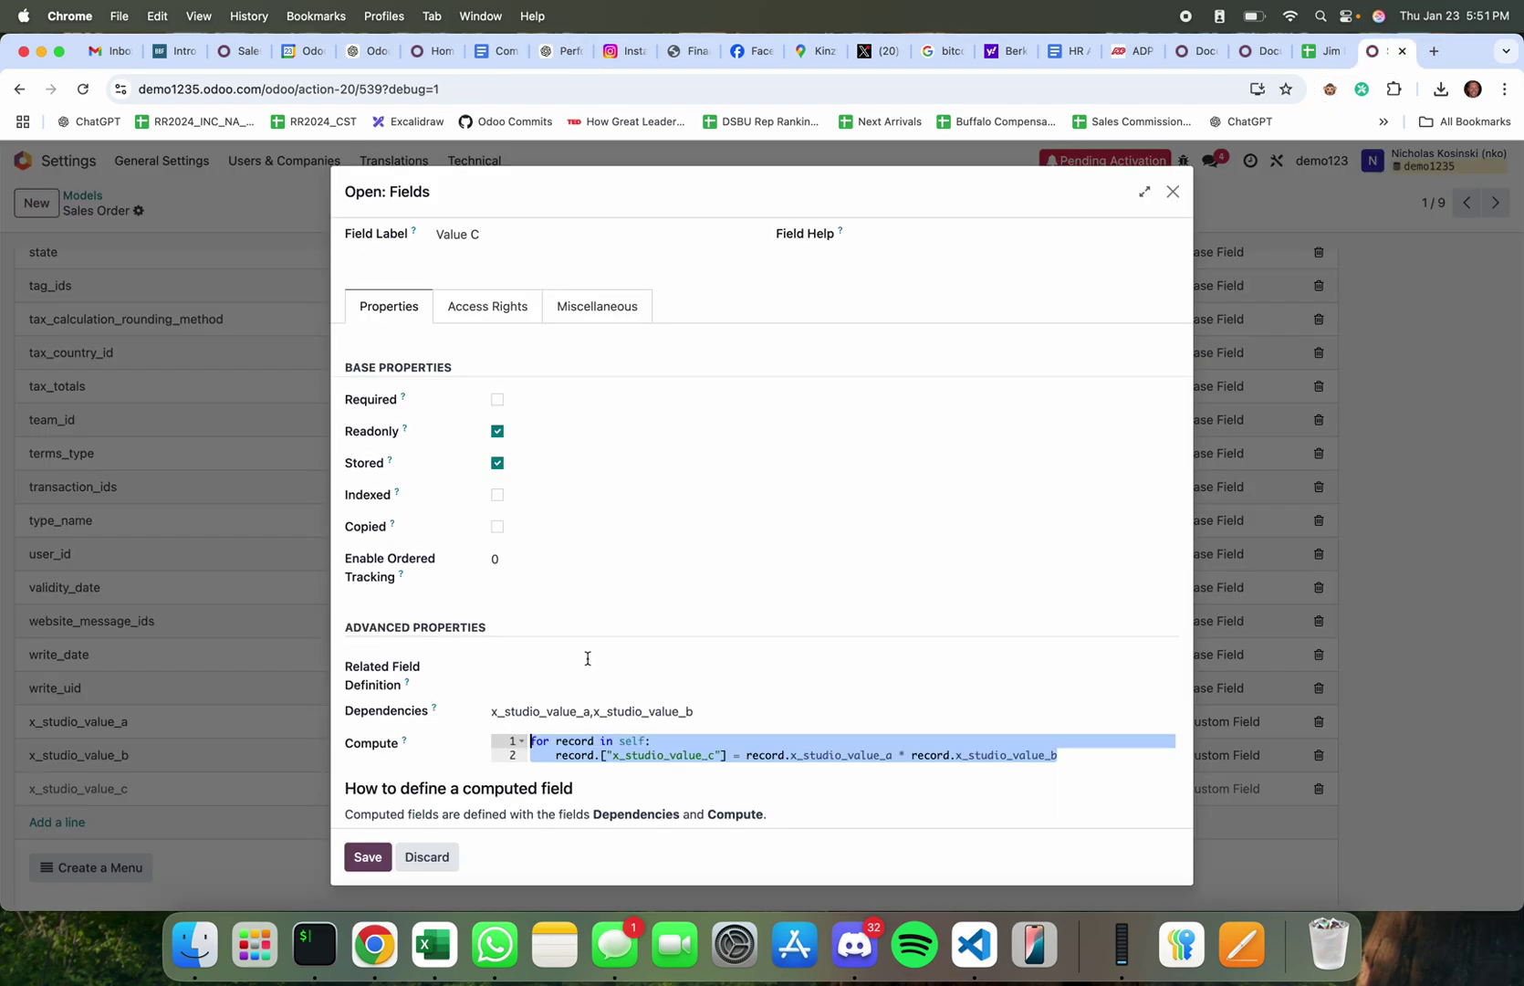
click(599, 755)
key(BackSpace)
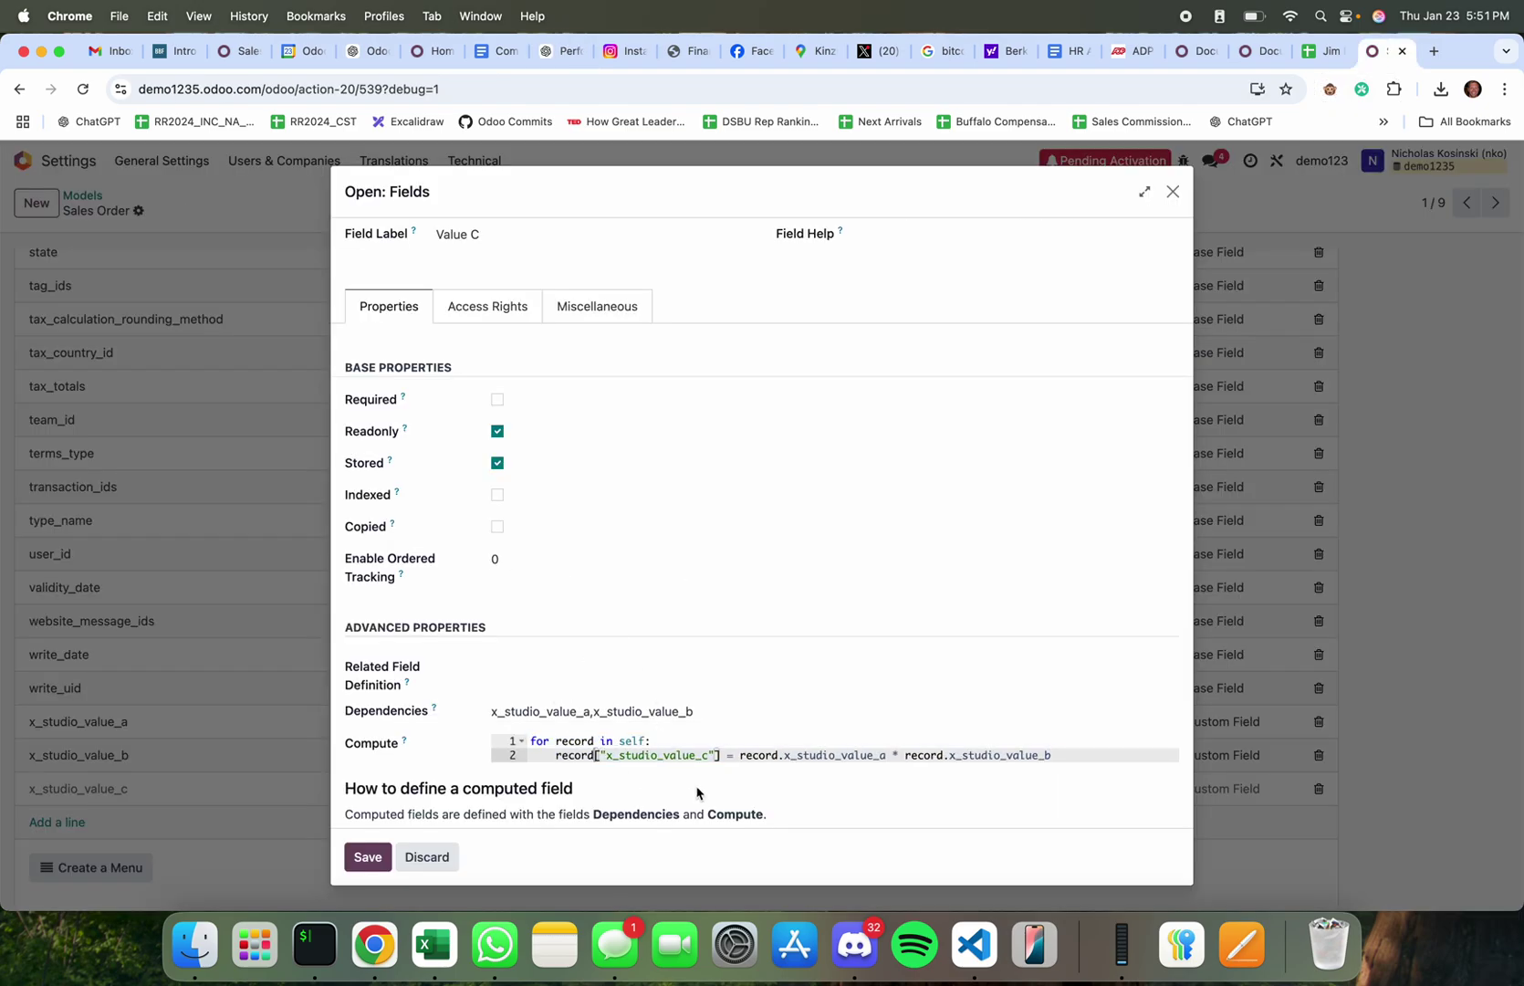
click(367, 856)
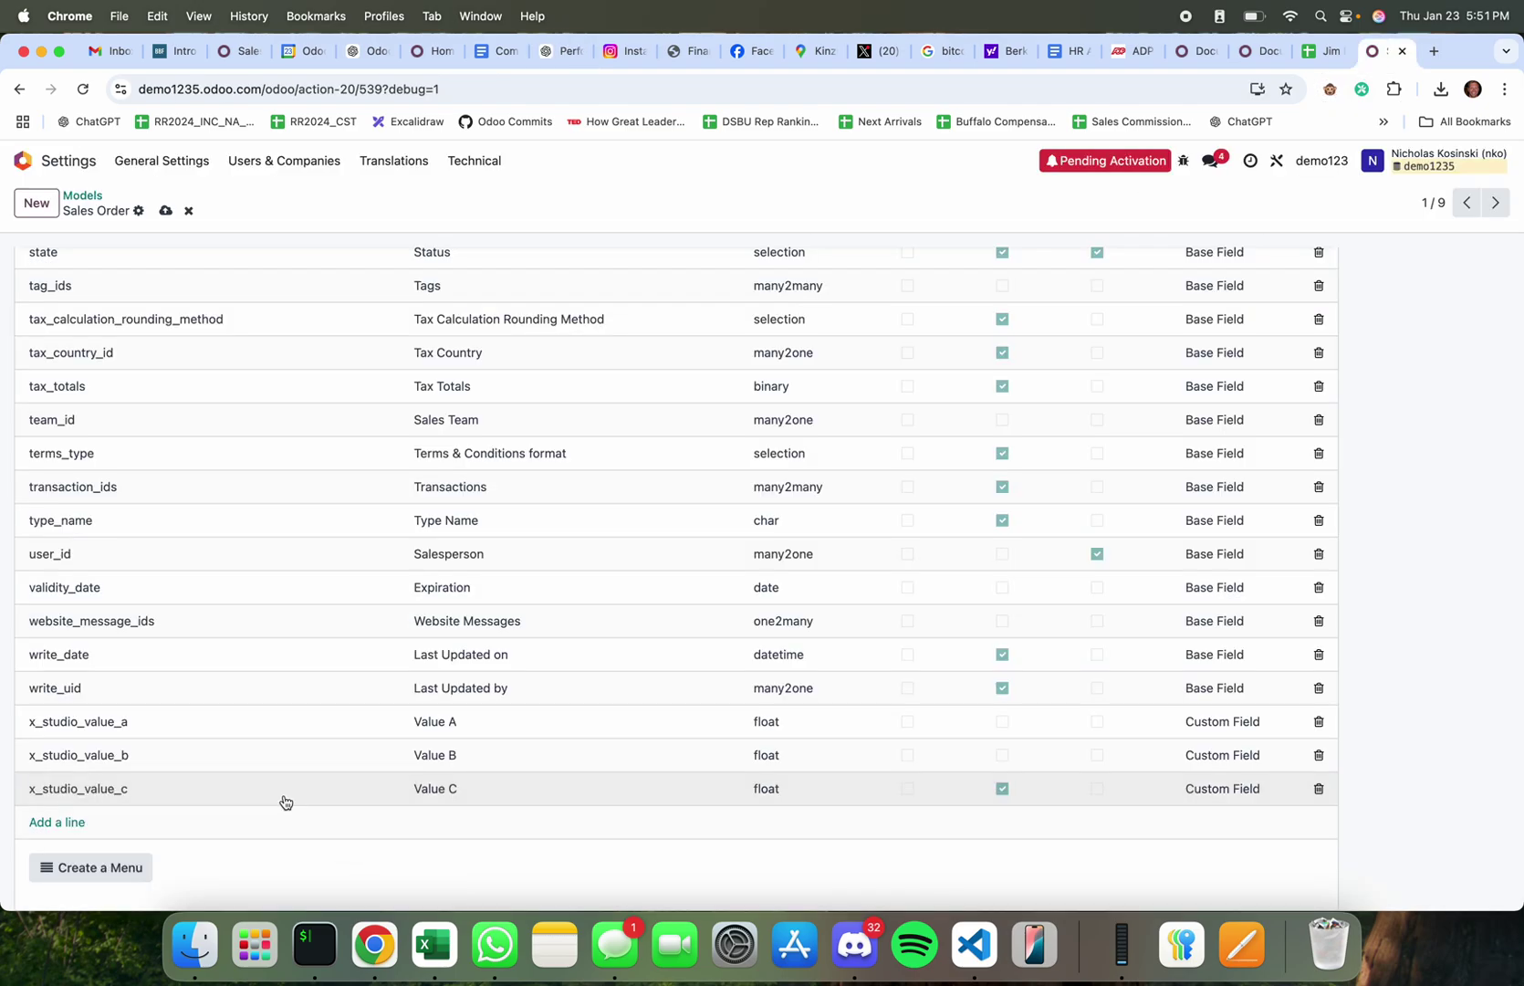
scroll(285, 802, up, 15)
click(166, 210)
Step: Start a new quotation from the Sales Orders list
click(22, 160)
text(ord)
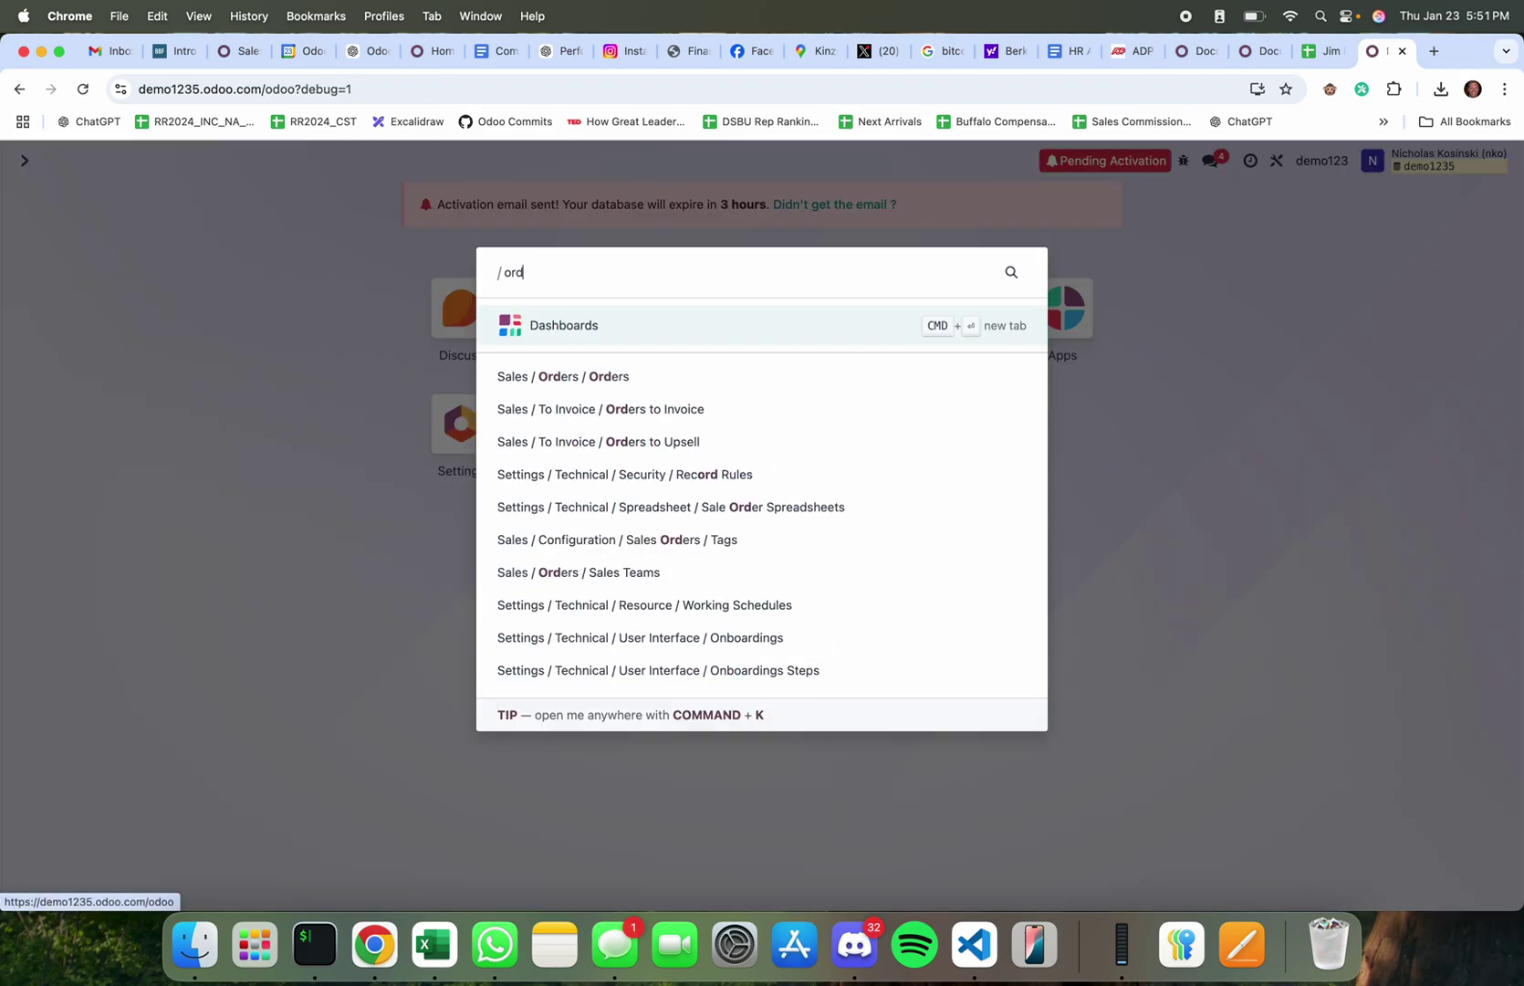
key(Down)
key(Return)
click(36, 202)
Step: Enter 10 for both Value A and Value B to trigger Value C's recompute
click(250, 384)
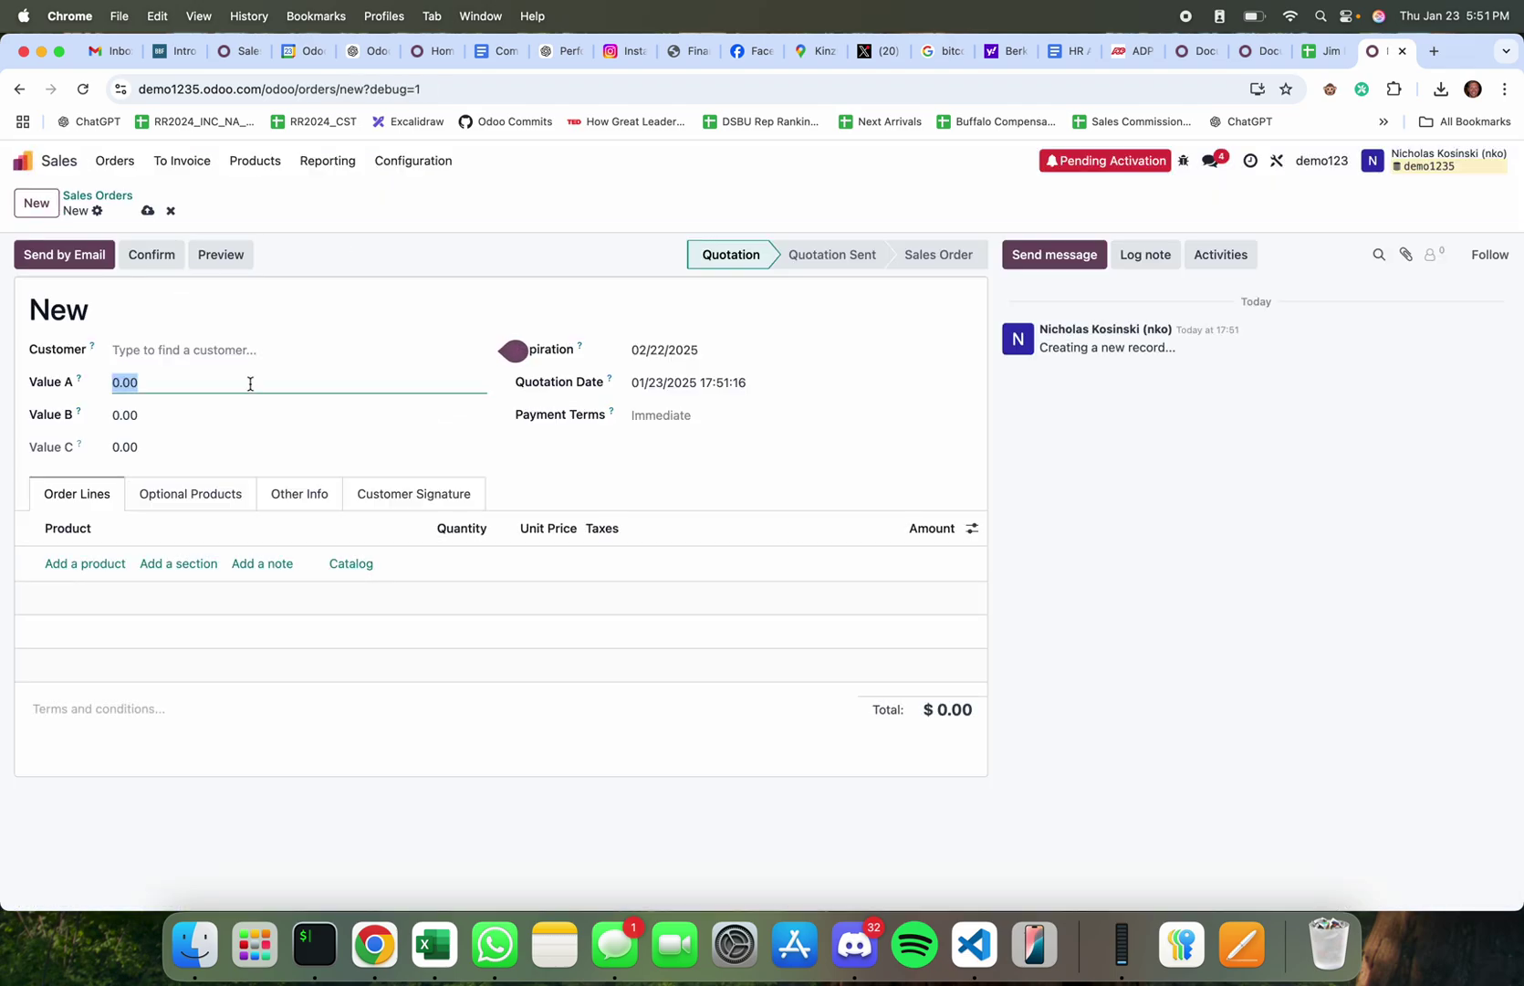
text(10)
key(Tab)
text(10)
click(408, 306)
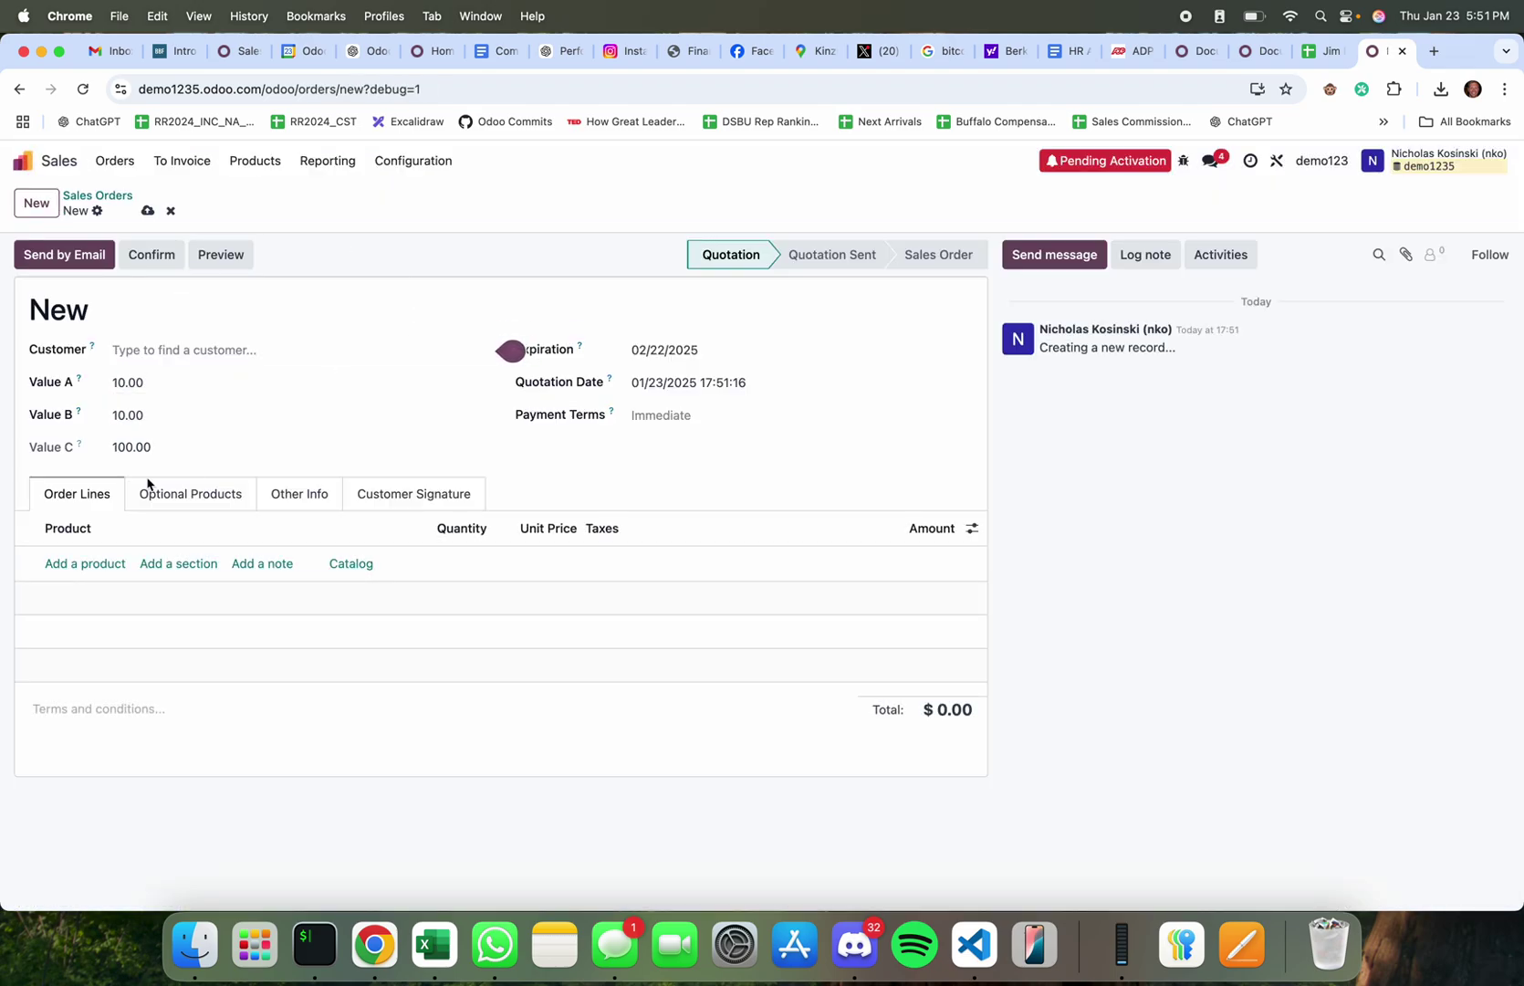
Step: Change Value A to 12 and Value B to 4 so Value C shows 48.00
click(164, 384)
text(12)
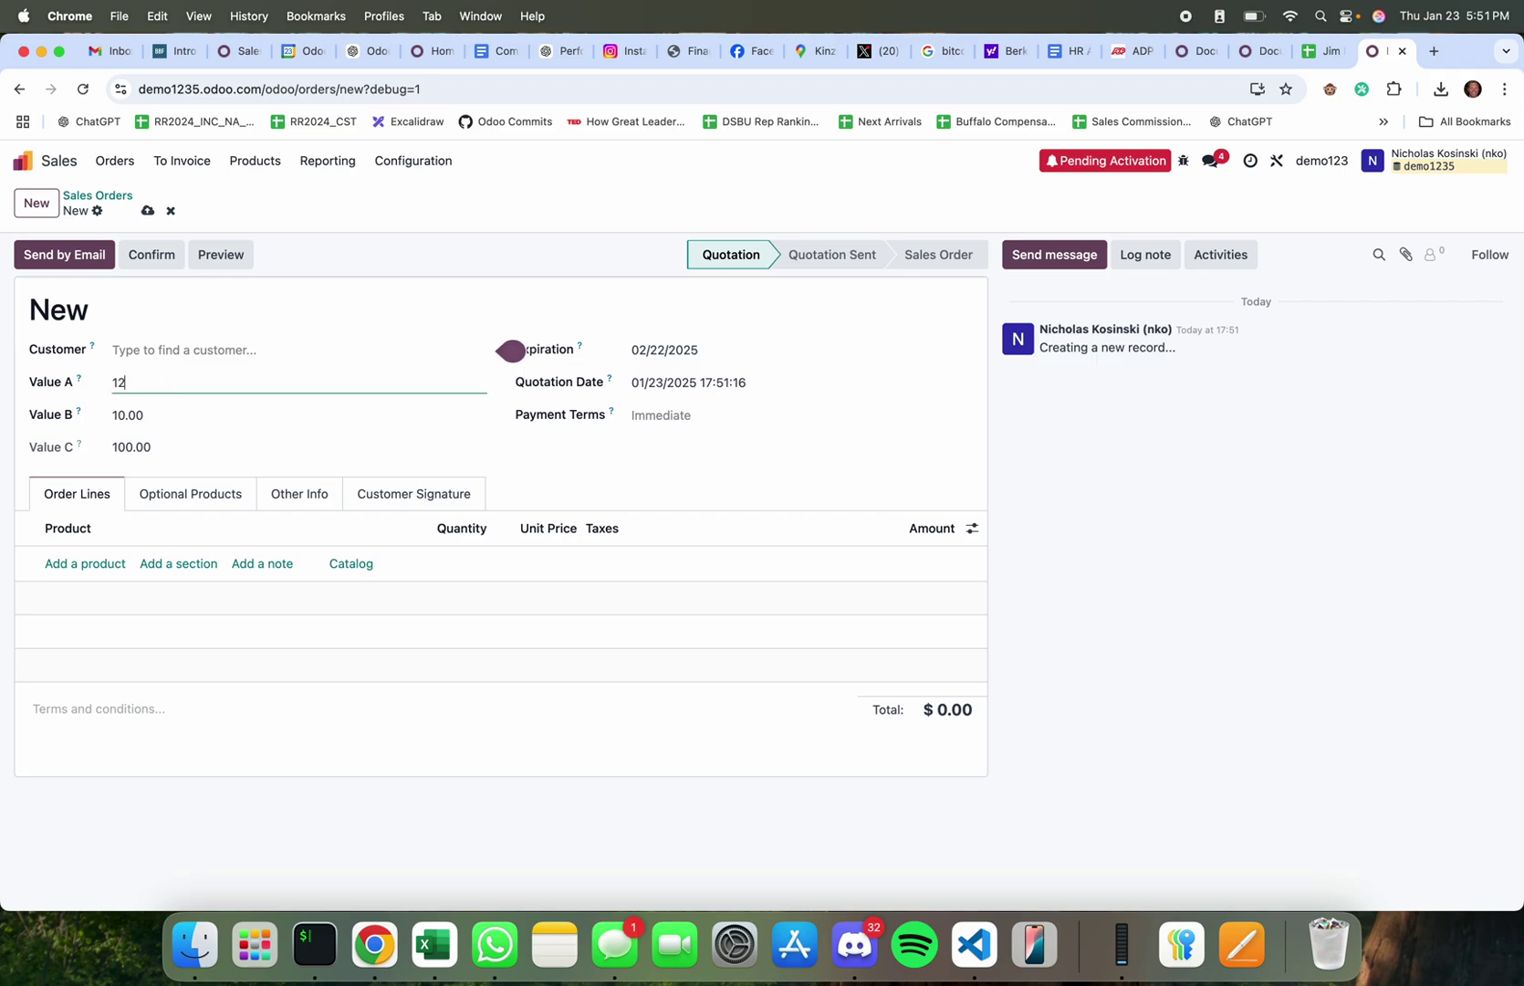
key(Tab)
text(15)
click(274, 488)
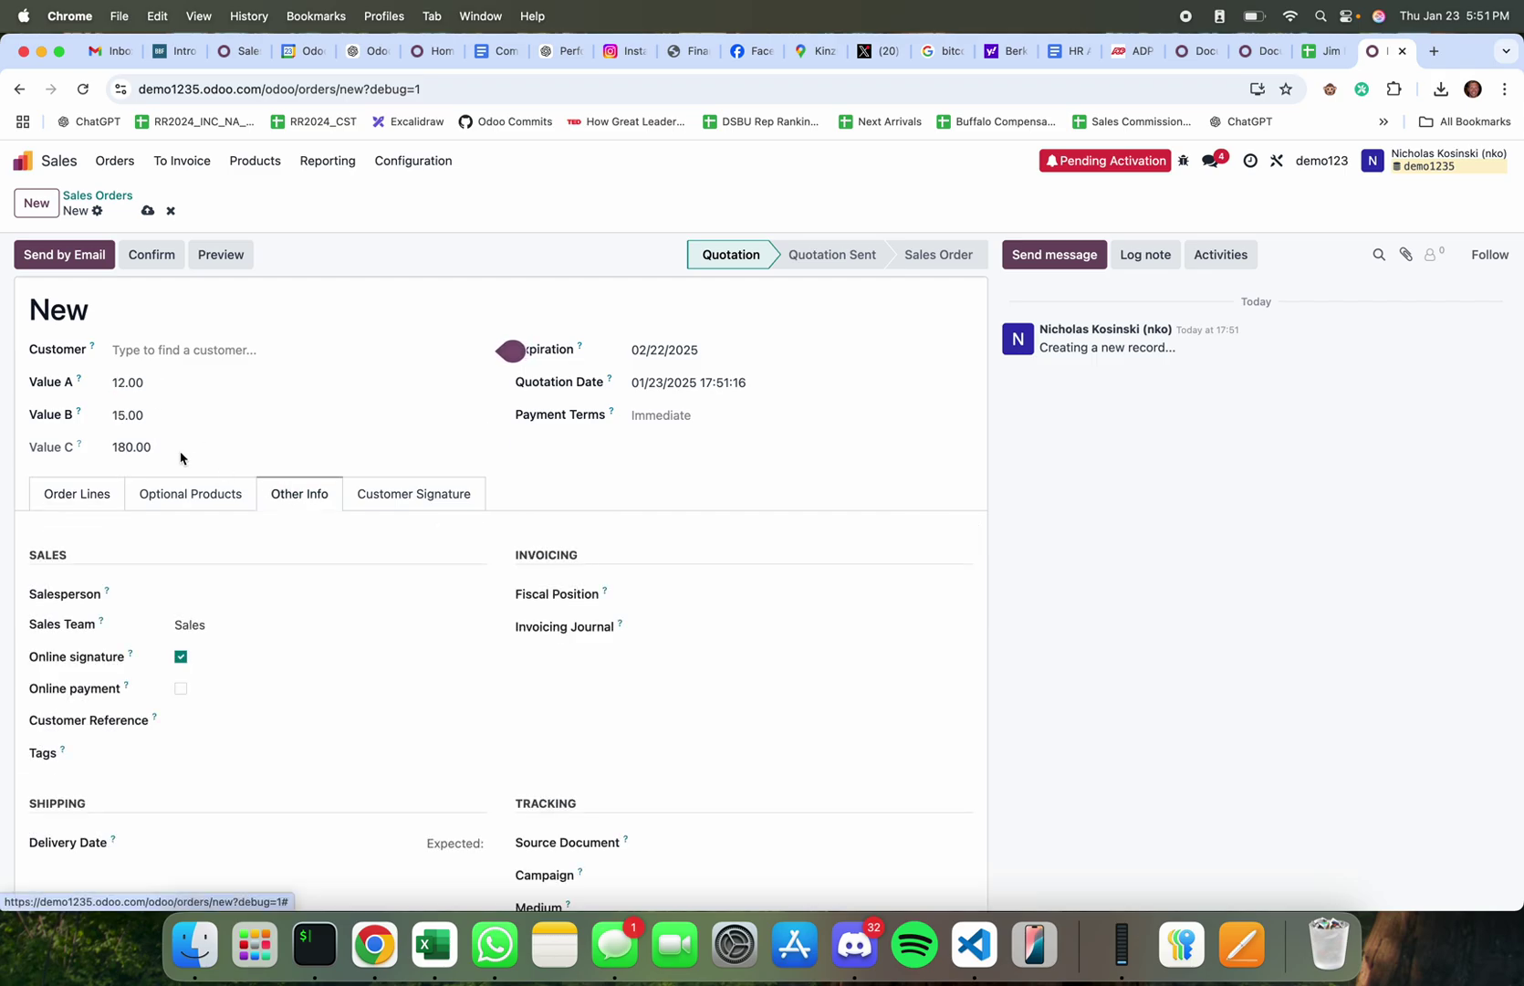
click(178, 418)
text(4)
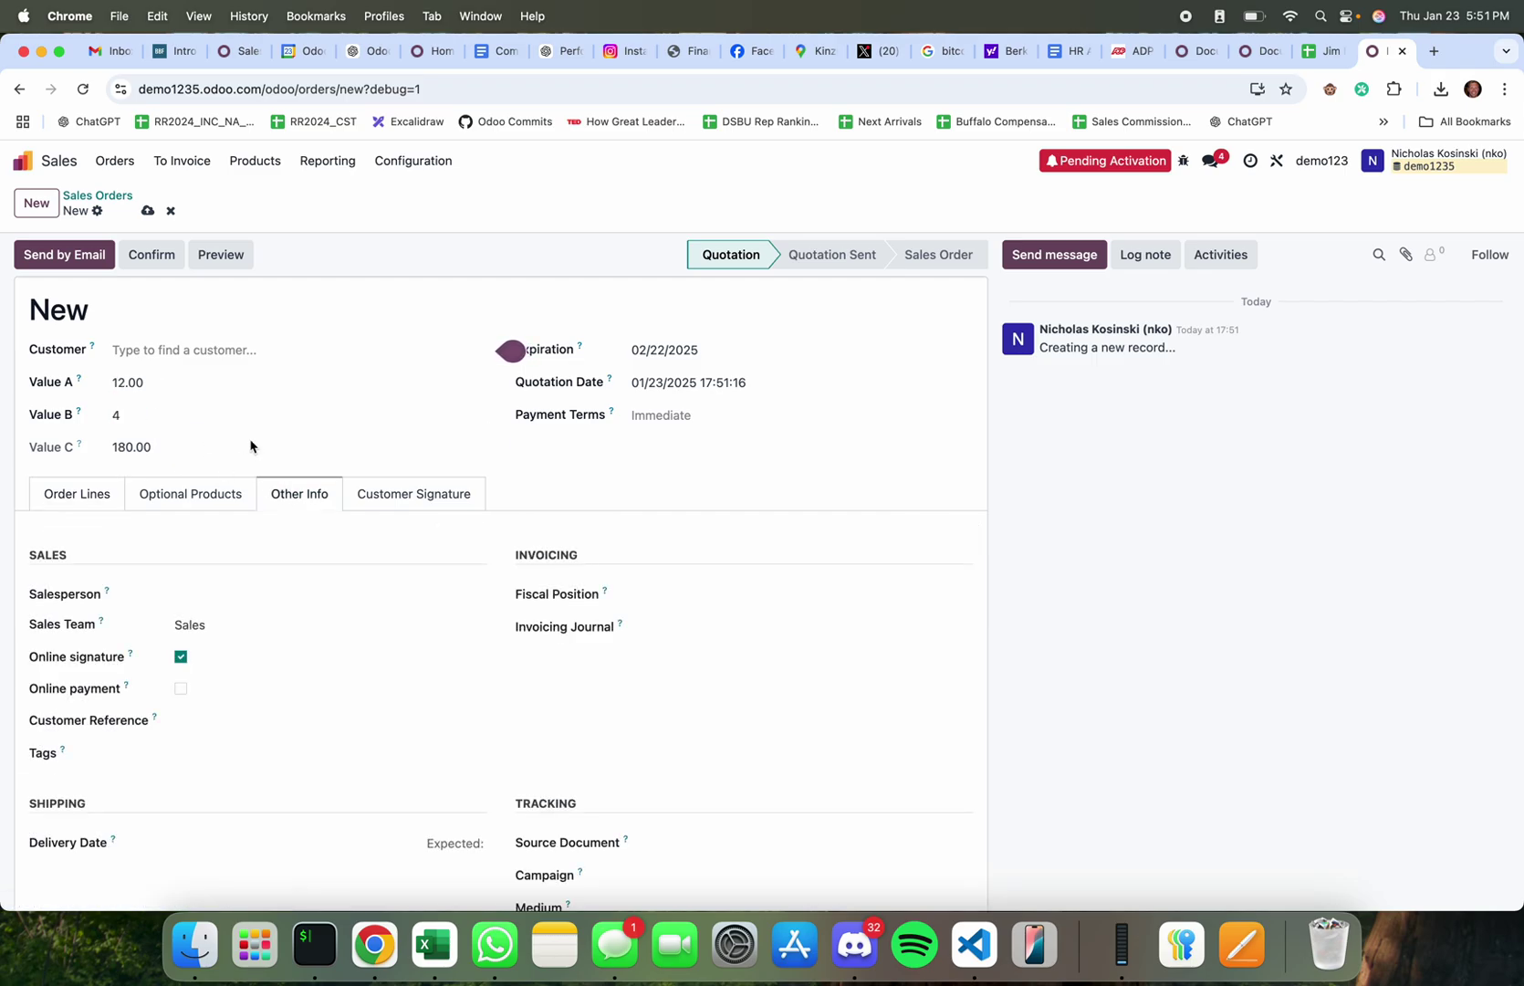
click(253, 446)
Step: Browse the Order Lines, Other Info and Customer Signature sections, then inspect the form's field definitions in developer tools
click(82, 493)
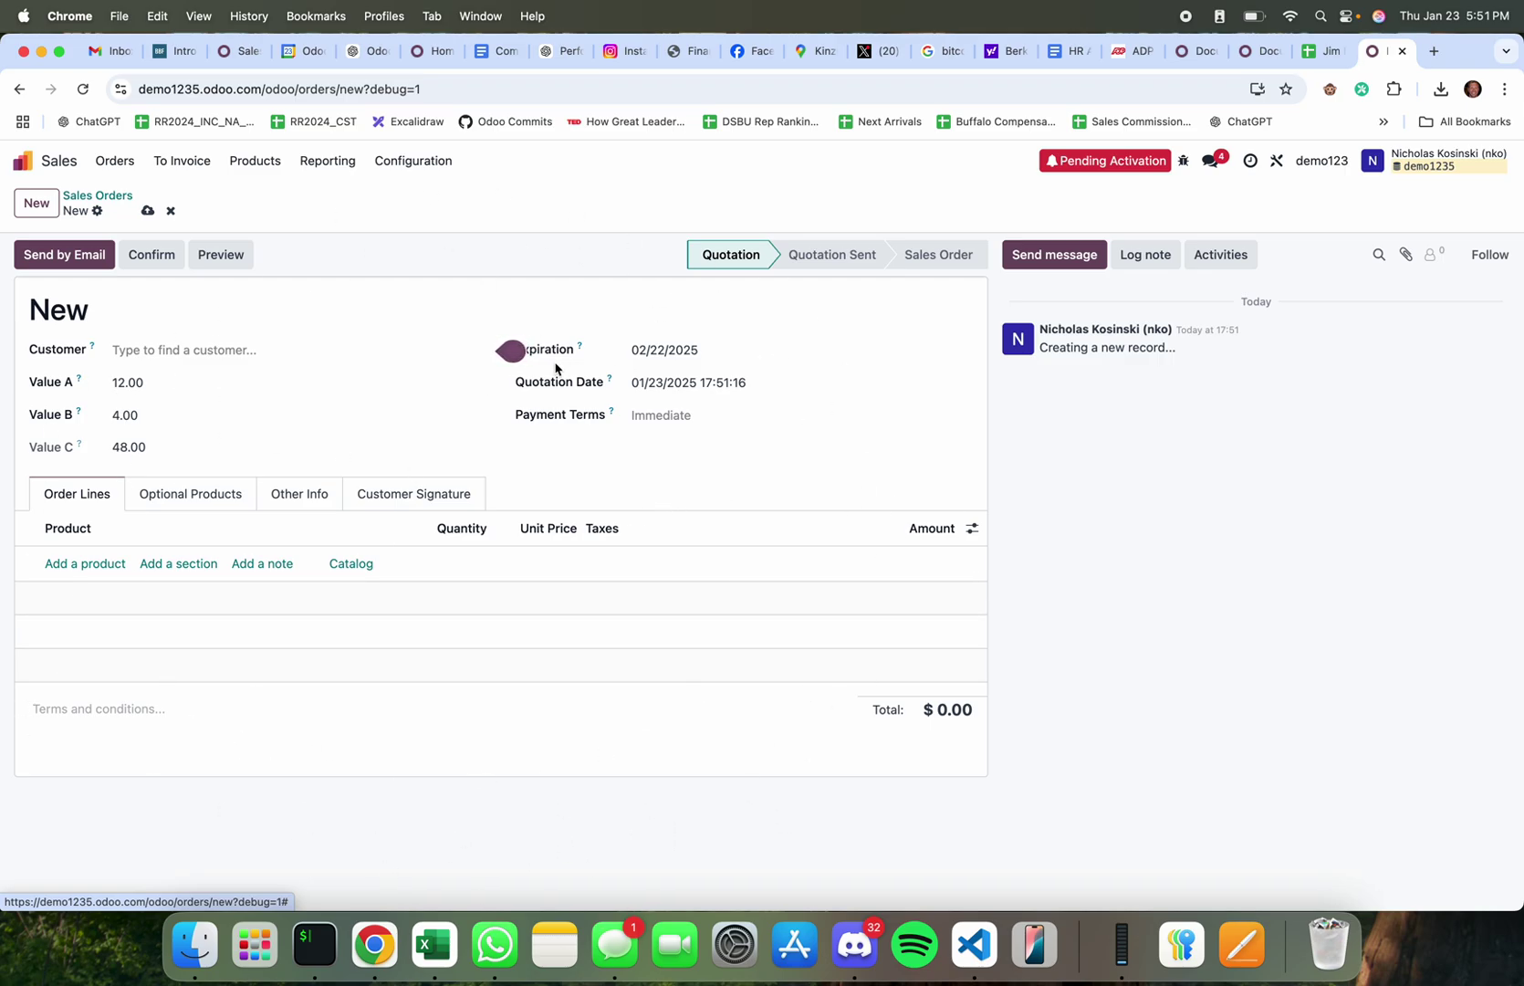
click(301, 494)
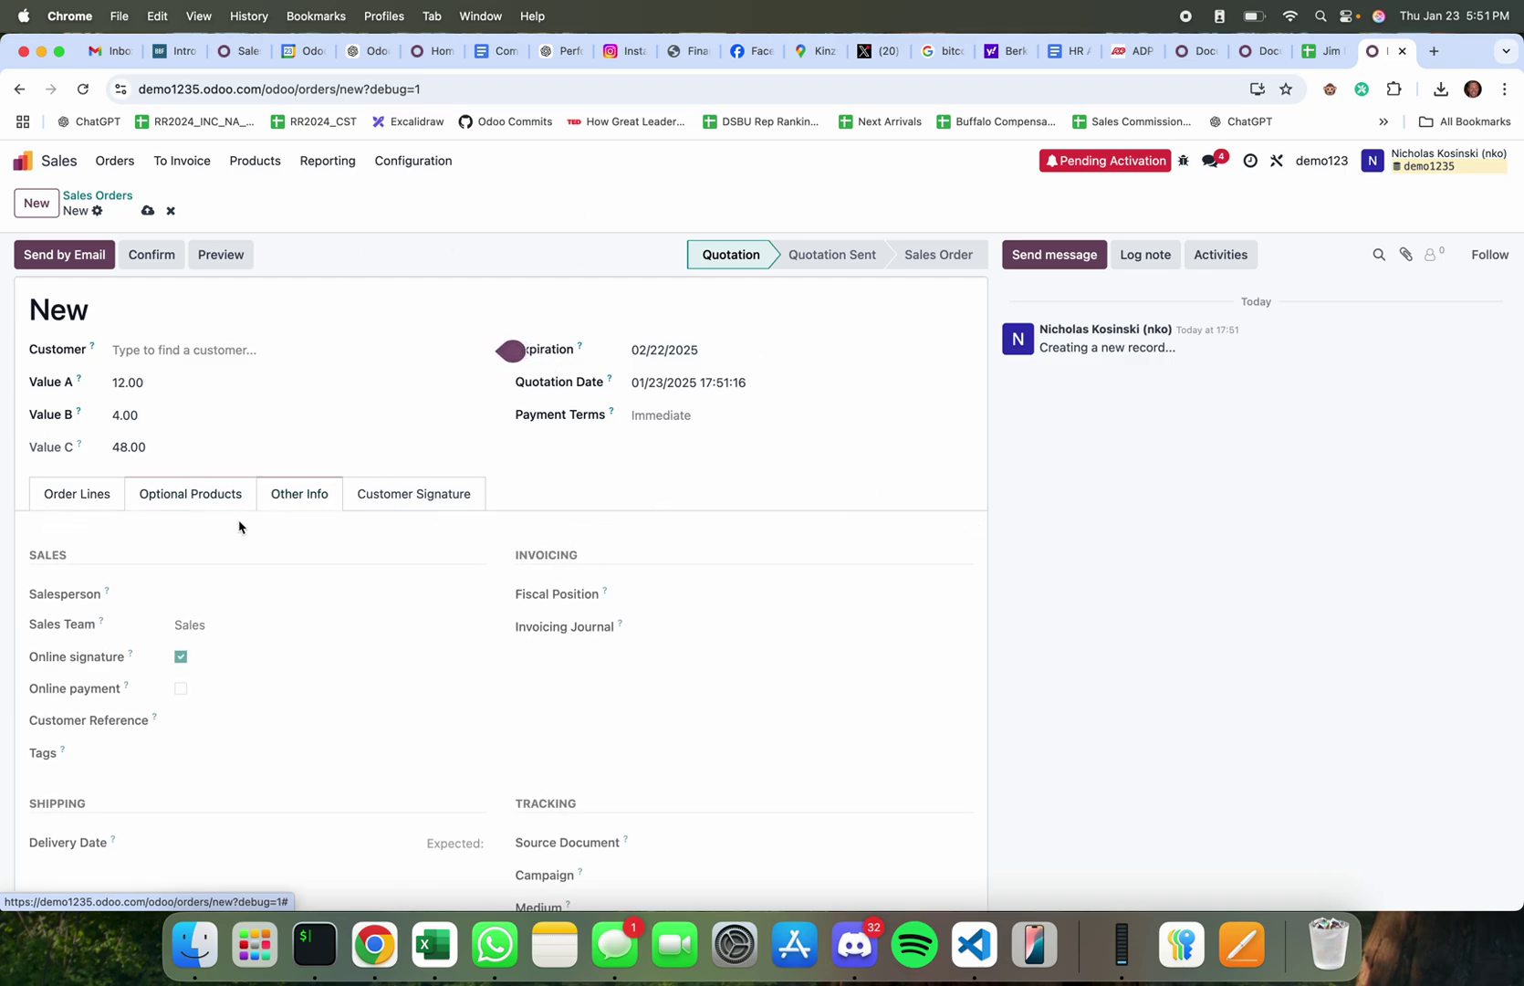
click(401, 503)
click(103, 506)
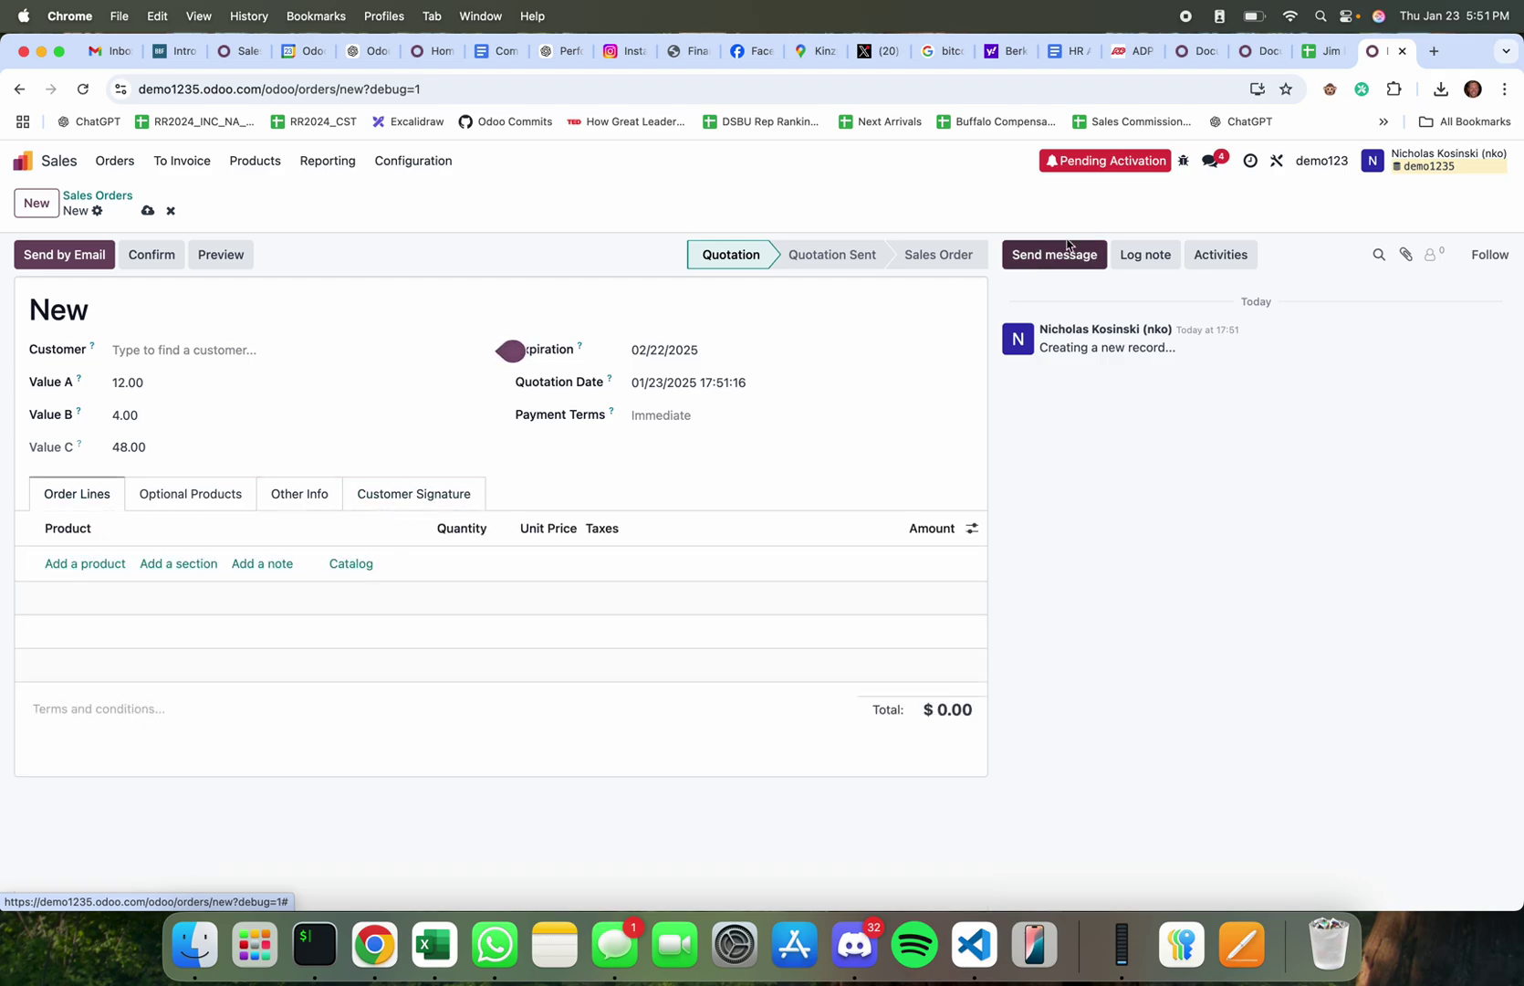
click(1183, 162)
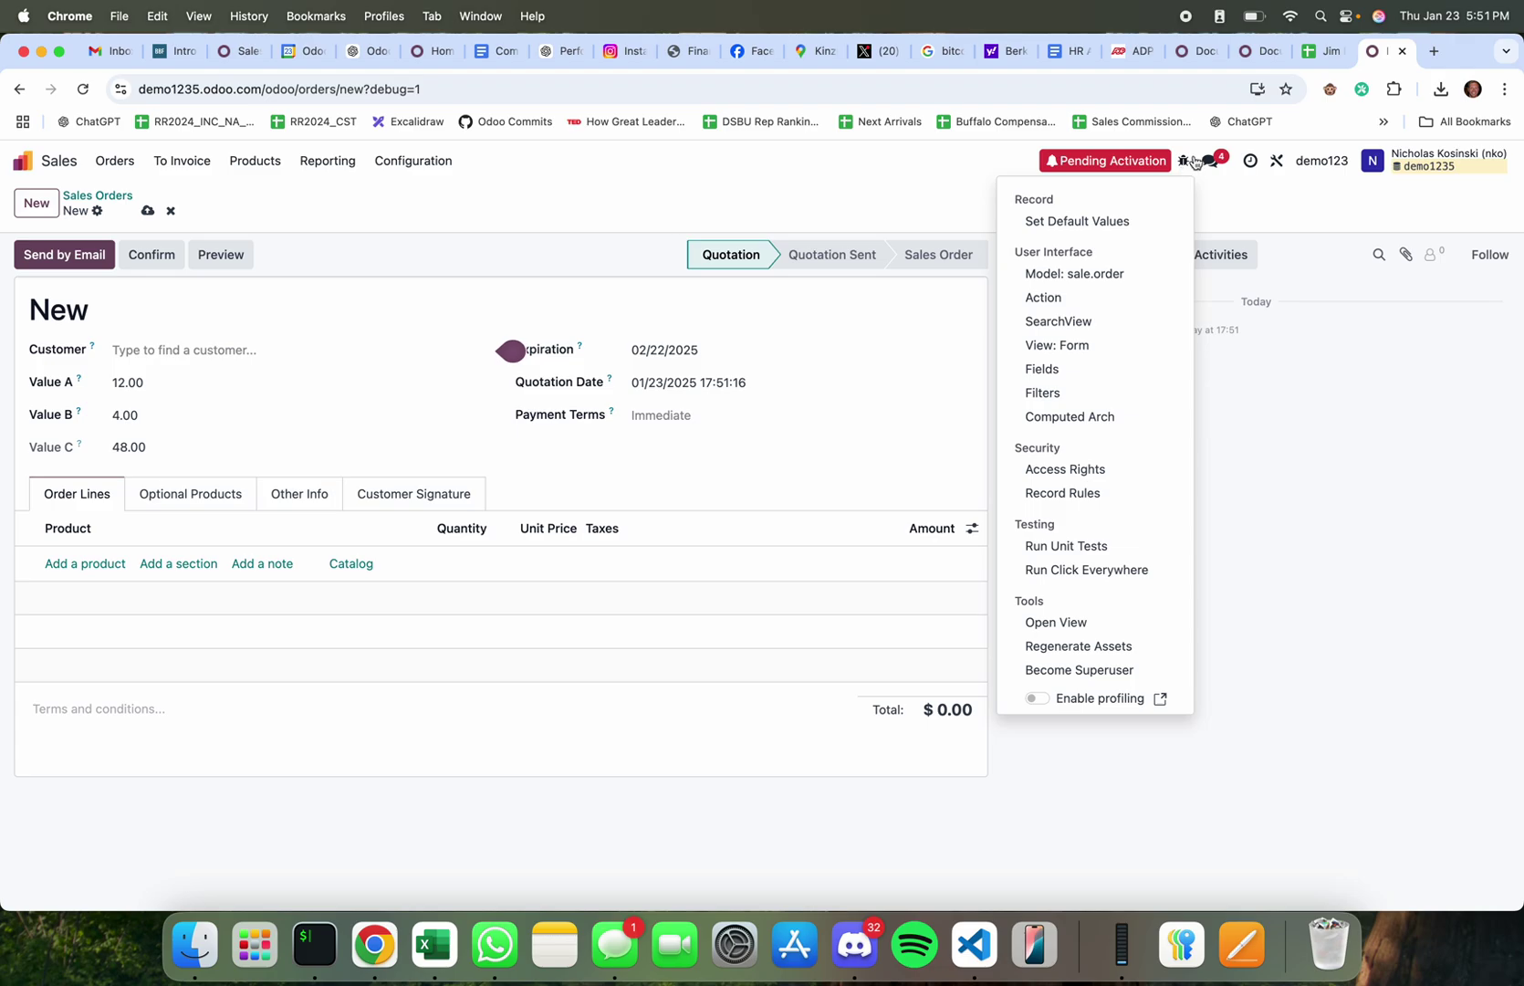
click(1091, 378)
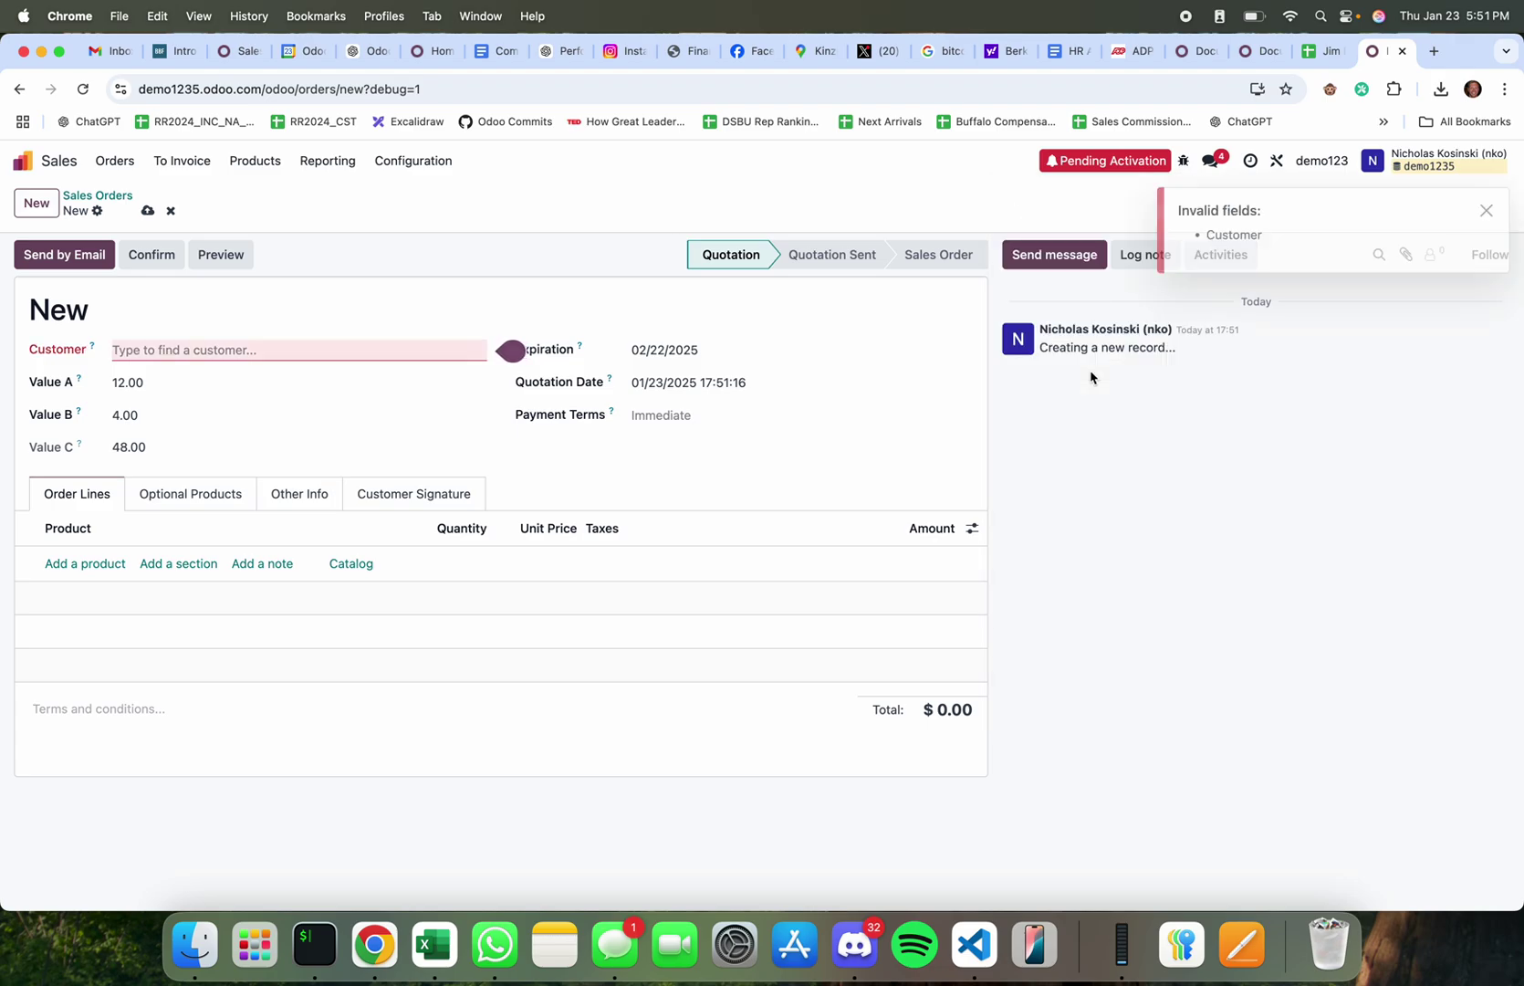
click(172, 209)
click(22, 161)
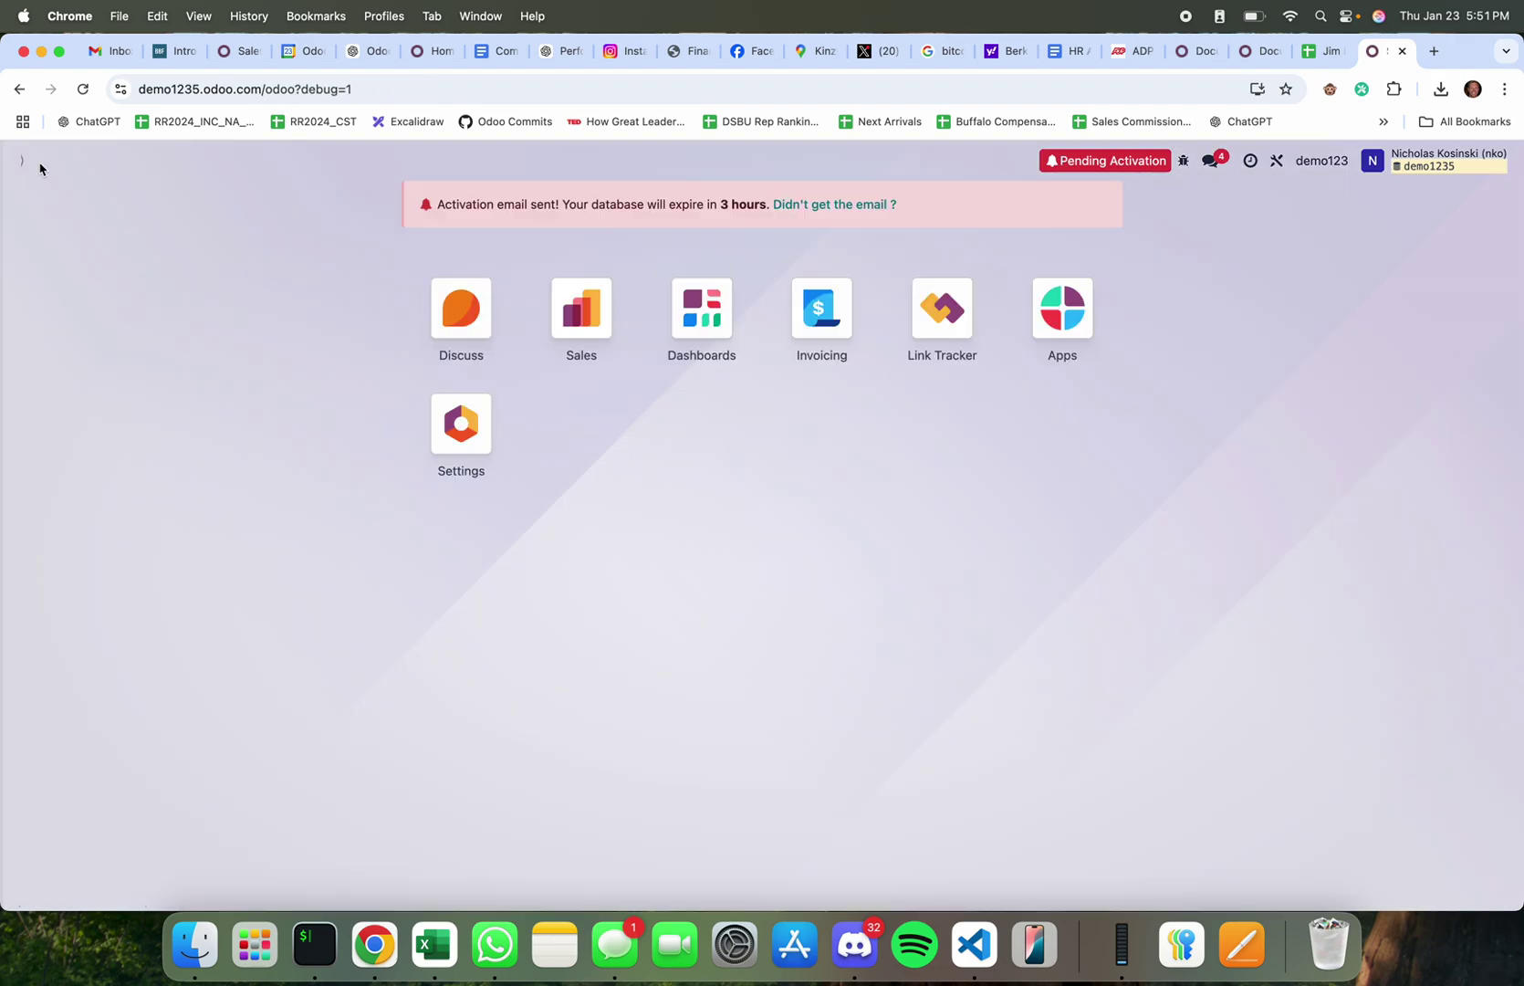
text(models)
key(Return)
text(sale.order)
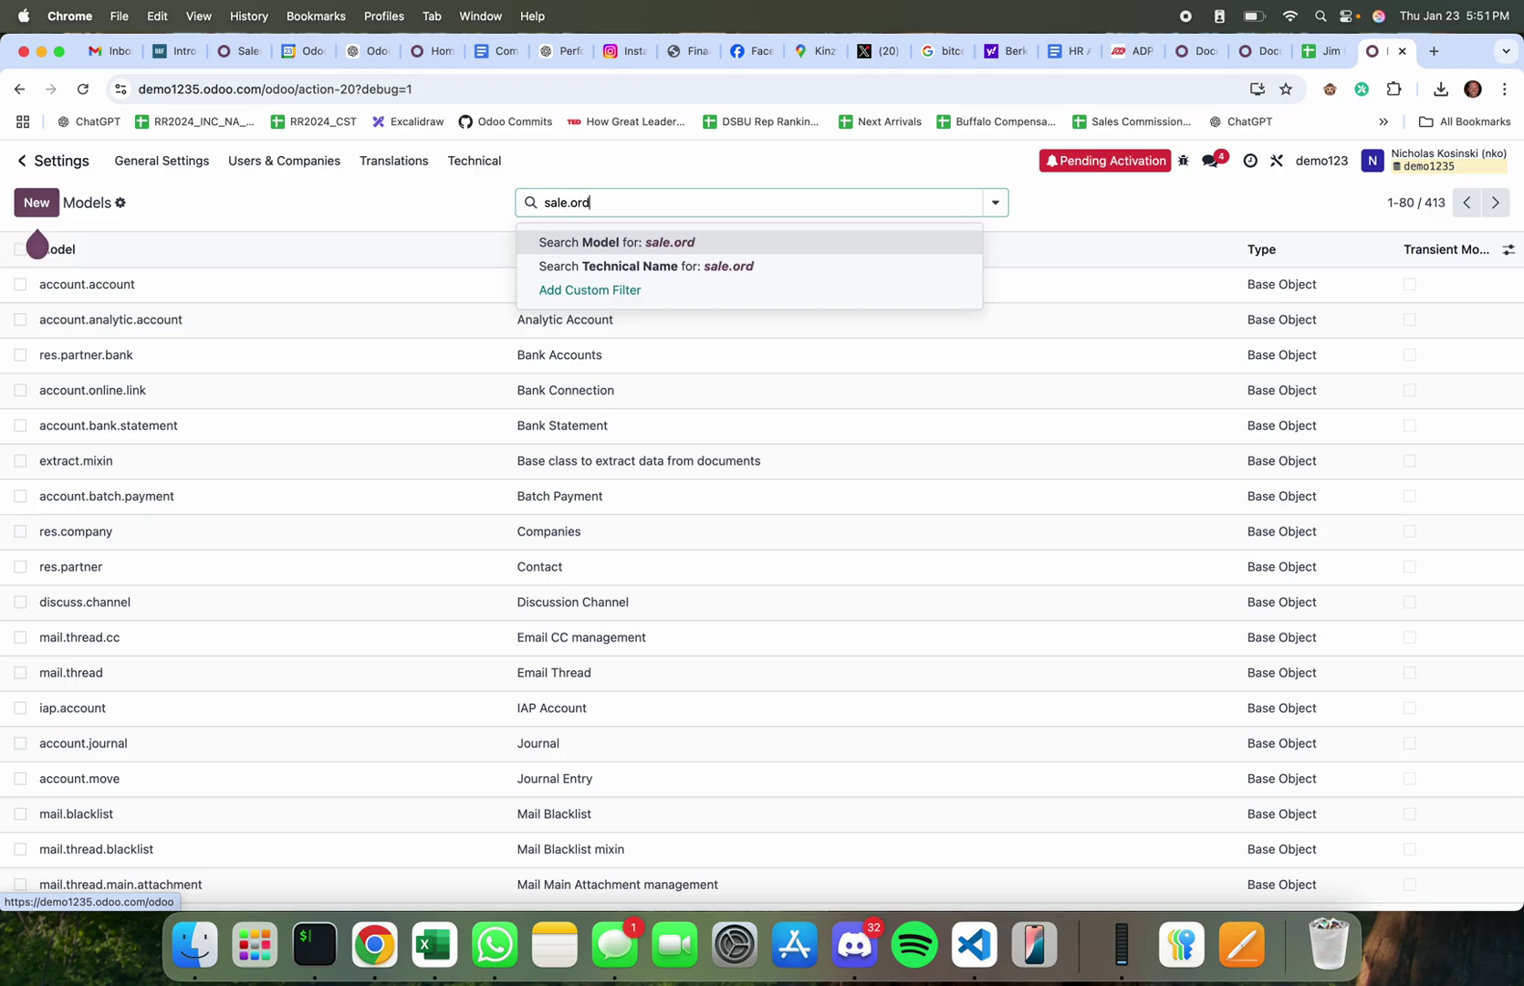
key(Return)
click(129, 282)
click(1223, 591)
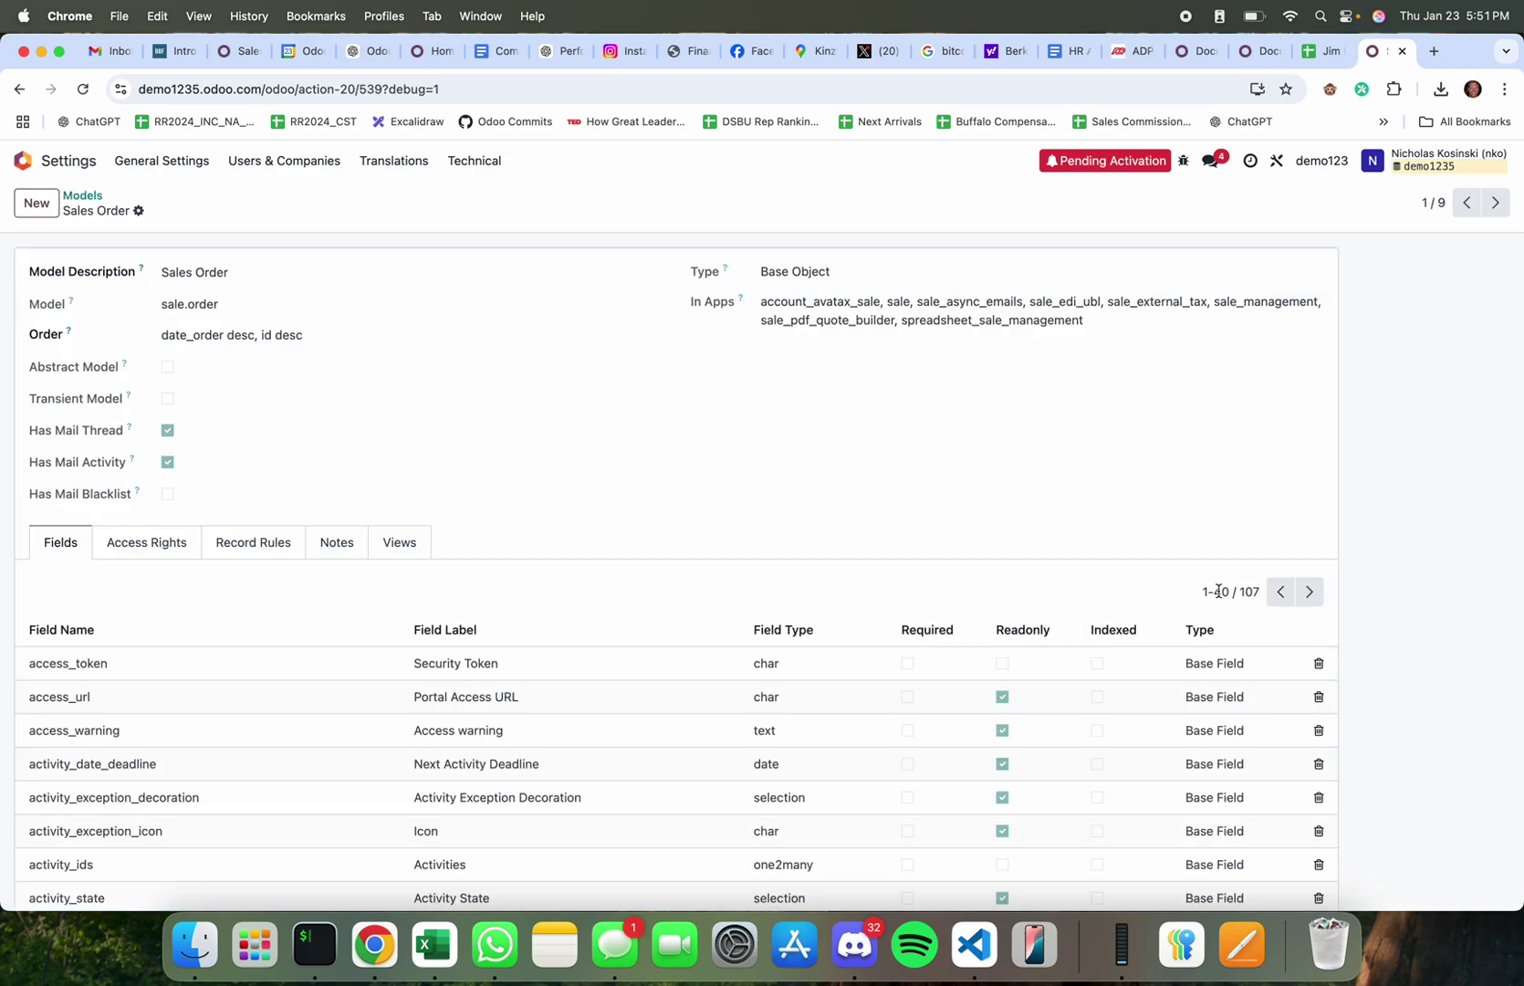
text(1-107)
key(Return)
scroll(900, 726, down, 2)
scroll(899, 725, down, 15)
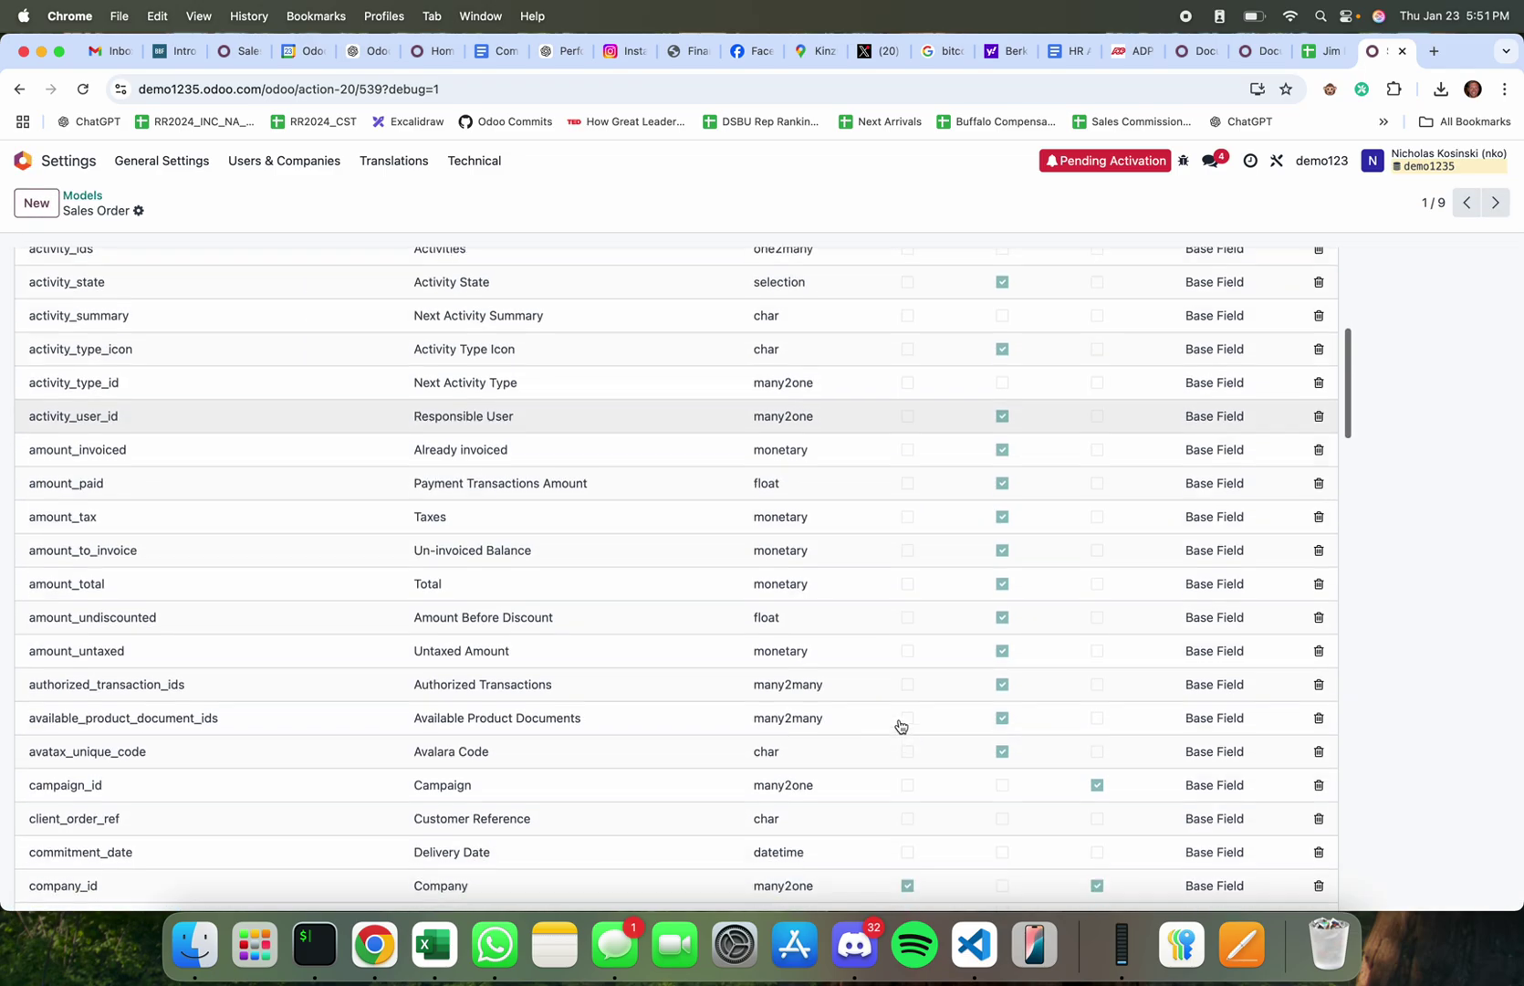
scroll(900, 726, down, 8)
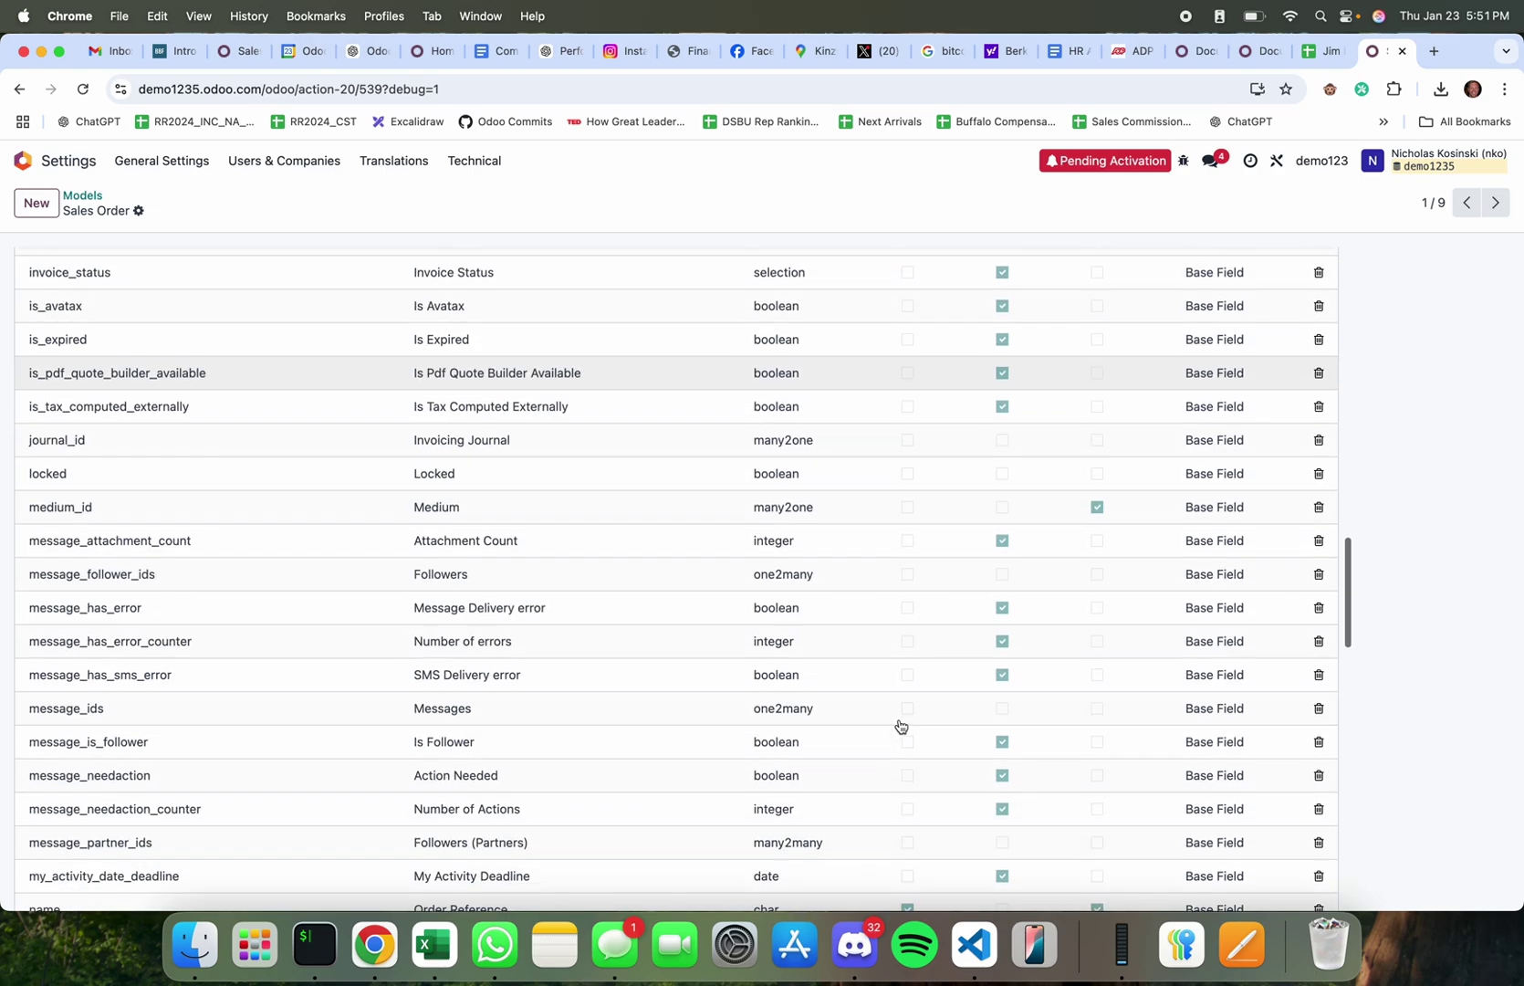
scroll(900, 726, down, 8)
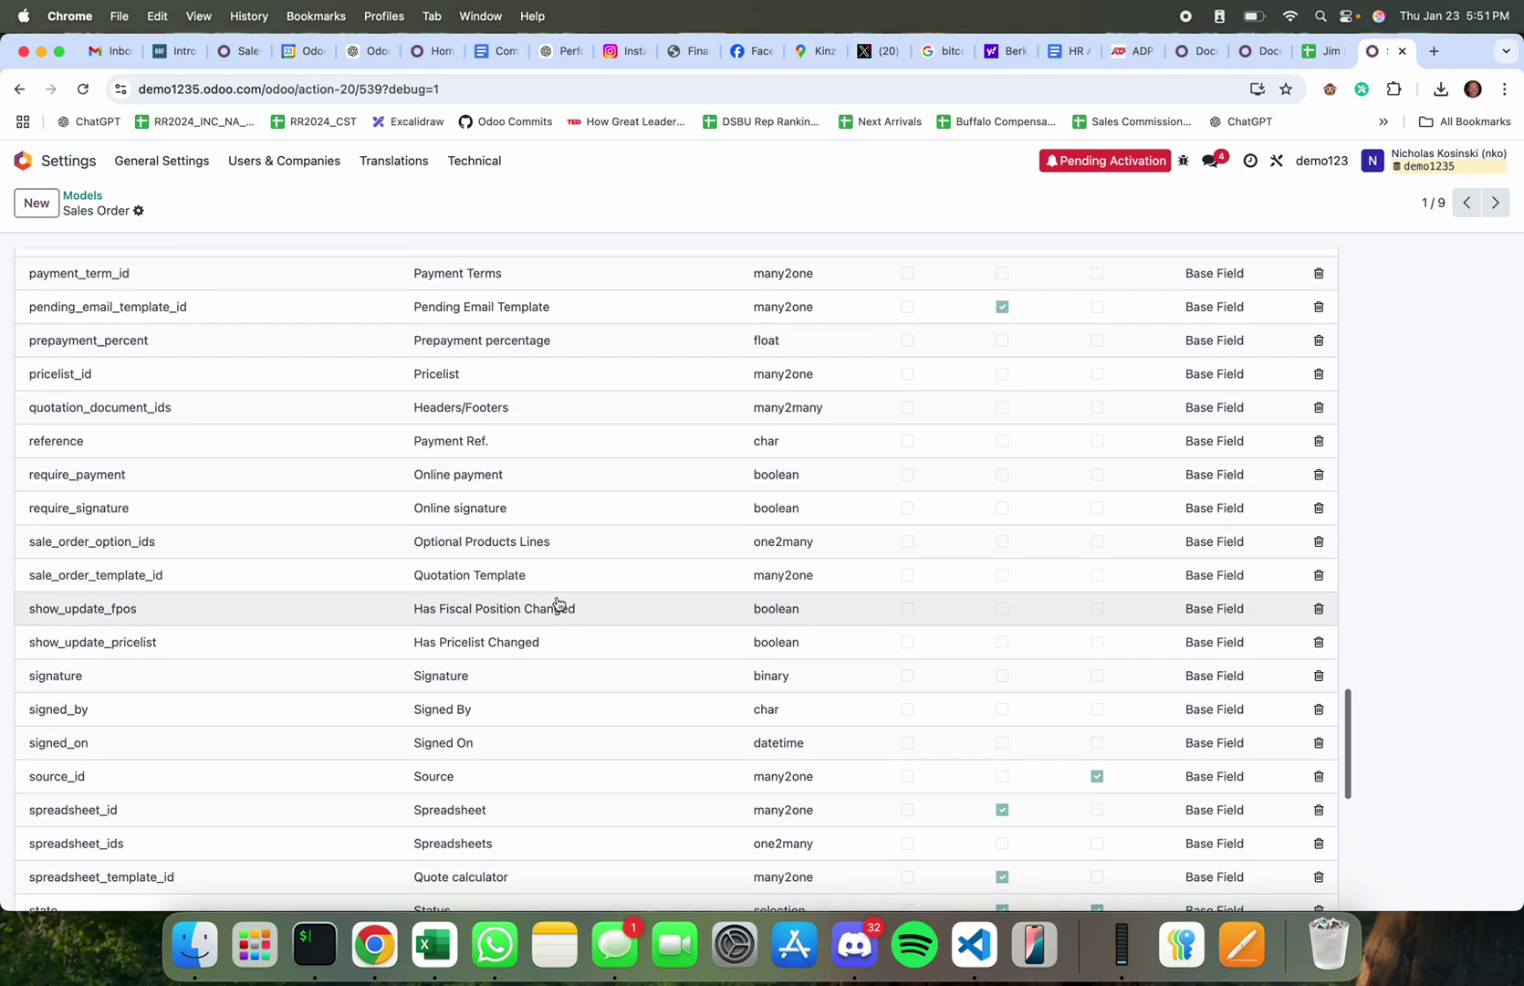
scroll(549, 614, down, 4)
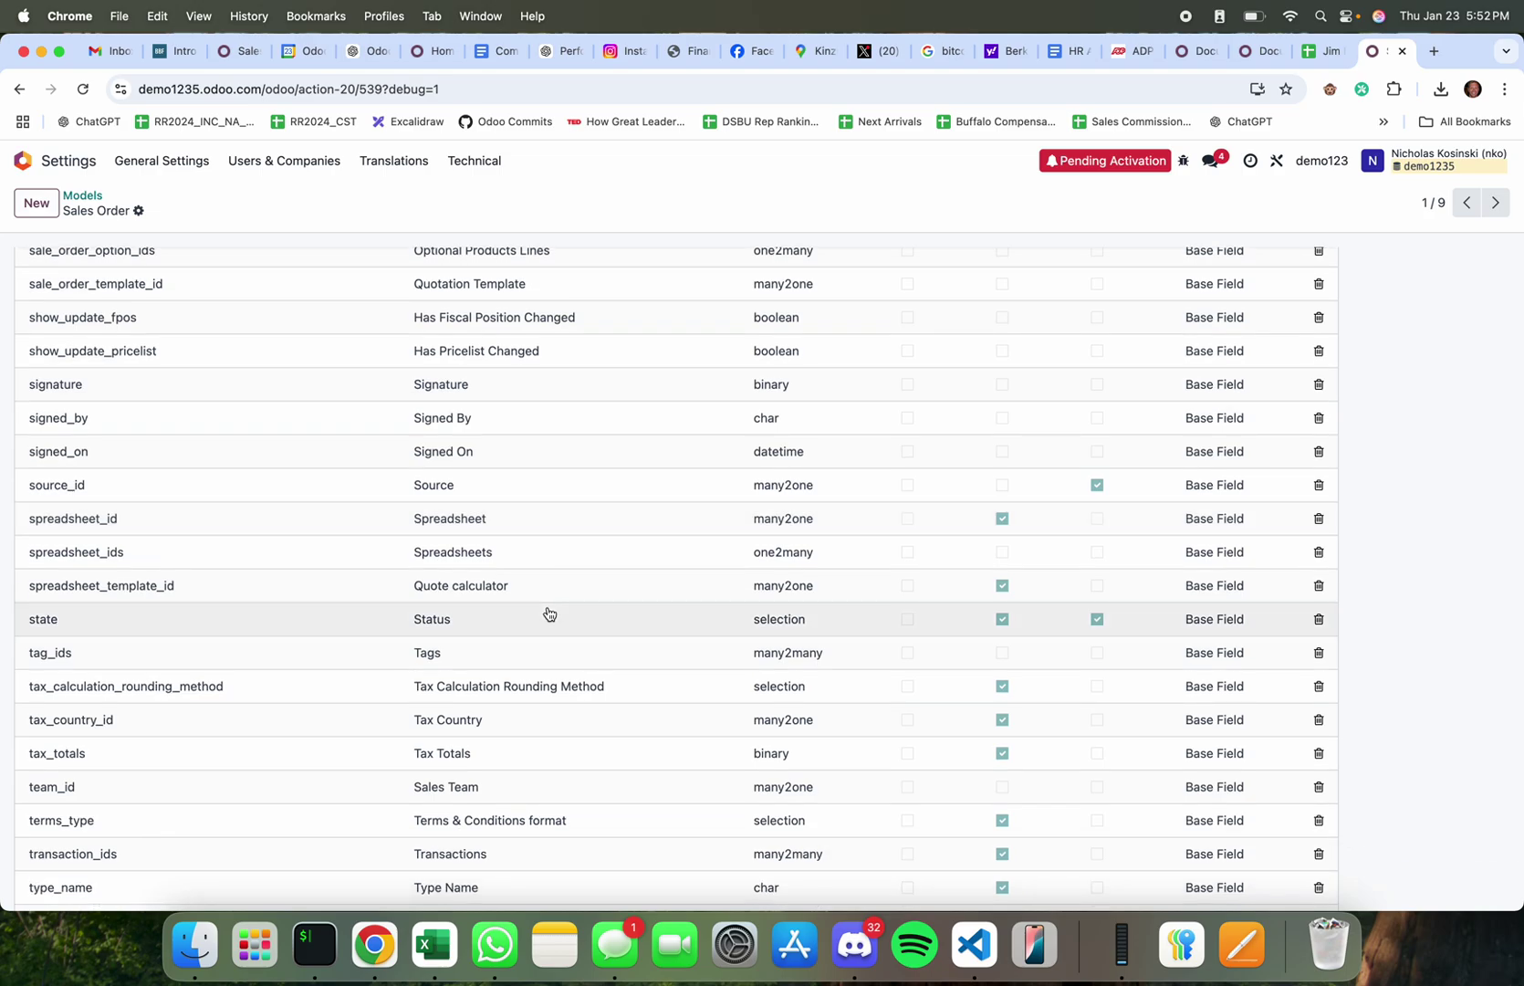
scroll(549, 614, down, 5)
scroll(544, 616, up, 20)
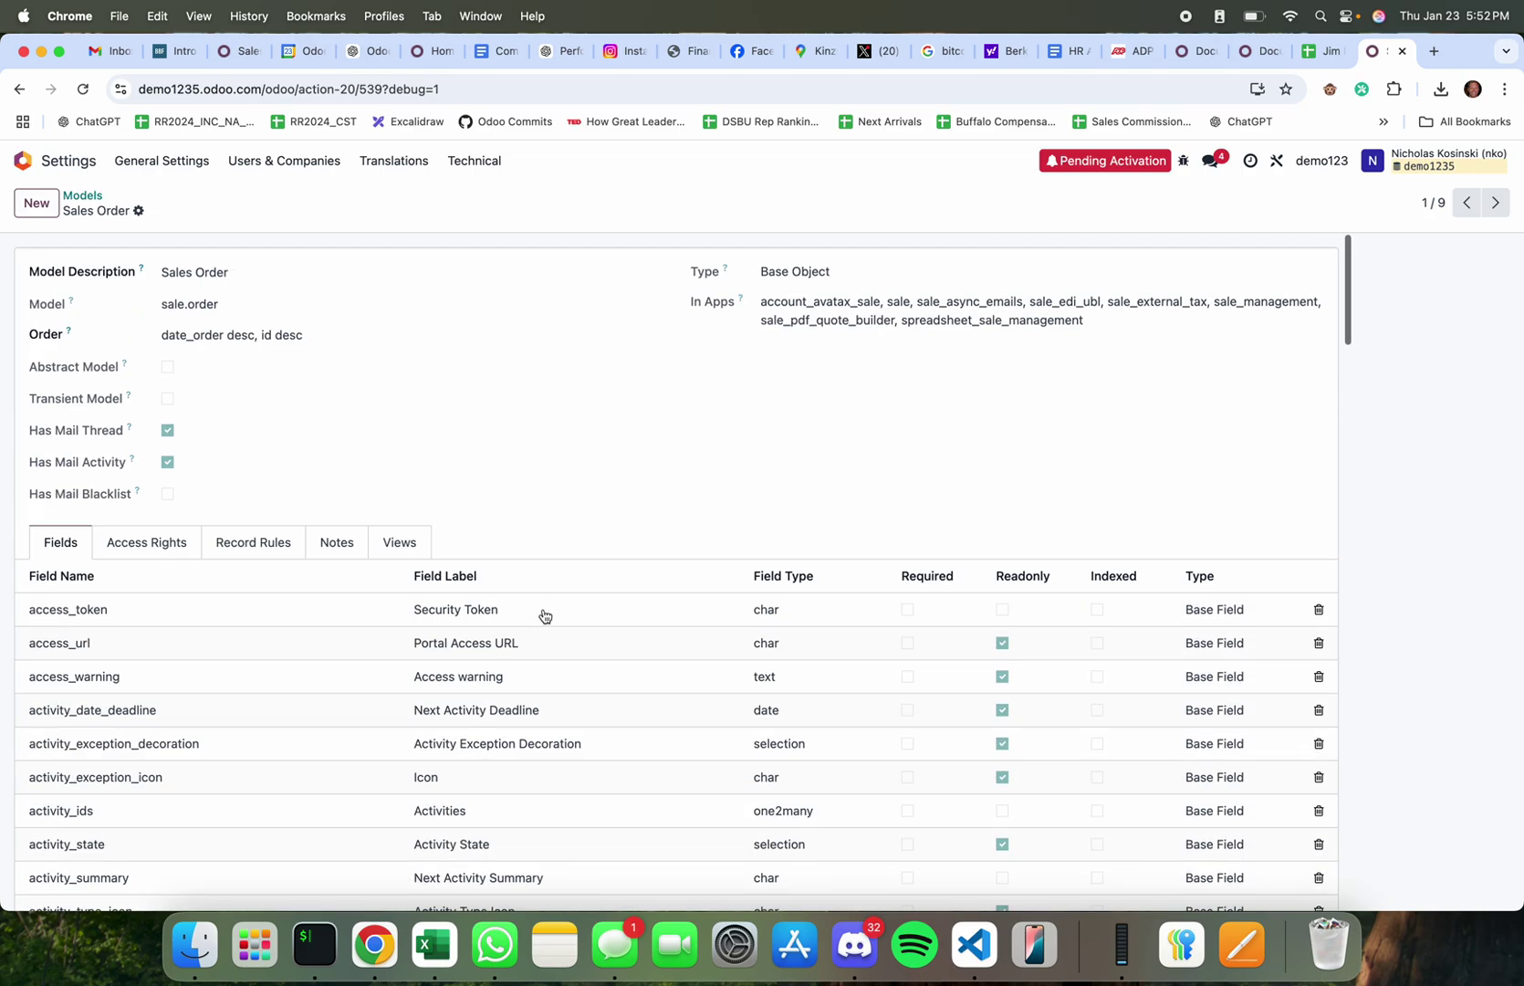
click(98, 203)
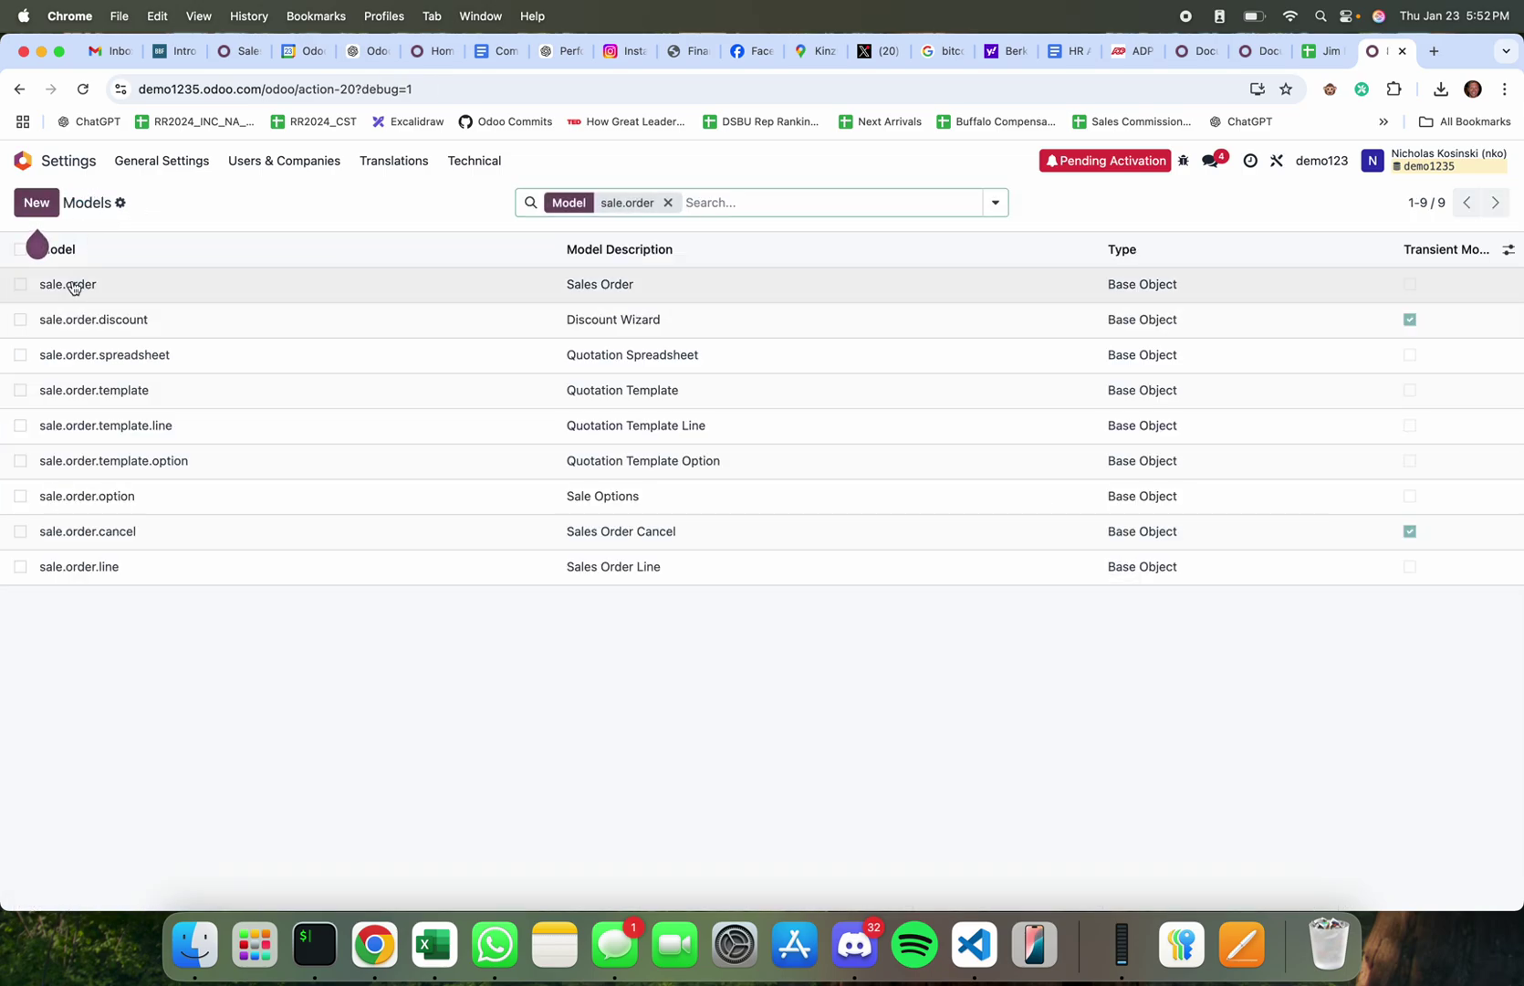
click(24, 161)
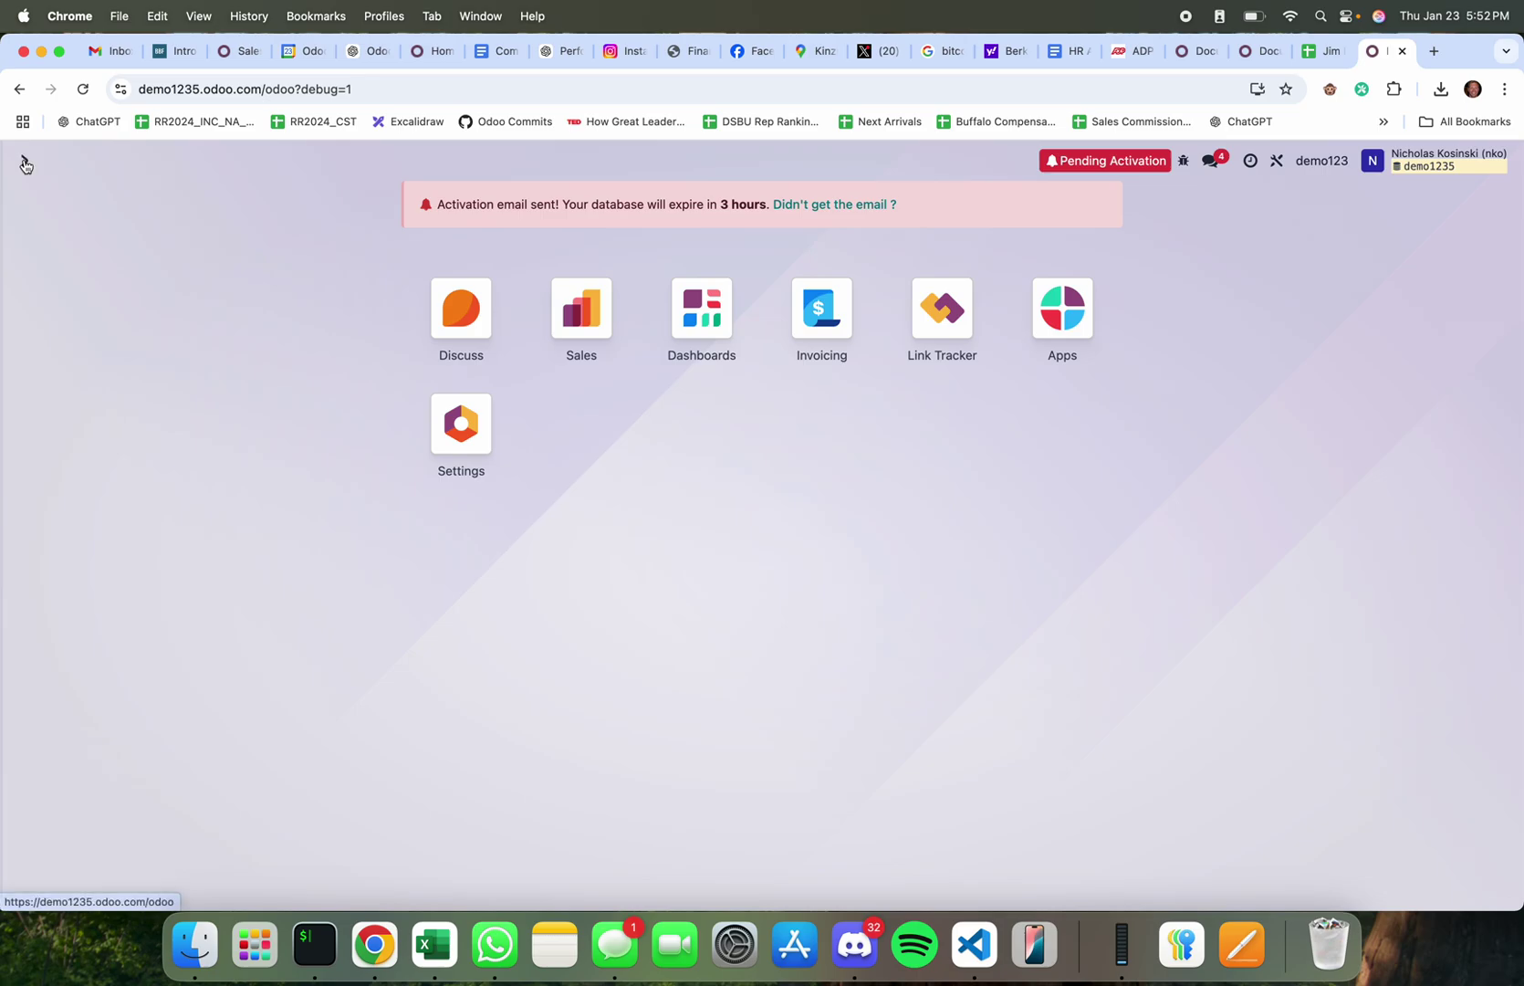